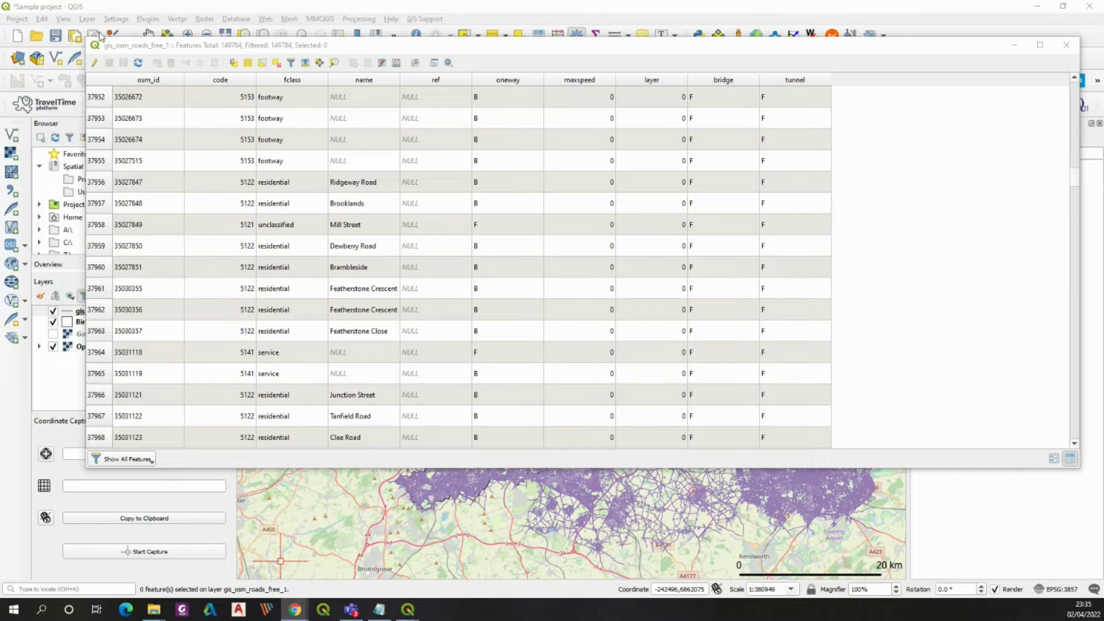
- Look through the roads attribute table and select features with the expression maxspeed is null
left_click_drag(1077, 184, 1077, 200)
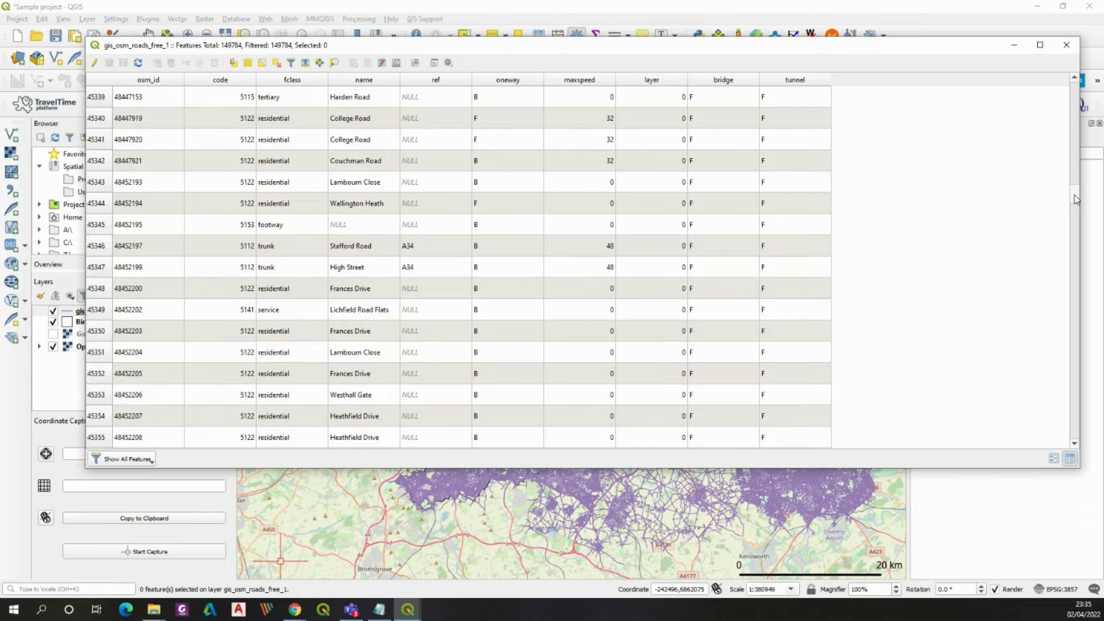
left_click_drag(1075, 199, 1075, 195)
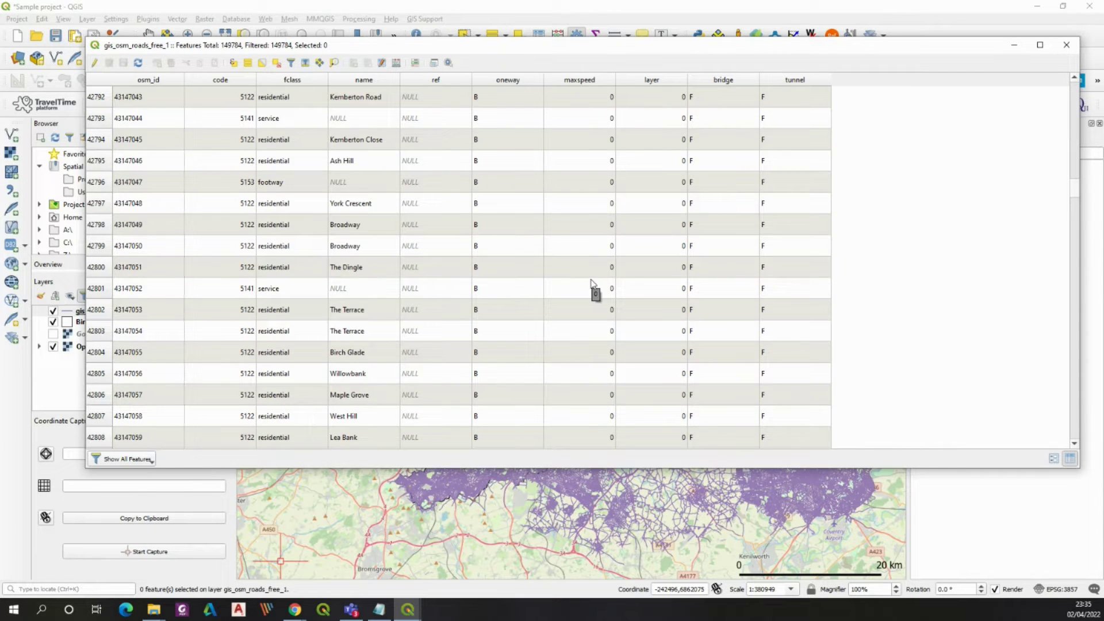
left_click_drag(1075, 193, 1075, 155)
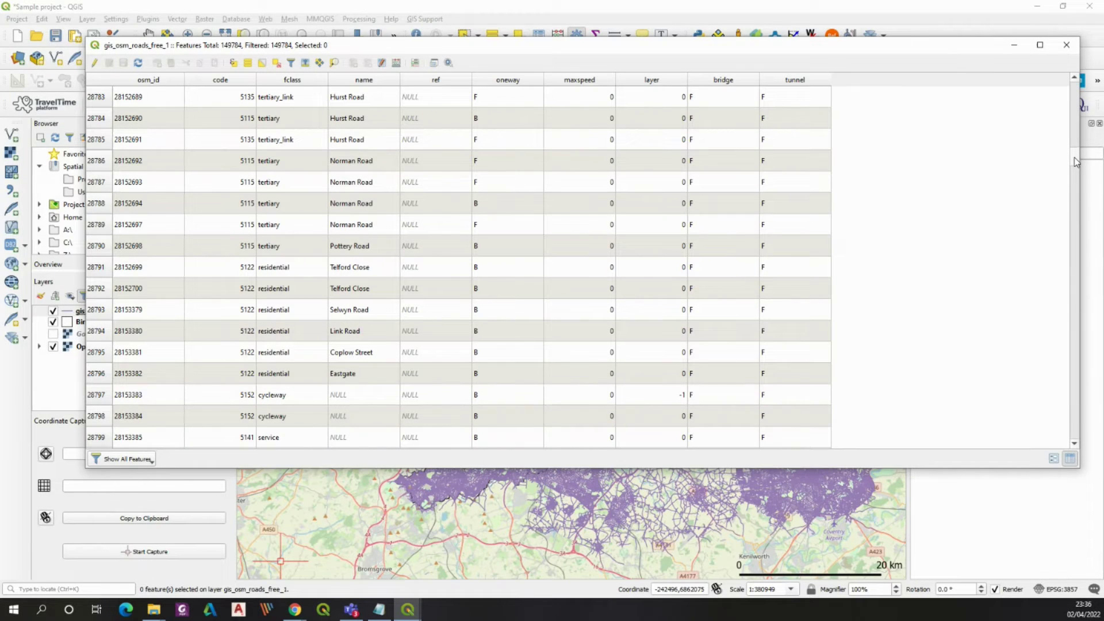
left_click_drag(1075, 158, 1072, 75)
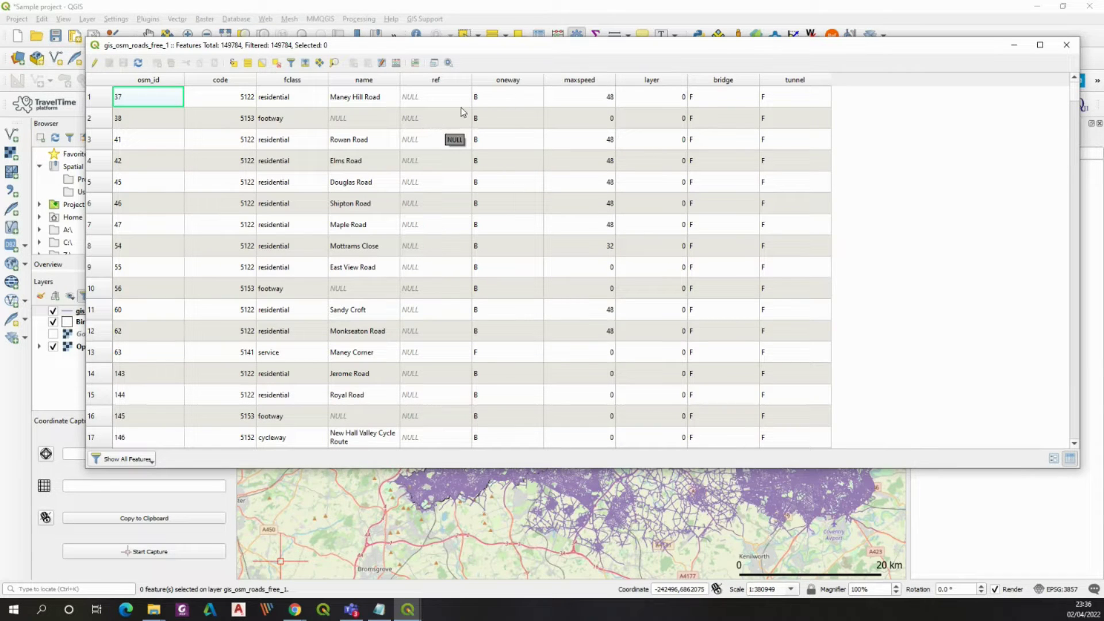
left_click(233, 63)
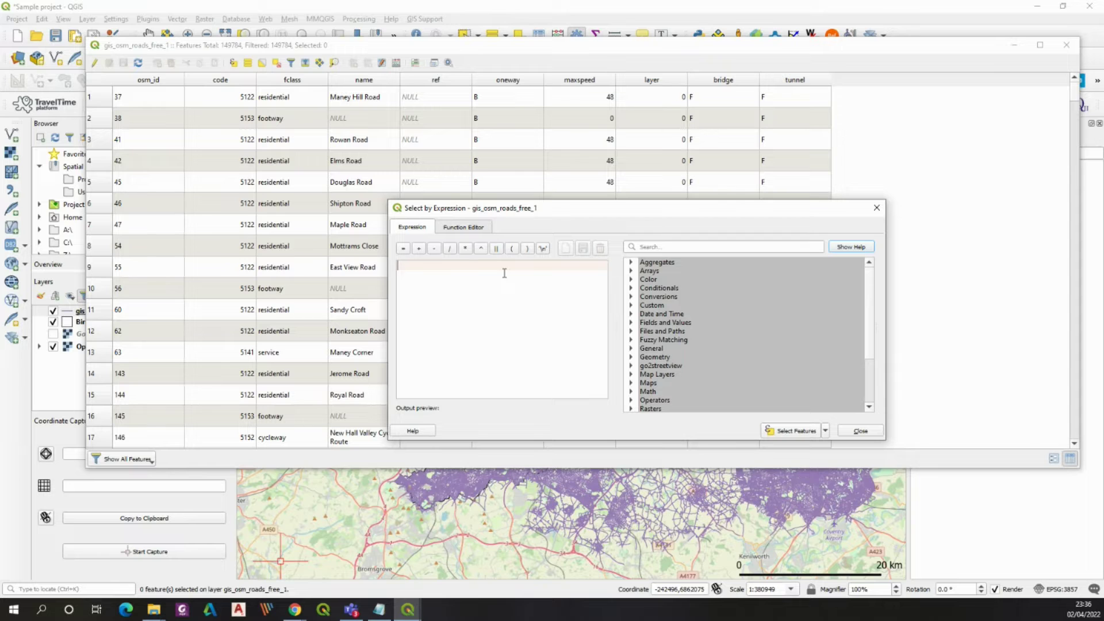
type("maxspeed is null")
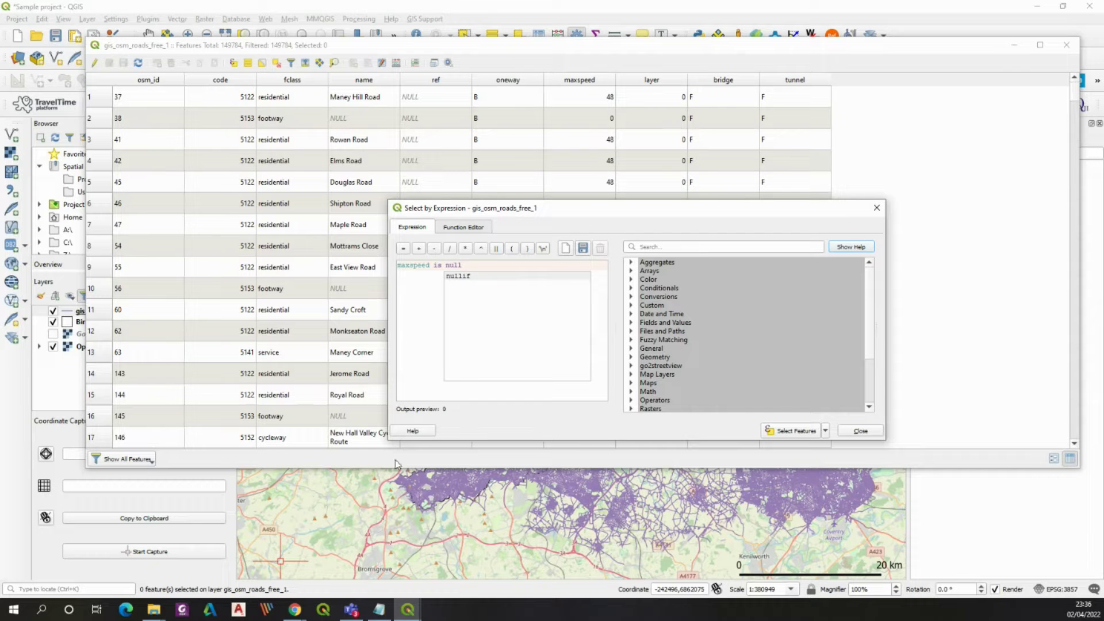
left_click(792, 431)
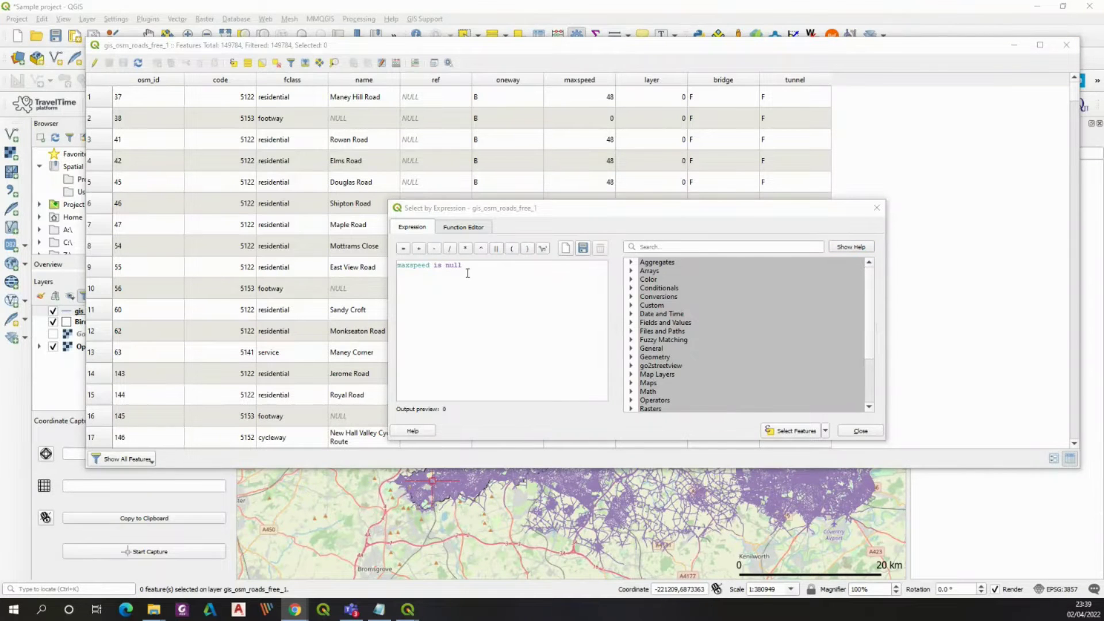
- Change the selection expression to maxspeed = 0, select the matching roads and view them on the map
left_click_drag(463, 265, 436, 265)
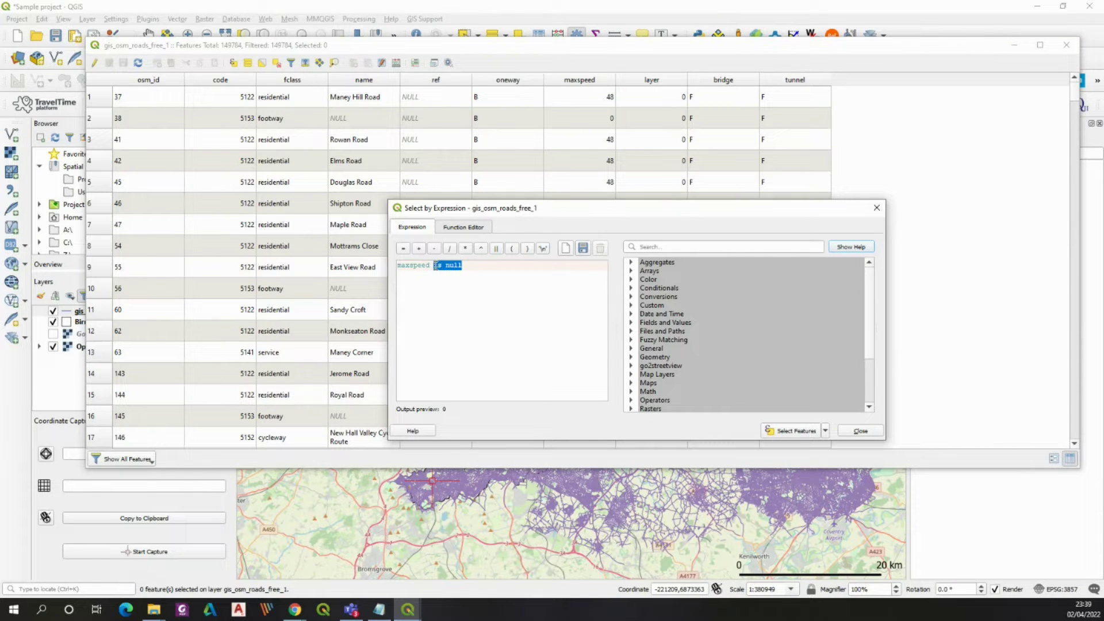
type("= 0")
left_click(783, 432)
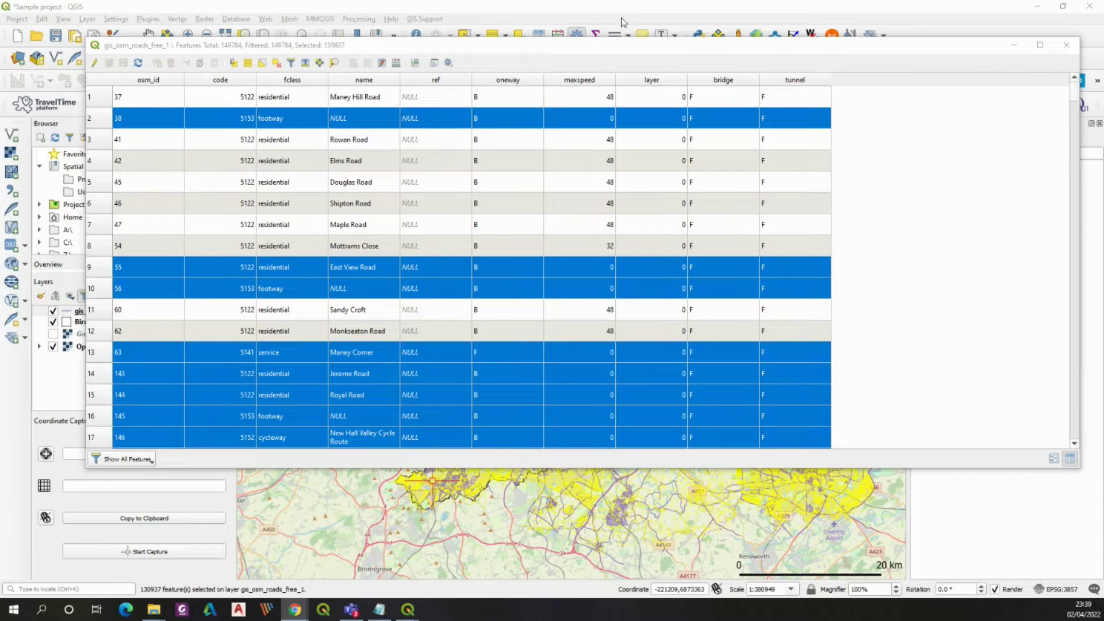
left_click_drag(1079, 62, 789, 62)
left_click_drag(560, 47, 34, 618)
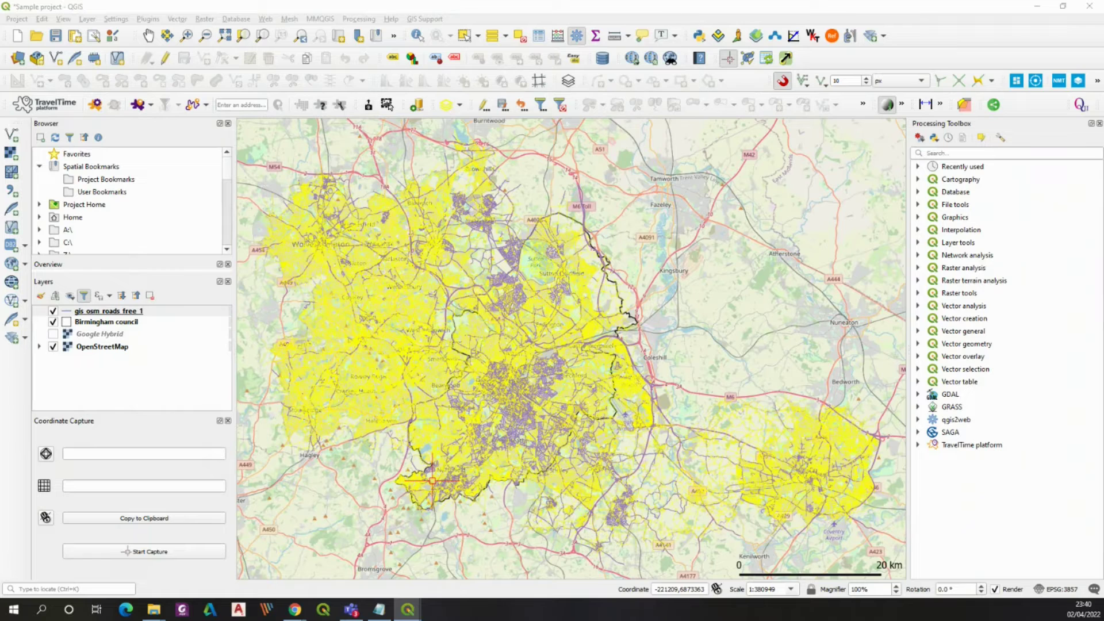
left_click_drag(35, 618, 648, 83)
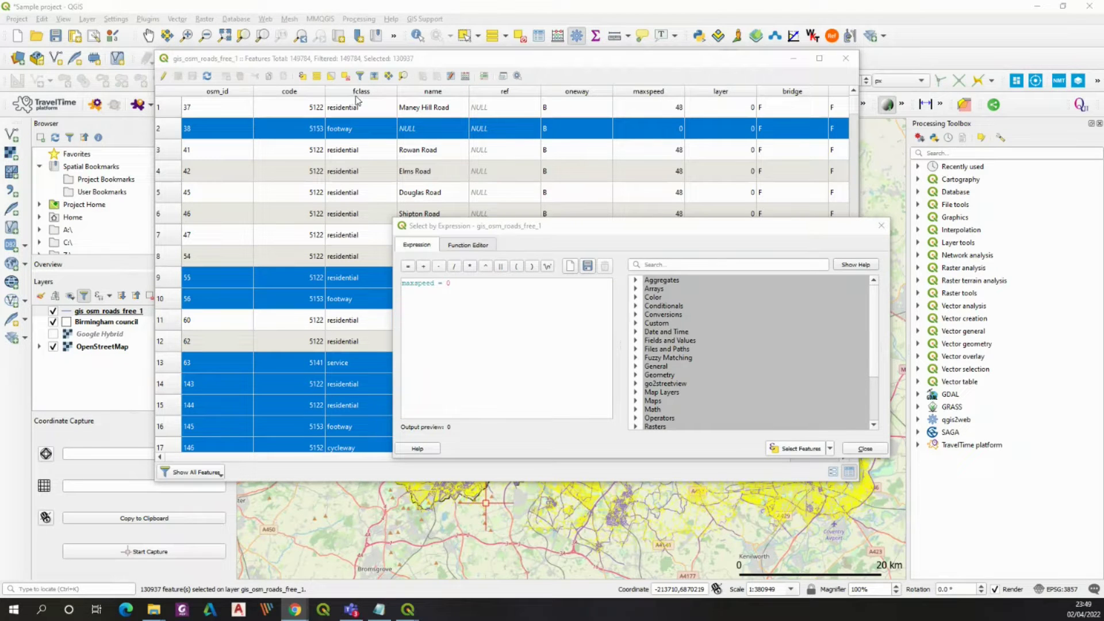
- Replace the selection expression with fclass != 'cycleway'
left_click_drag(452, 283, 396, 279)
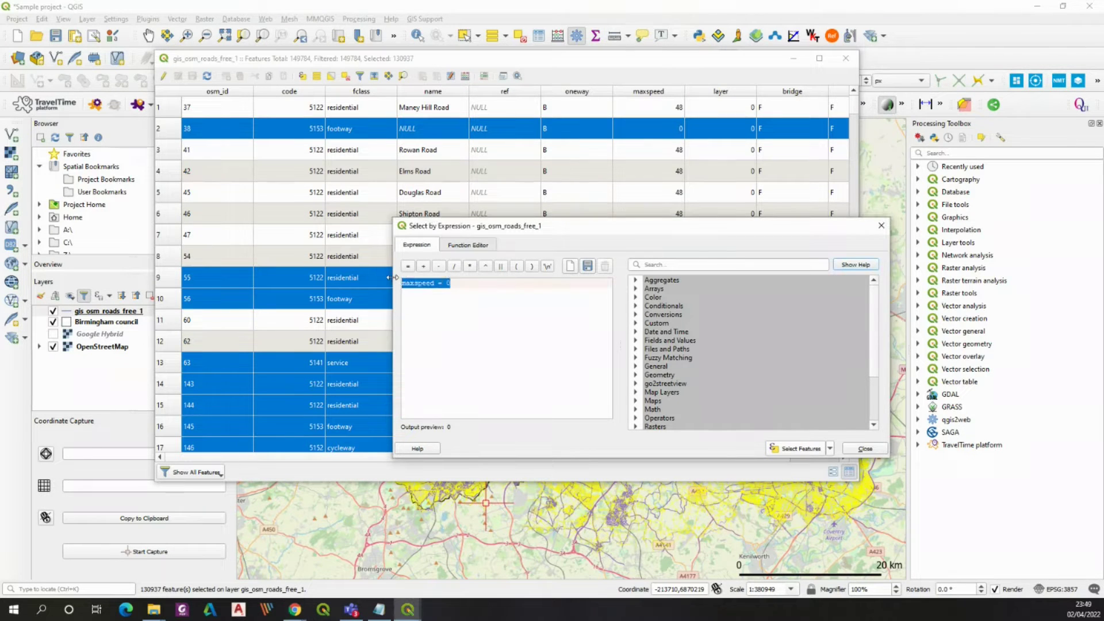
type("f")
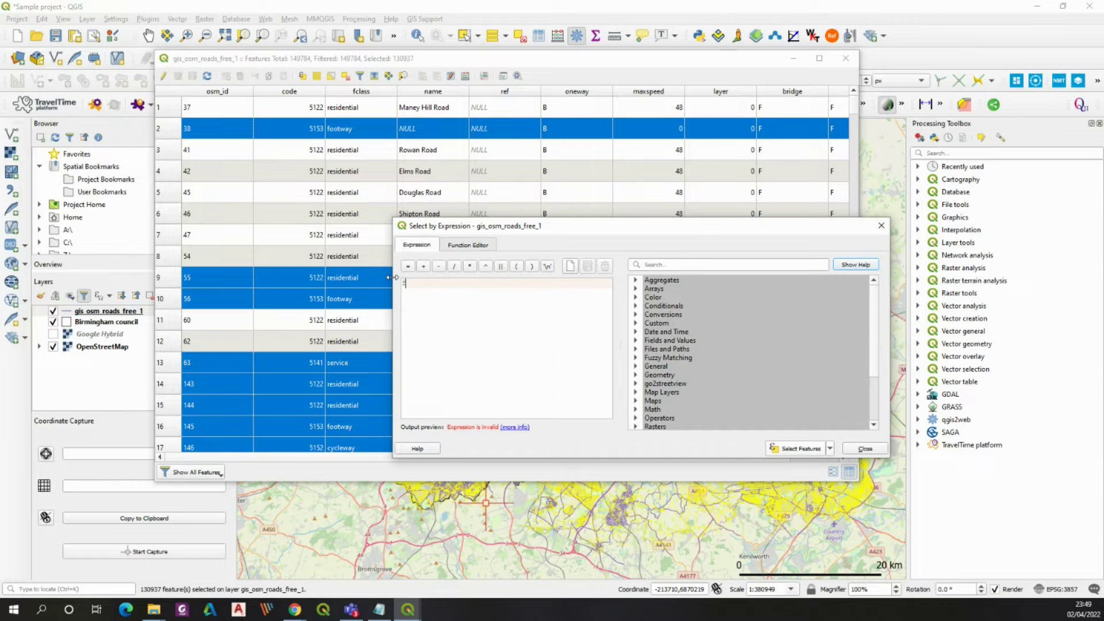
type("class")
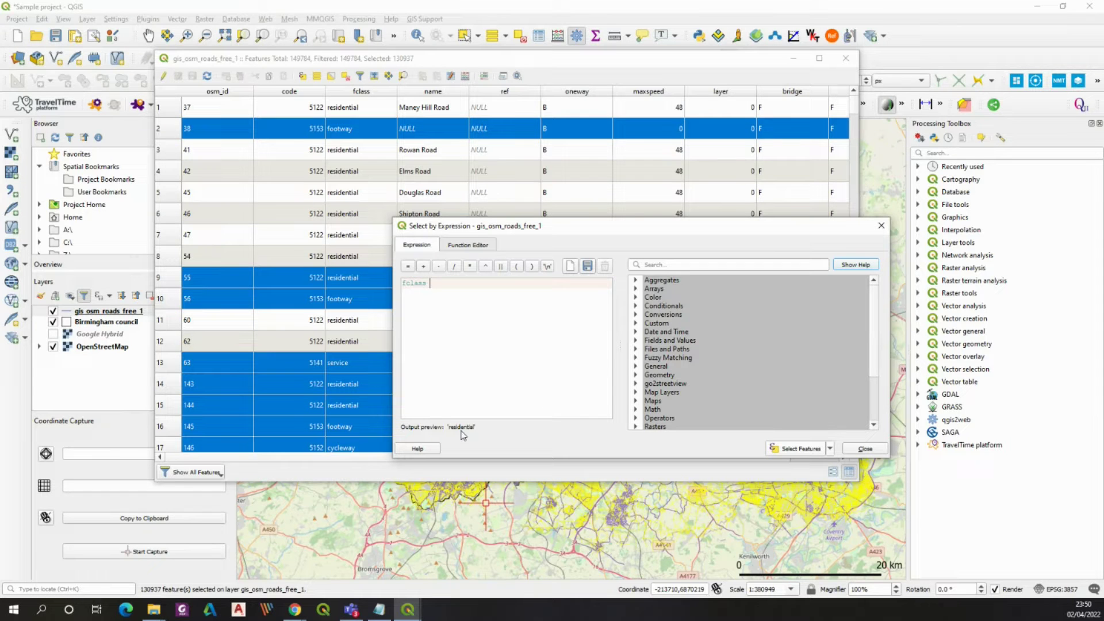
type("=")
type("=")
type(" 'cyclew")
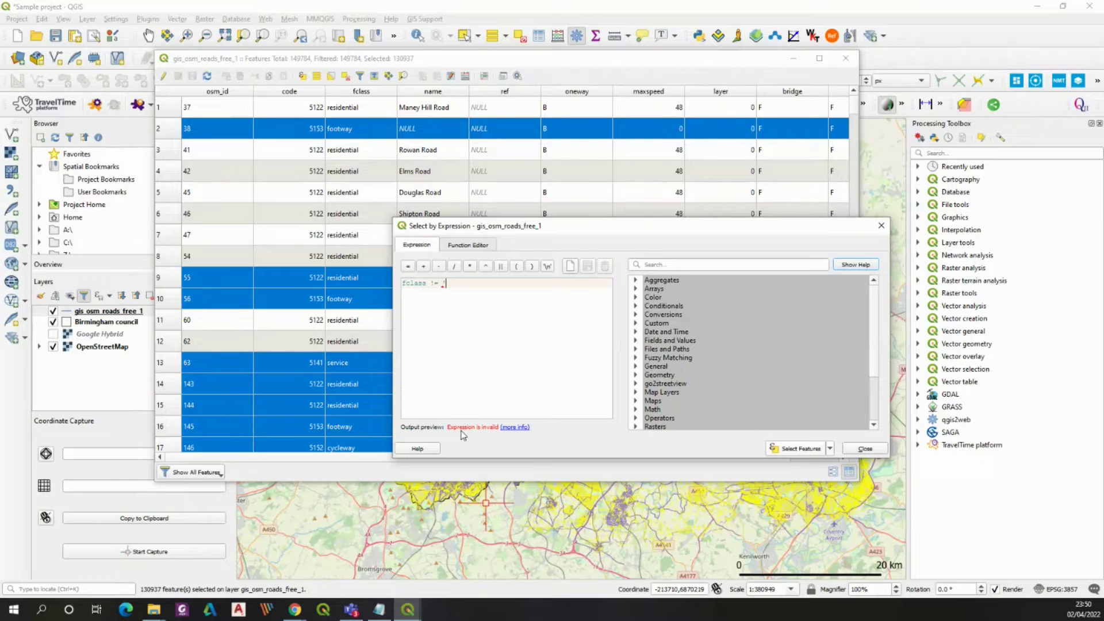
type("ay'")
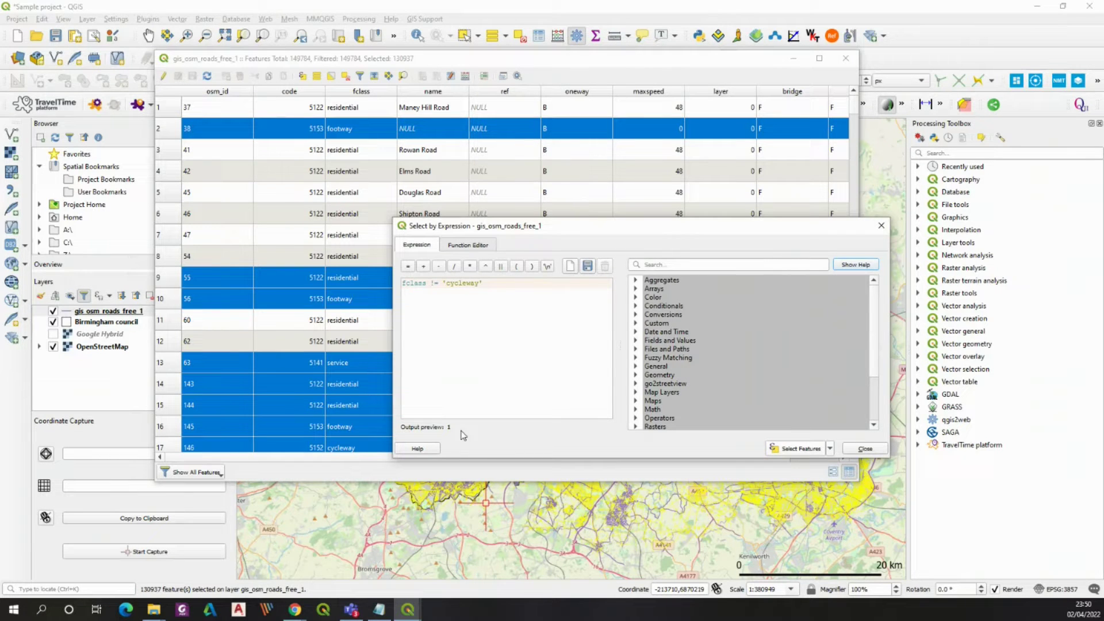
- Extend the expression with AND fclass != 'footway' and select the matching road features
type(" AND")
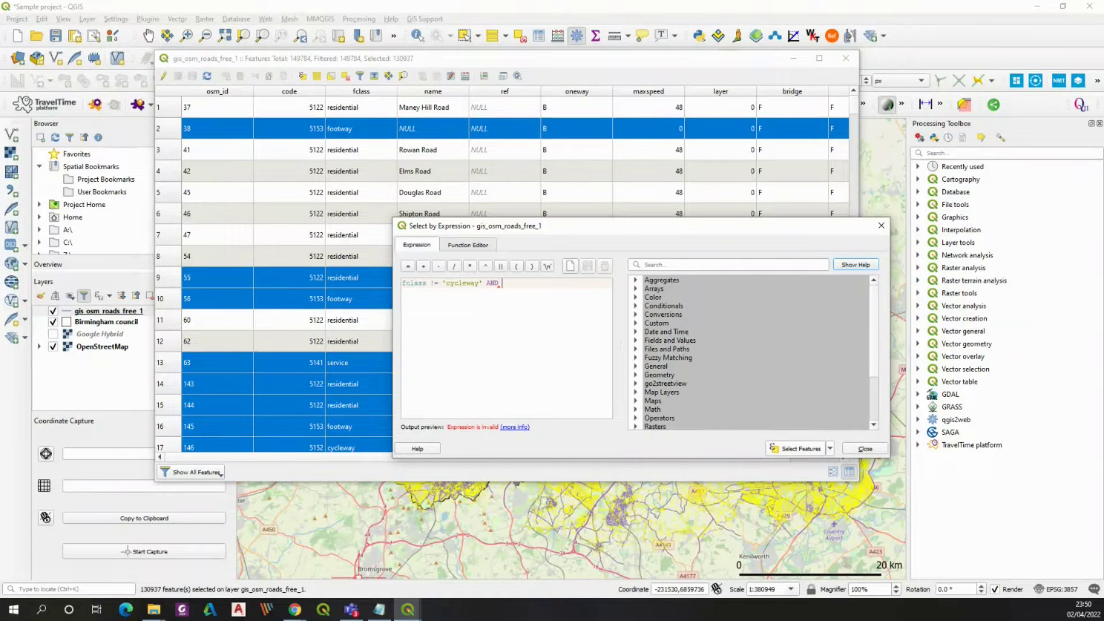
key("alt+Tab")
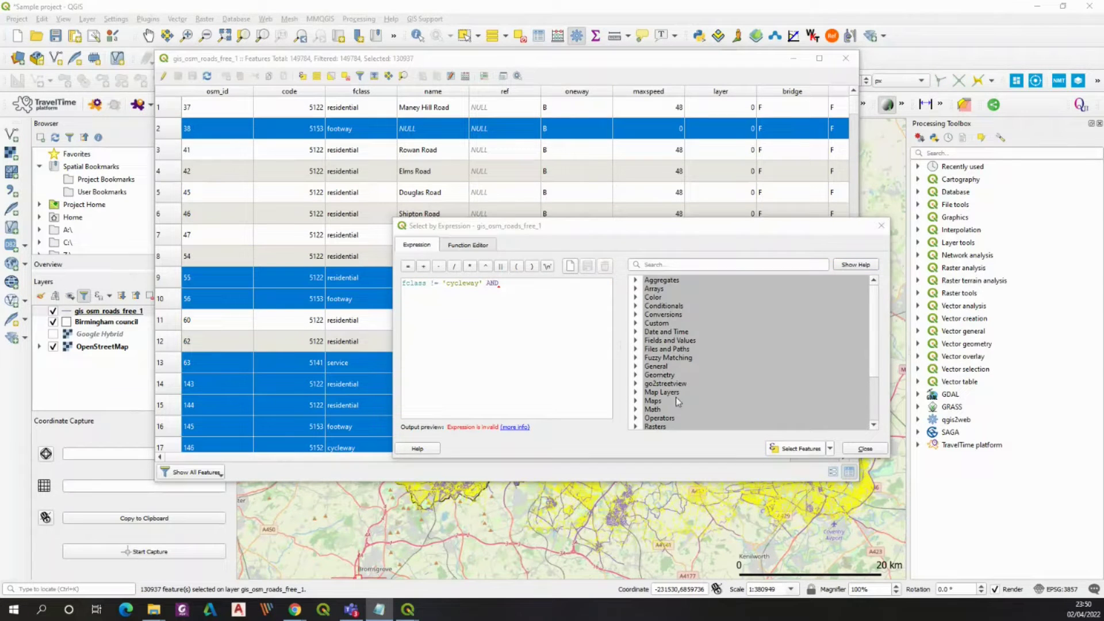
left_click(517, 285)
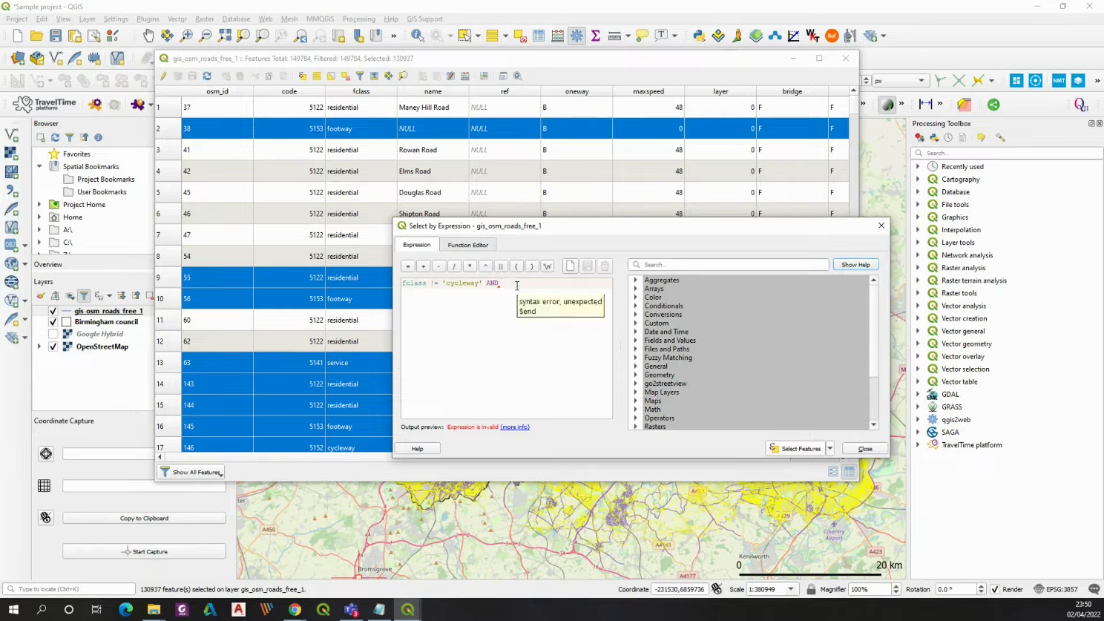
type("fclass")
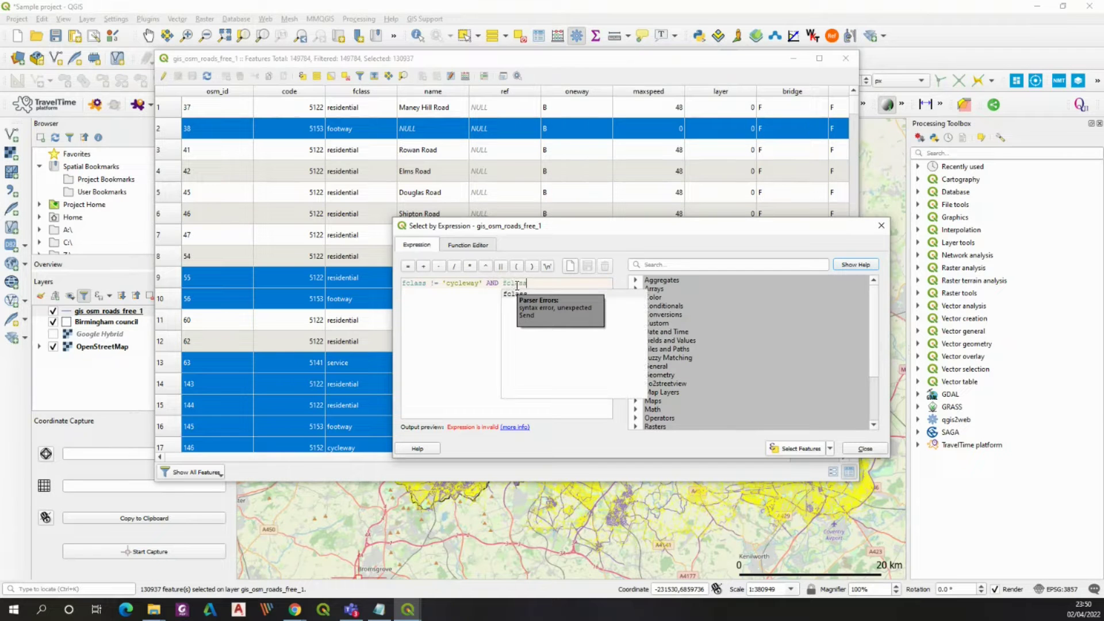
type(" !=")
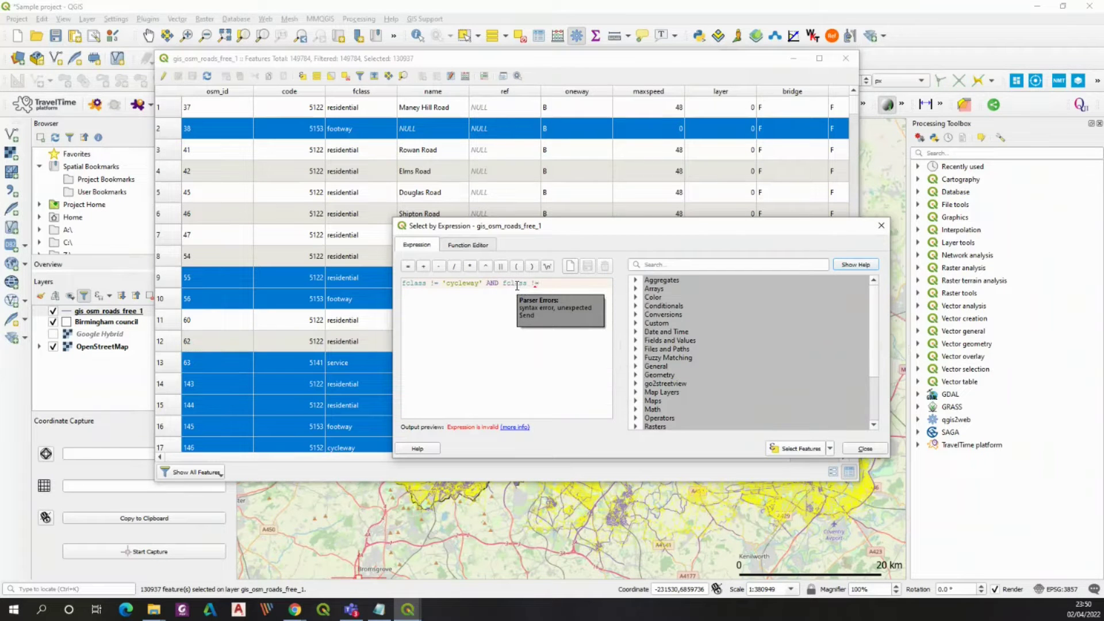
type(" 'footway'")
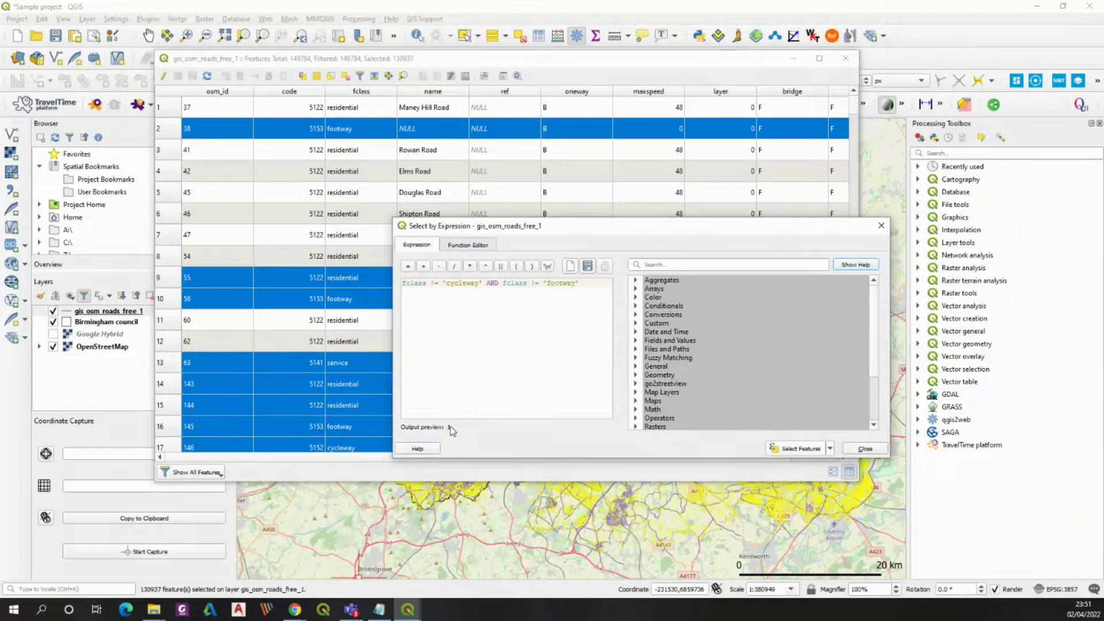
left_click(797, 452)
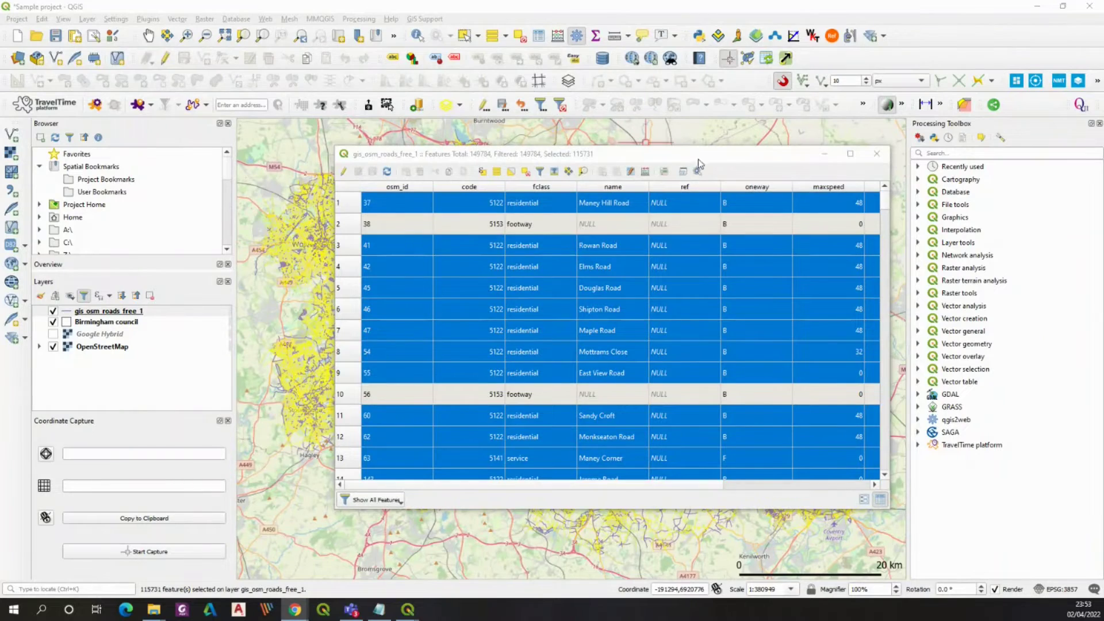
- Move the attribute table aside to inspect the selected roads on the map, and close the table
left_click_drag(712, 156, 954, 199)
left_click_drag(848, 190, 974, 38)
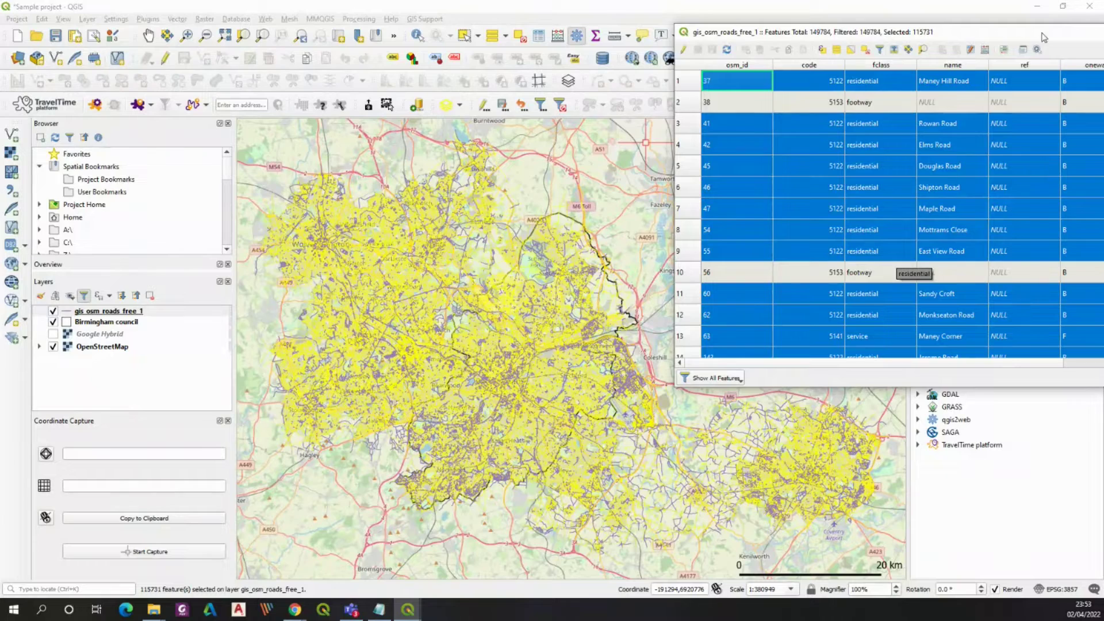
left_click_drag(1016, 34, 602, 105)
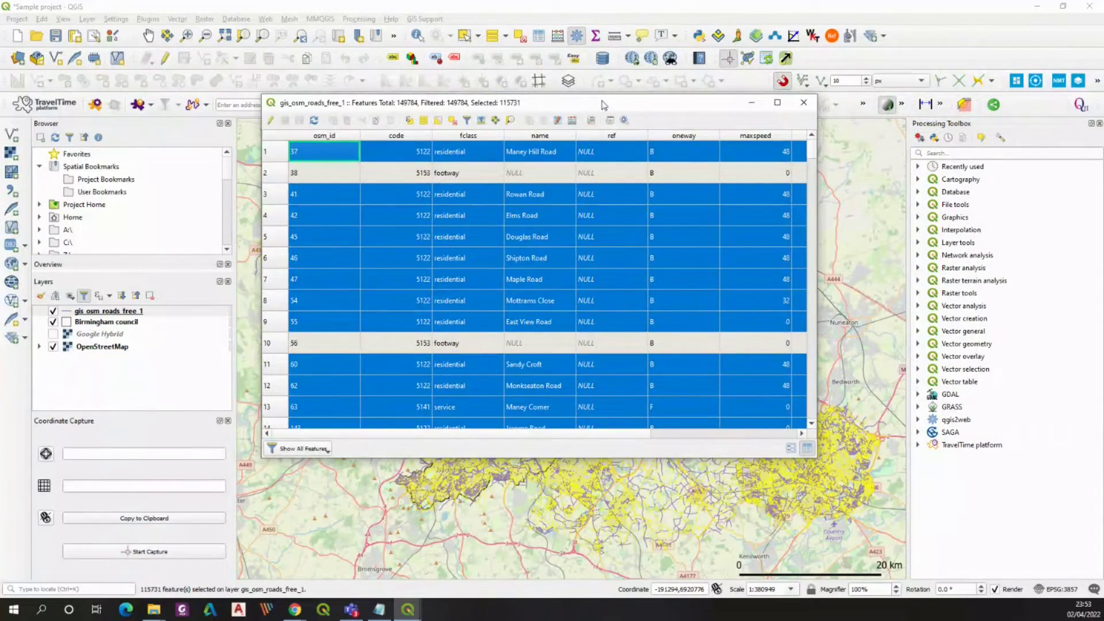
left_click(809, 107)
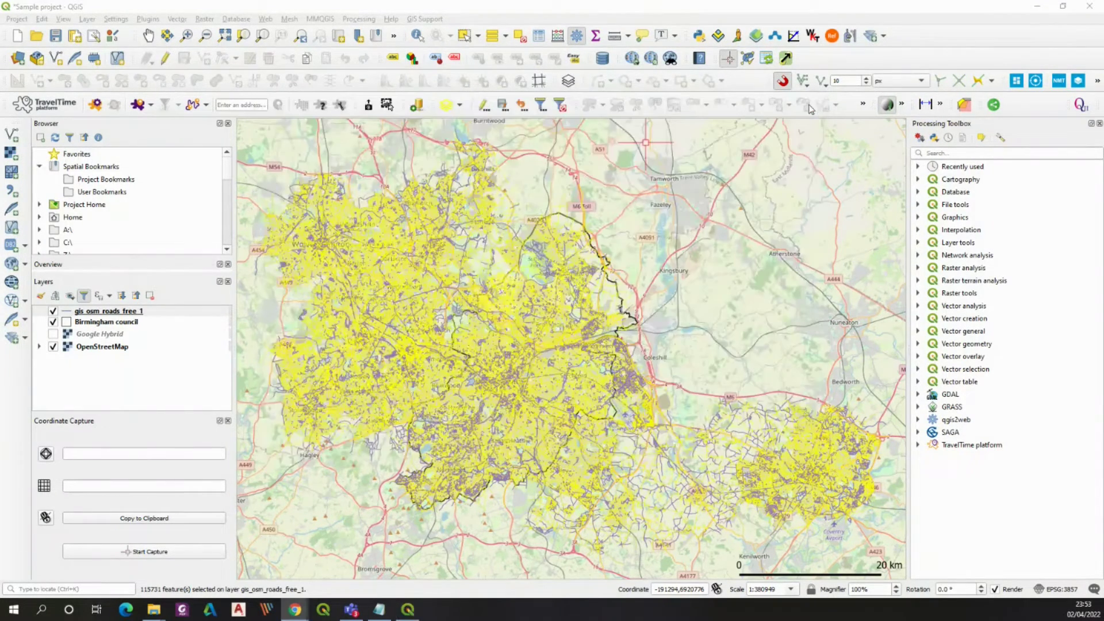
- Start exporting the features of the gis_osm_roads_free_1 layer, restricted to the selected features only
left_click(113, 315)
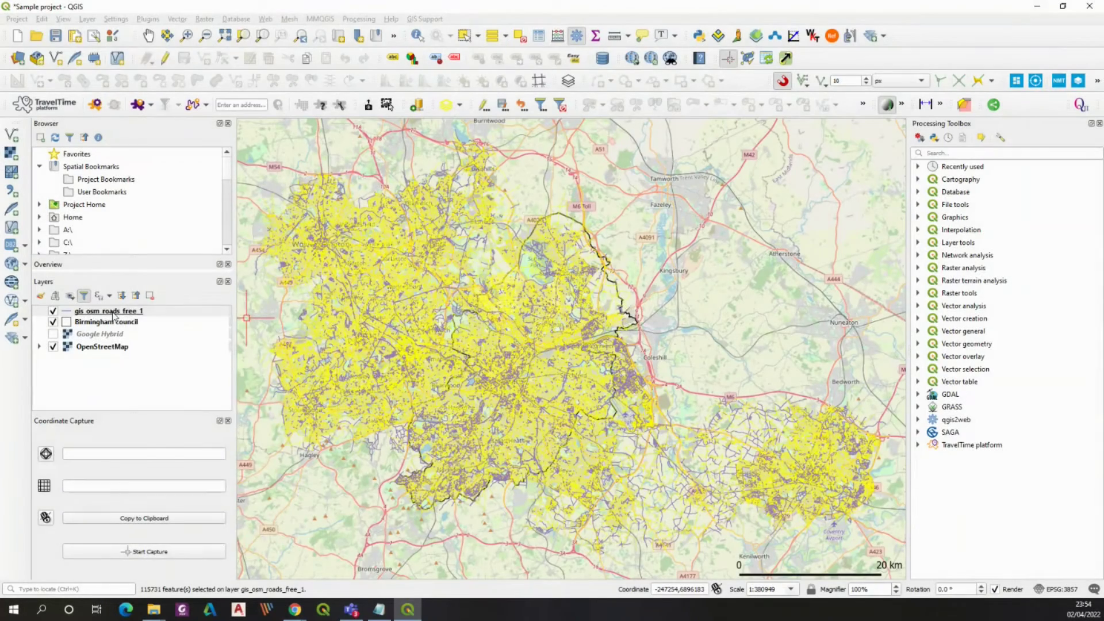
right_click(115, 315)
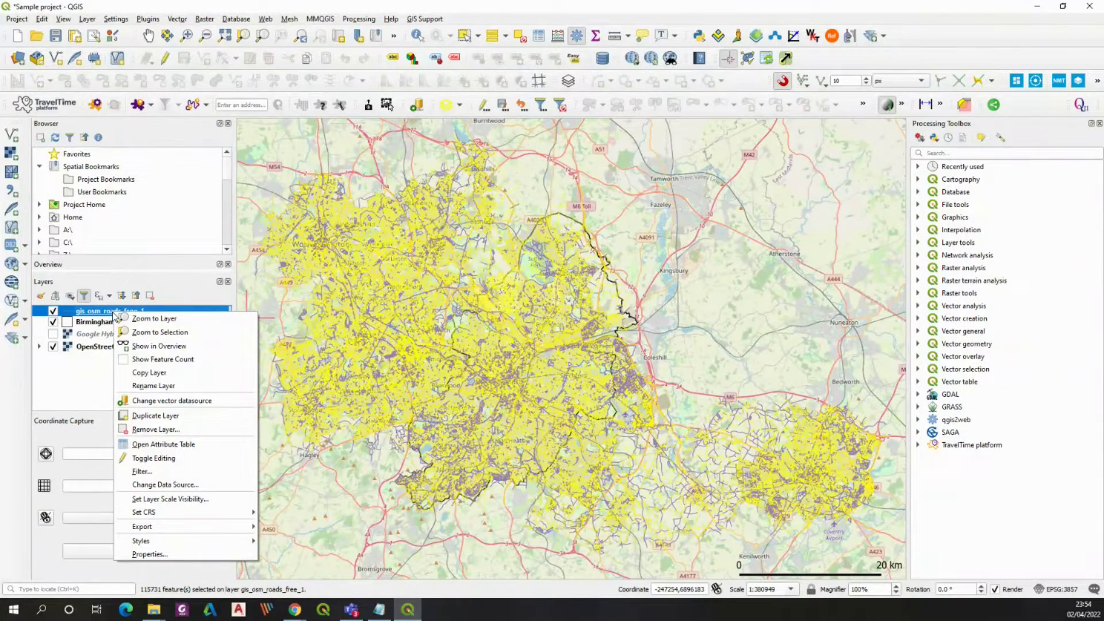
mouse_move(184, 526)
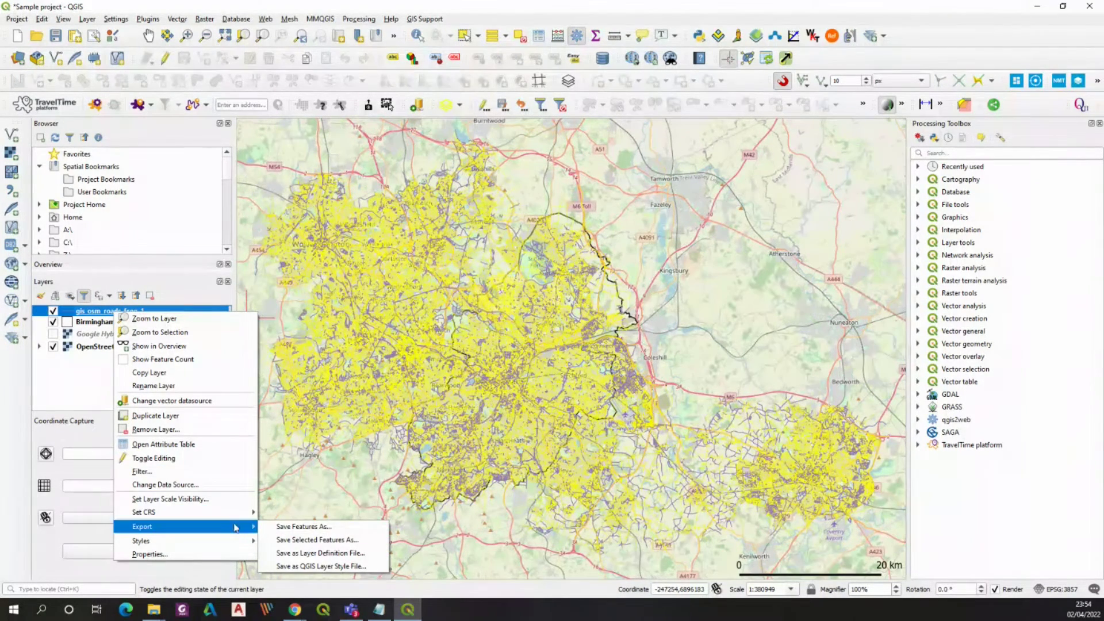
left_click(282, 527)
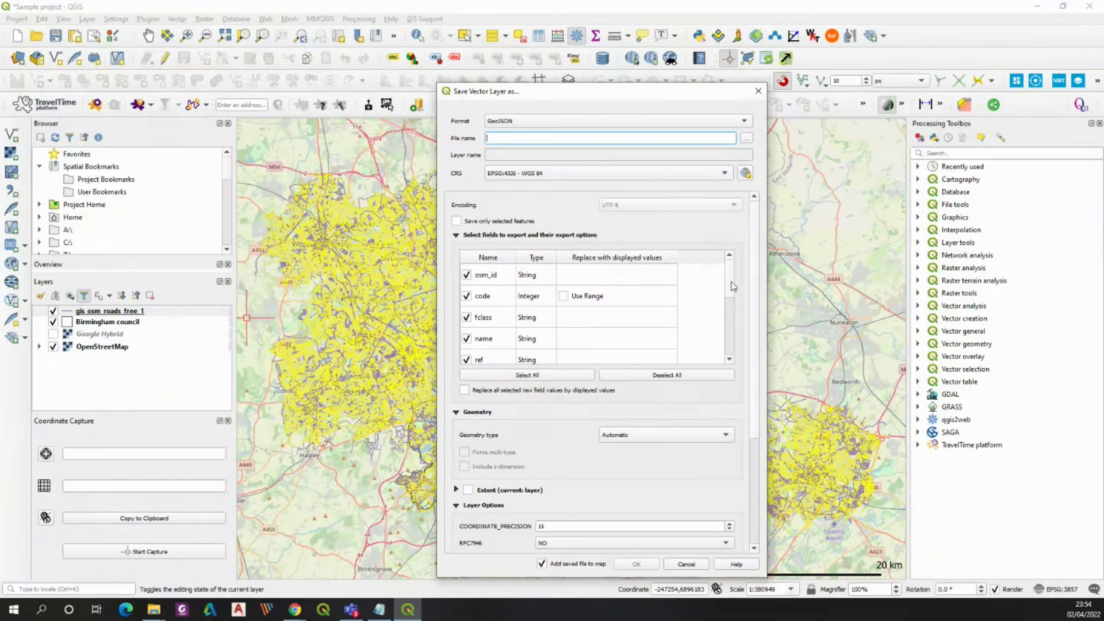
left_click_drag(663, 84, 664, 30)
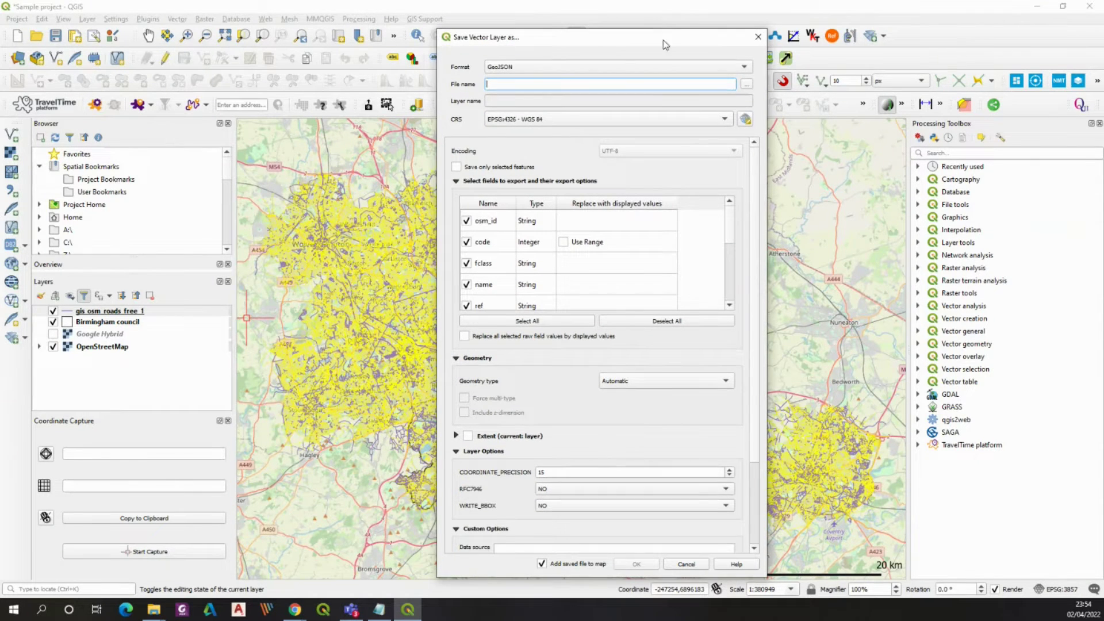
left_click_drag(731, 231, 730, 258)
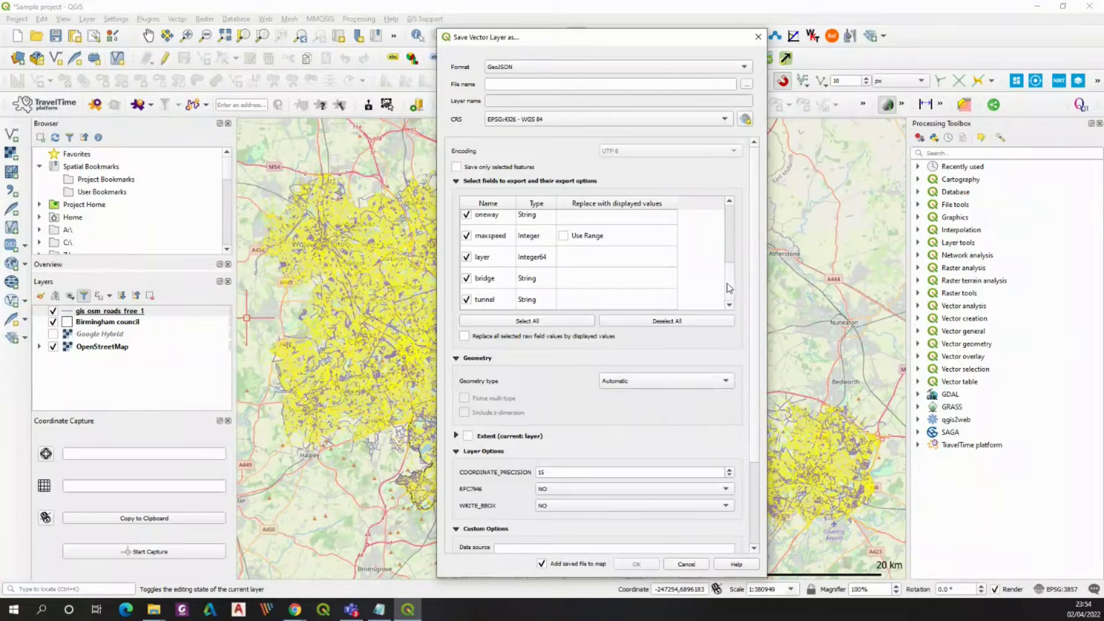
scroll(723, 265, "up", 3)
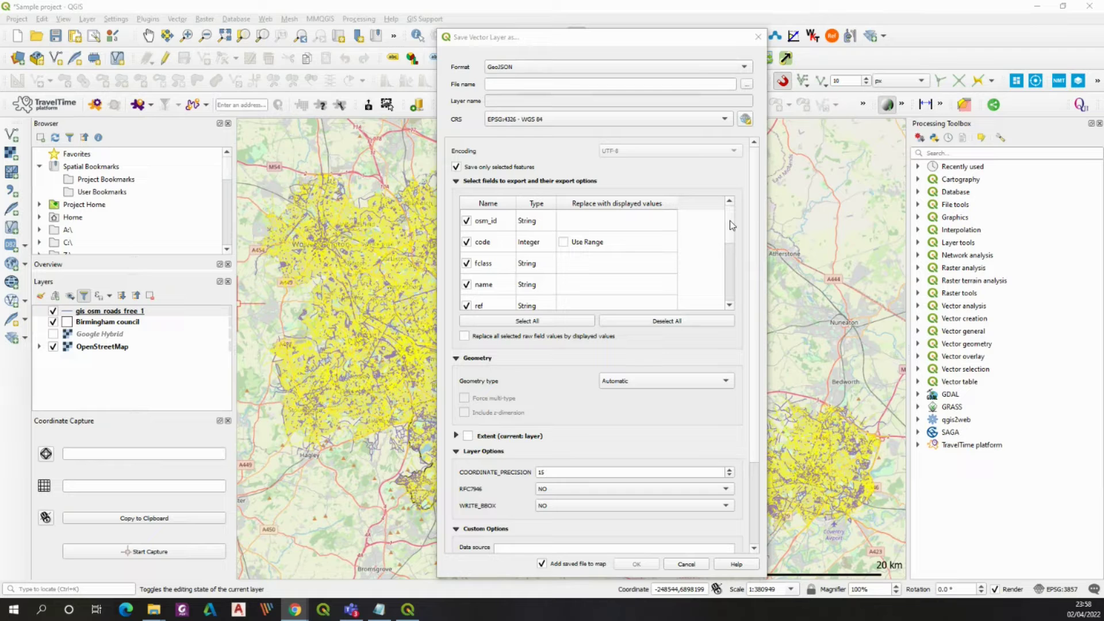
- Exclude the osm_id and code fields from the road layer export
left_click(730, 220)
scroll(726, 278, "down", 3)
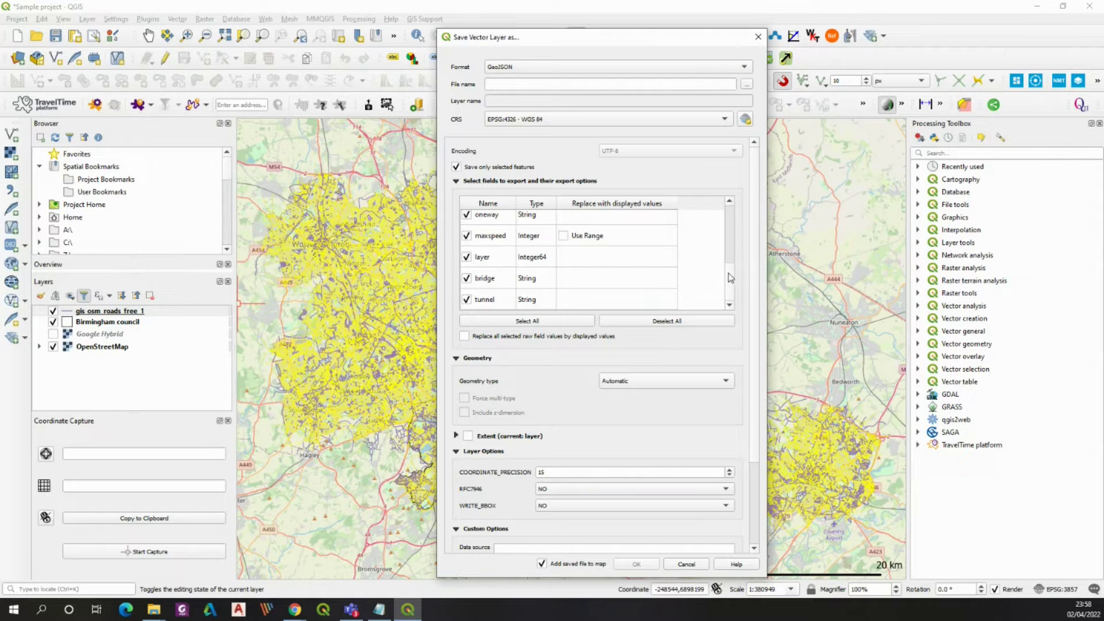
left_click_drag(730, 278, 734, 217)
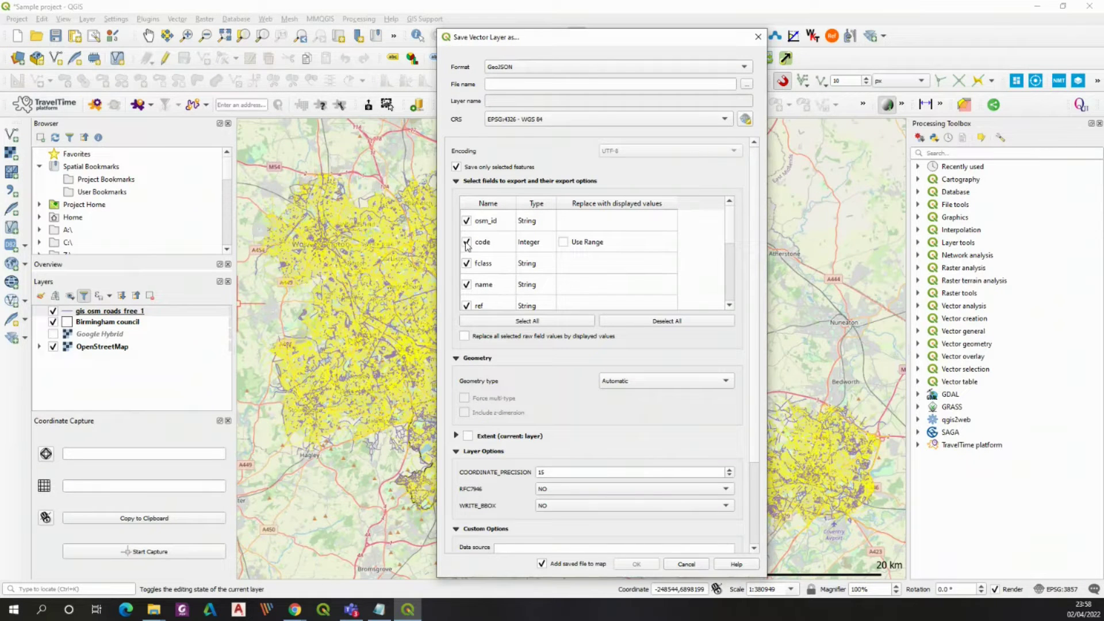
left_click(467, 221)
left_click(467, 243)
- Exclude the ref, bridge and tunnel fields from the export as well
left_click_drag(729, 223, 730, 230)
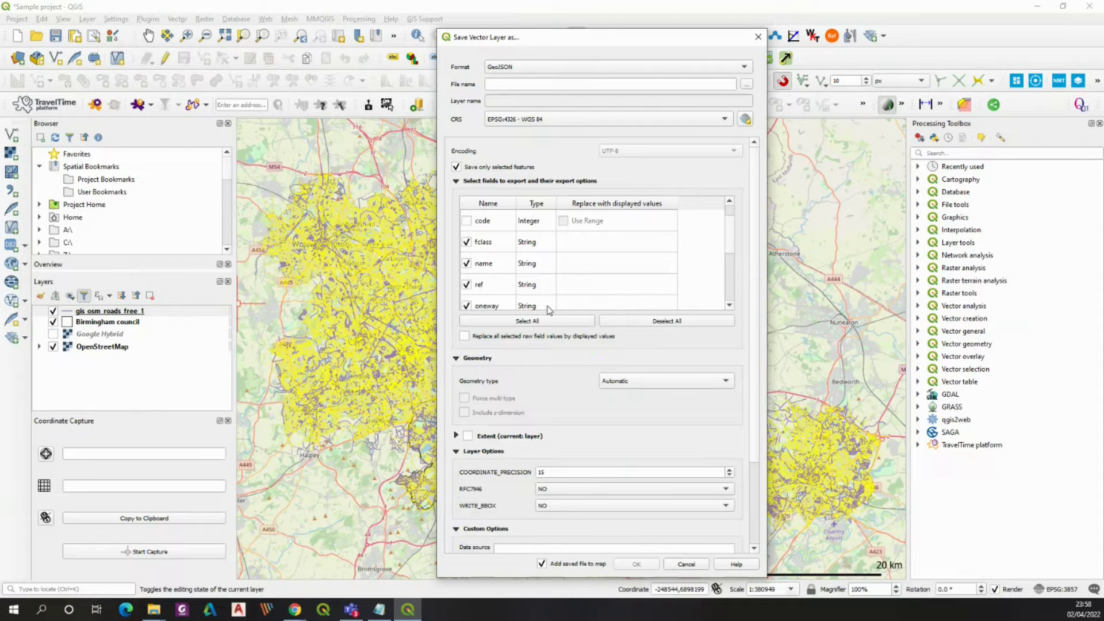
left_click(467, 284)
scroll(730, 234, "down", 2)
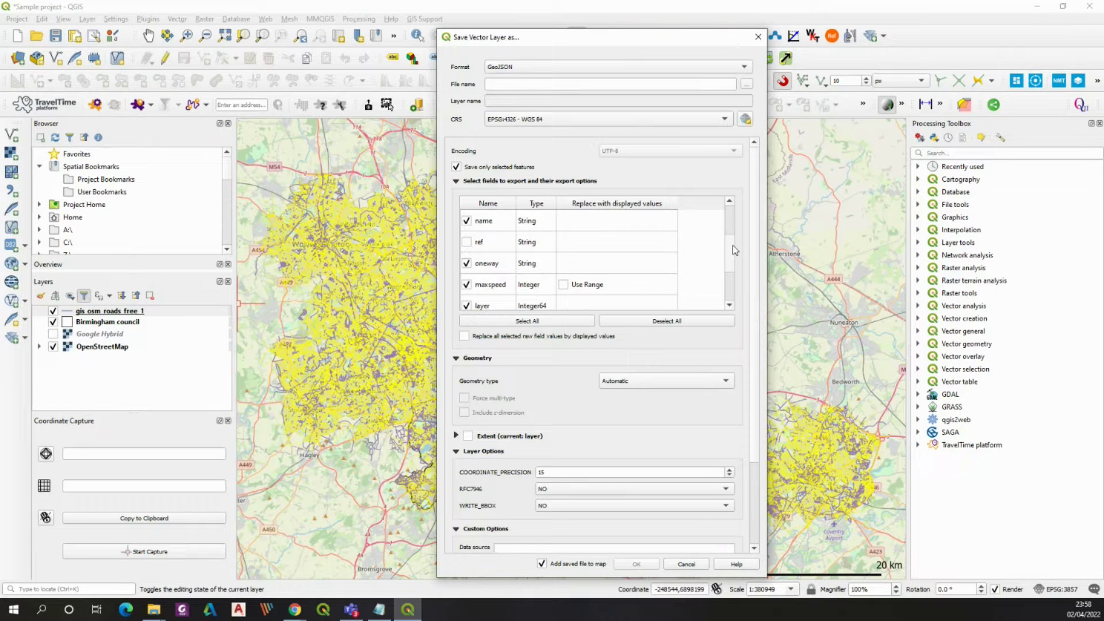
scroll(732, 249, "down", 1)
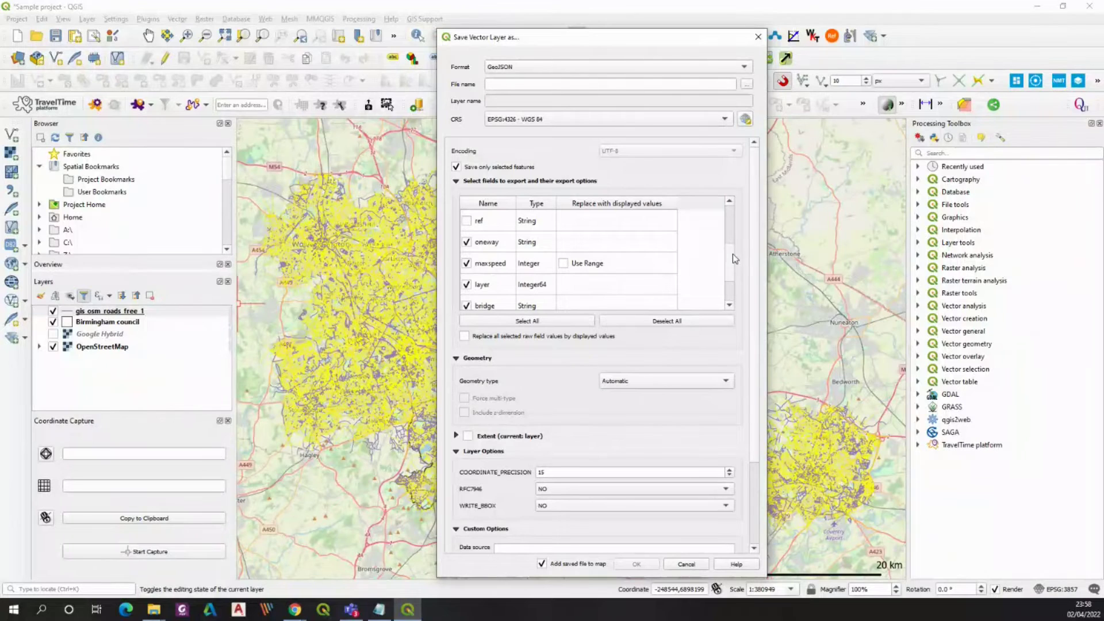
scroll(730, 263, "up", 1)
scroll(733, 262, "up", 1)
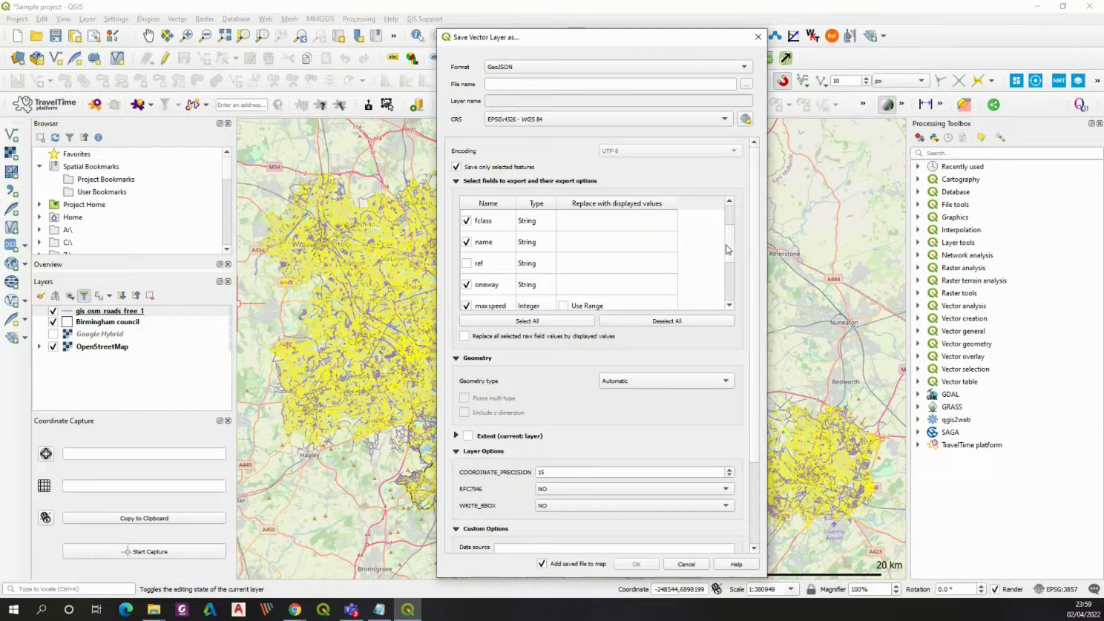
scroll(727, 248, "down", 3)
left_click(467, 299)
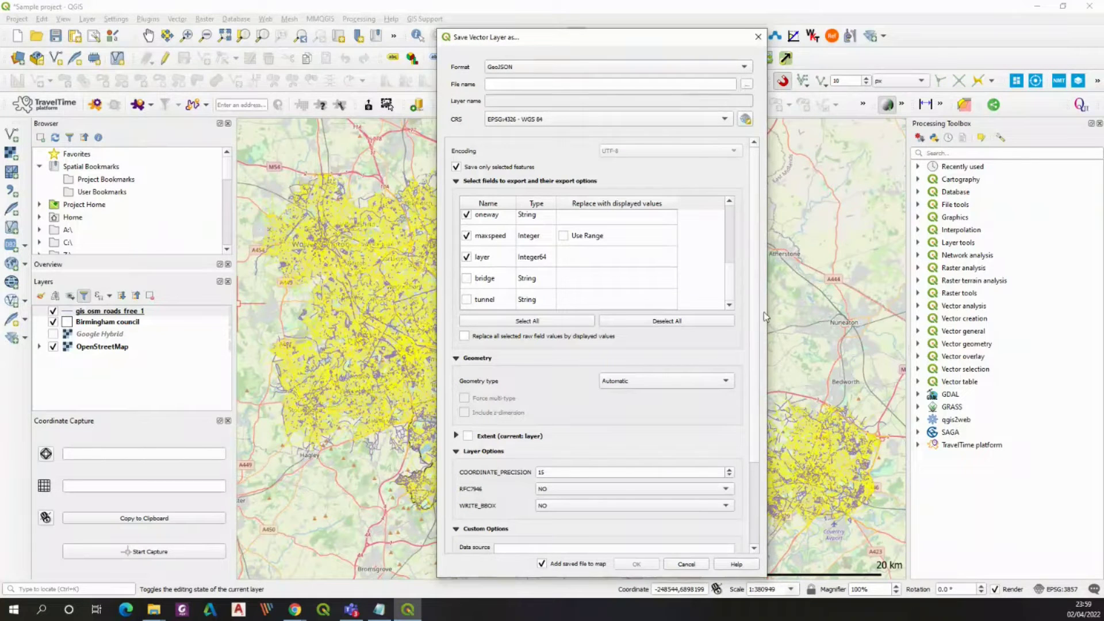
left_click_drag(732, 283, 721, 223)
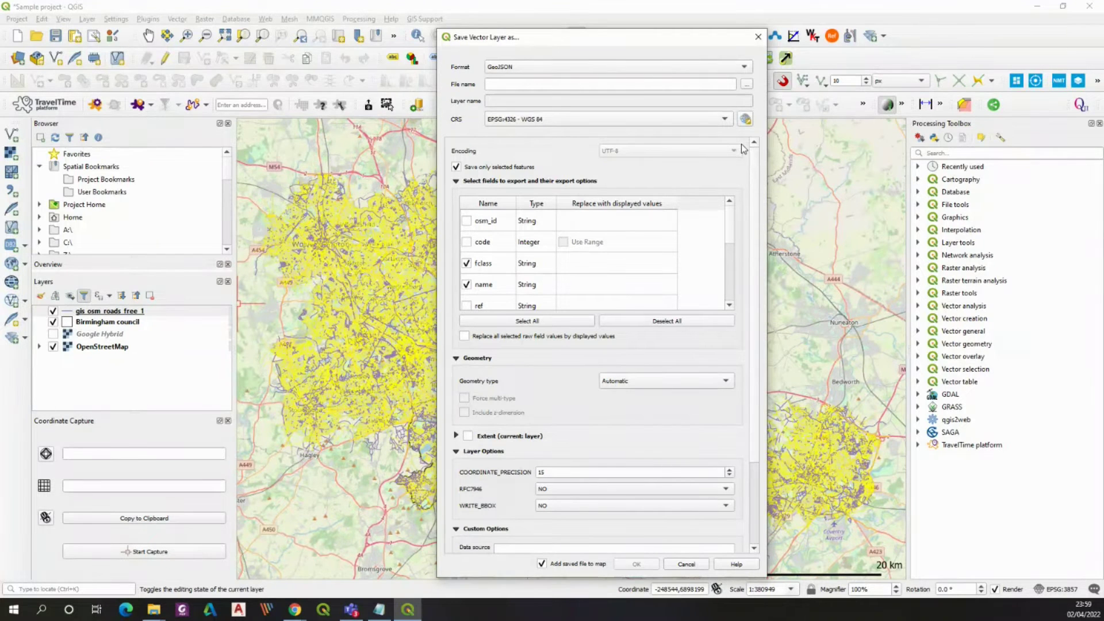
- Set the export's output file to a GeoJSON named west midlands road map in MyFolder
left_click(746, 84)
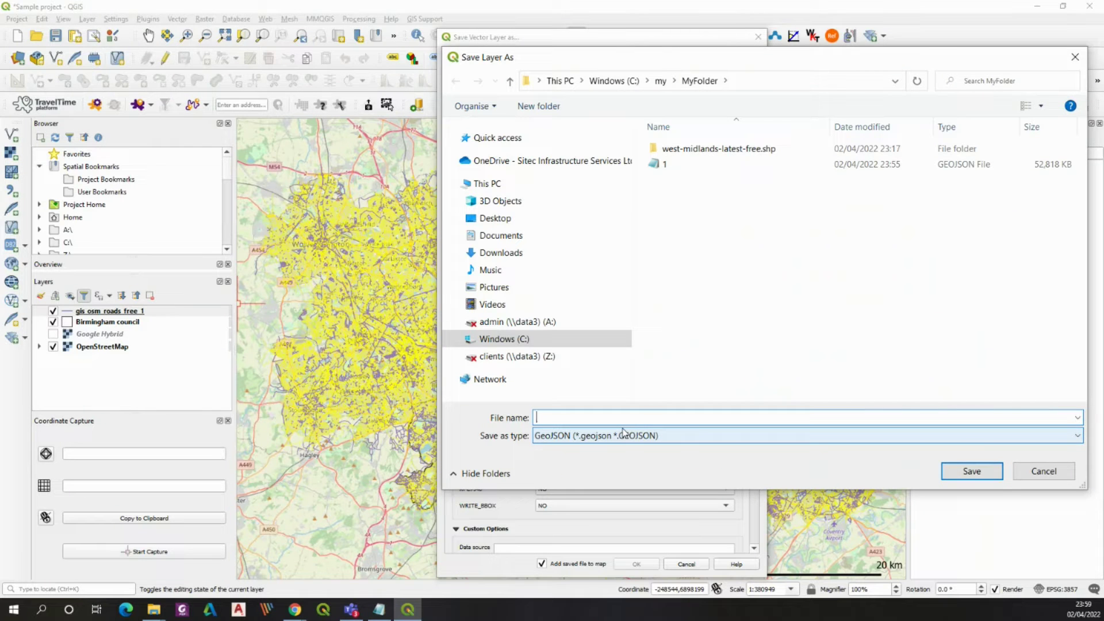
type("r")
key("BackSpace")
type("birmingh")
key("BackSpace")
key("BackSpace")
key("BackSpace")
key("BackSpace")
key("BackSpace")
key("BackSpace")
key("BackSpace")
key("BackSpace")
type("west midlands road map")
left_click(971, 471)
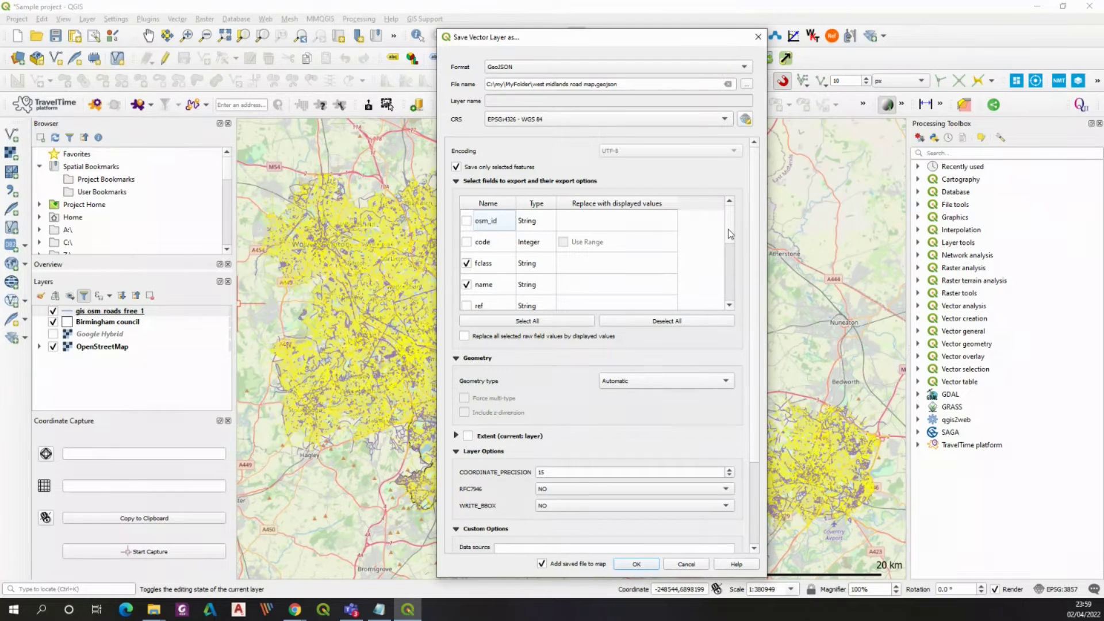
- Check the fields chosen for export and export the selected roads to the new layer
scroll(731, 228, "down", 1)
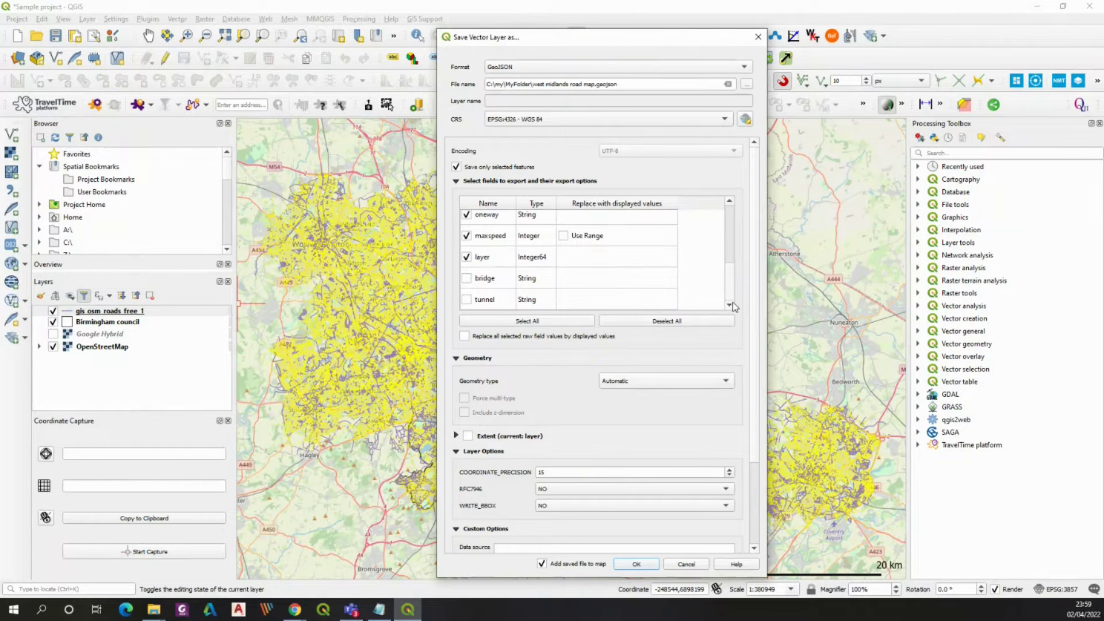
scroll(732, 302, "up", 1)
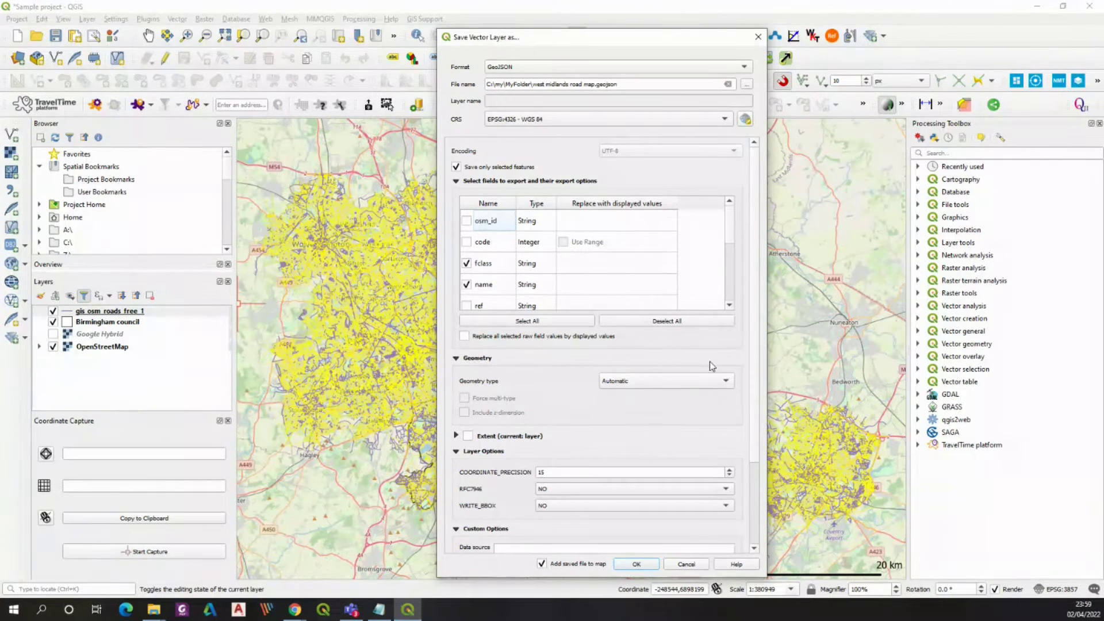
left_click(637, 564)
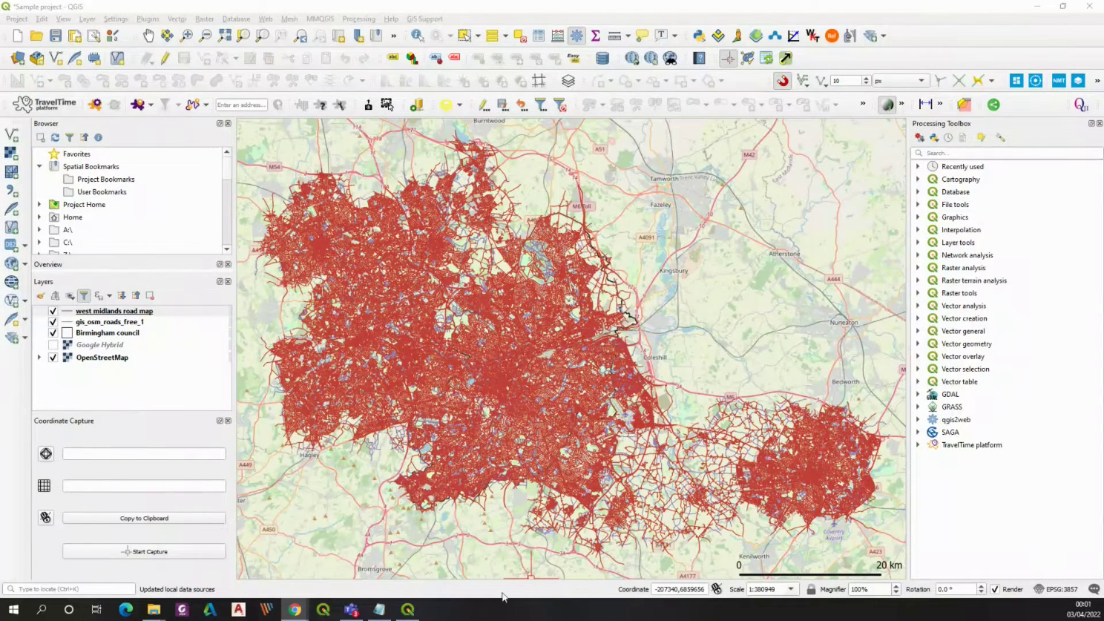
- Remove the gis_osm_roads_free_1 layer from the project and move the Birmingham council layer above all others
left_click(124, 323)
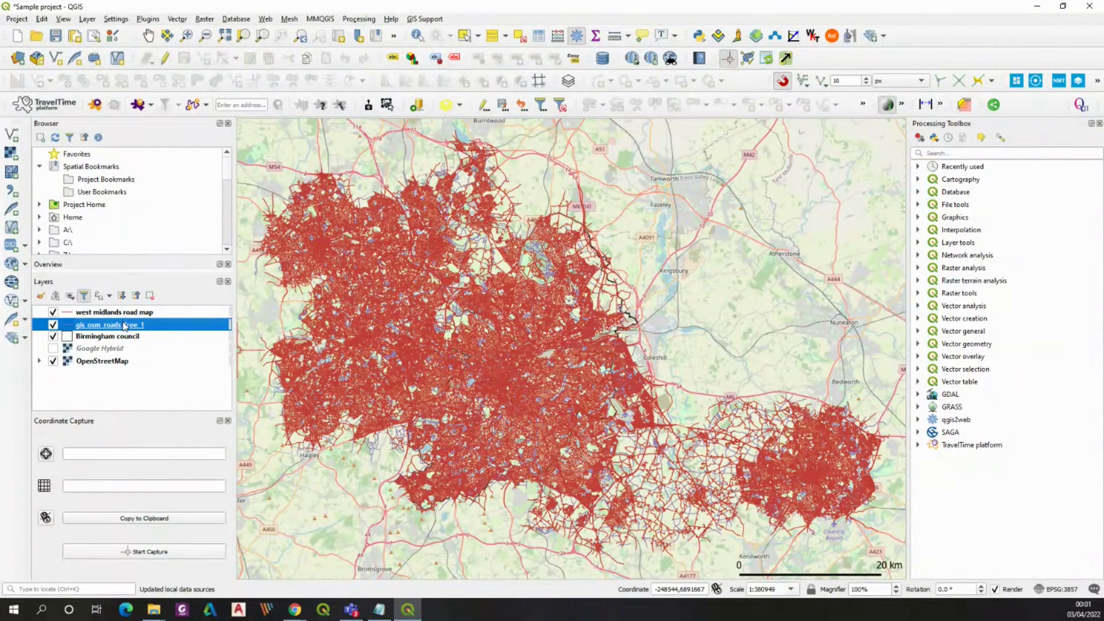
mouse_move(125, 326)
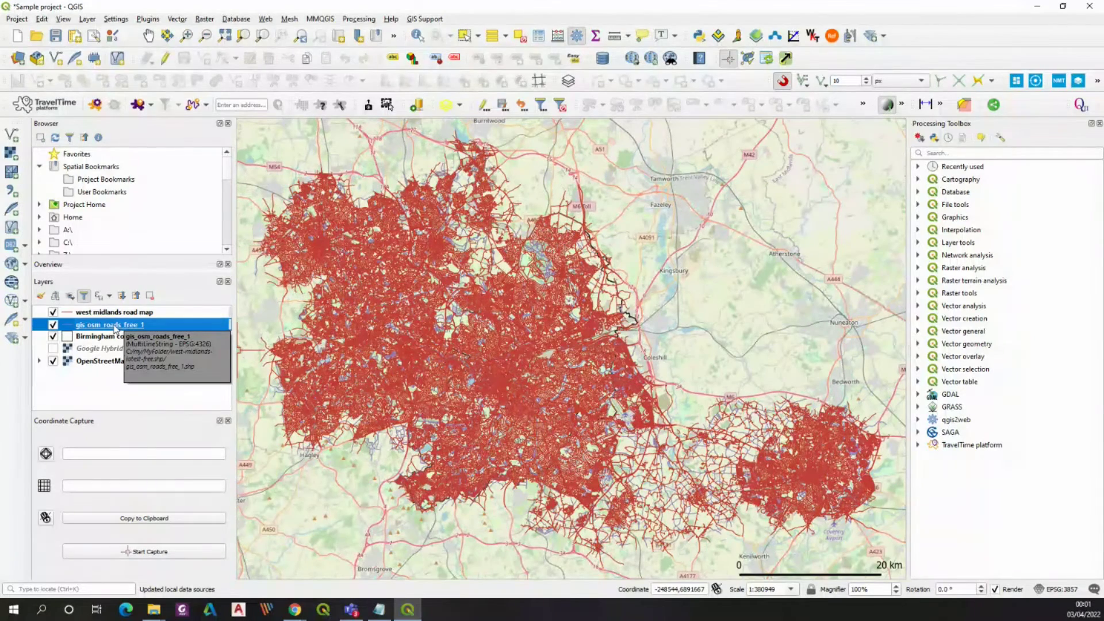
right_click(116, 328)
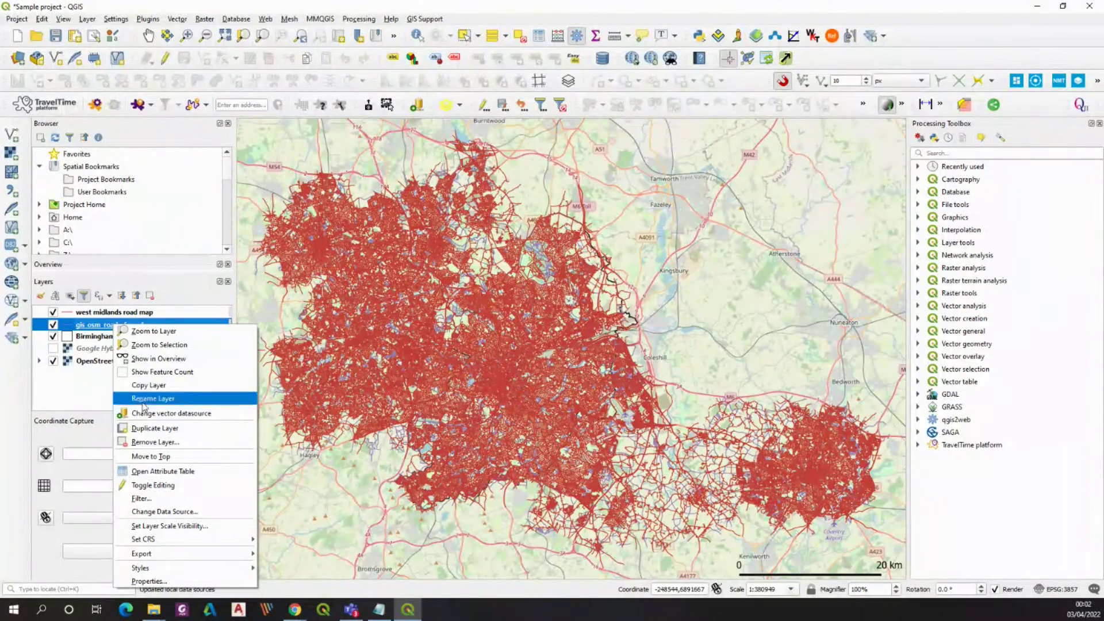
left_click(153, 442)
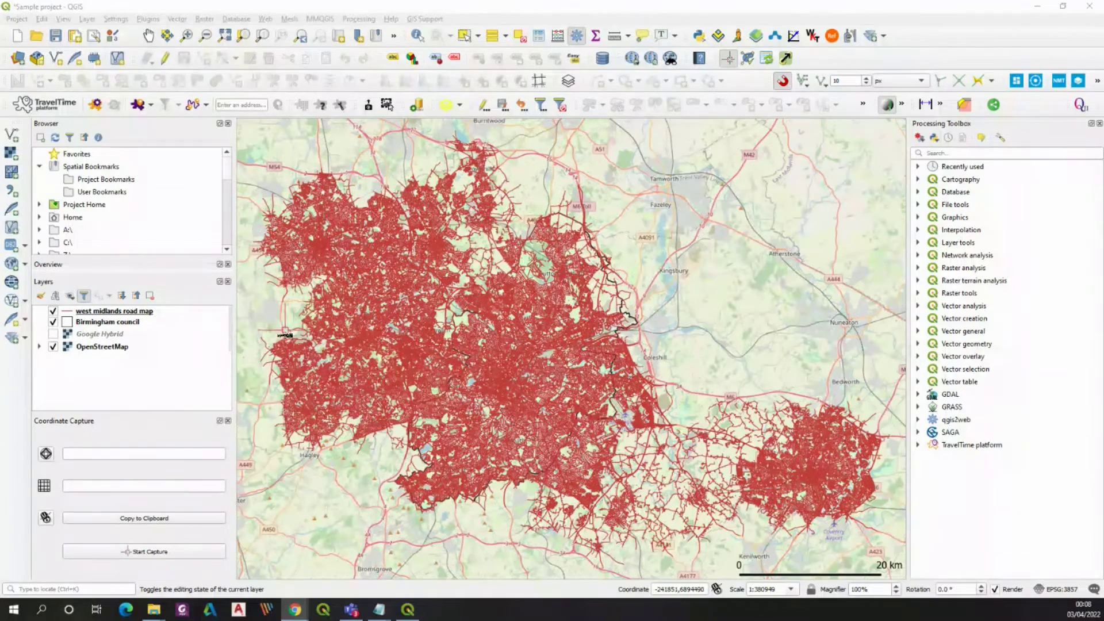
right_click(108, 325)
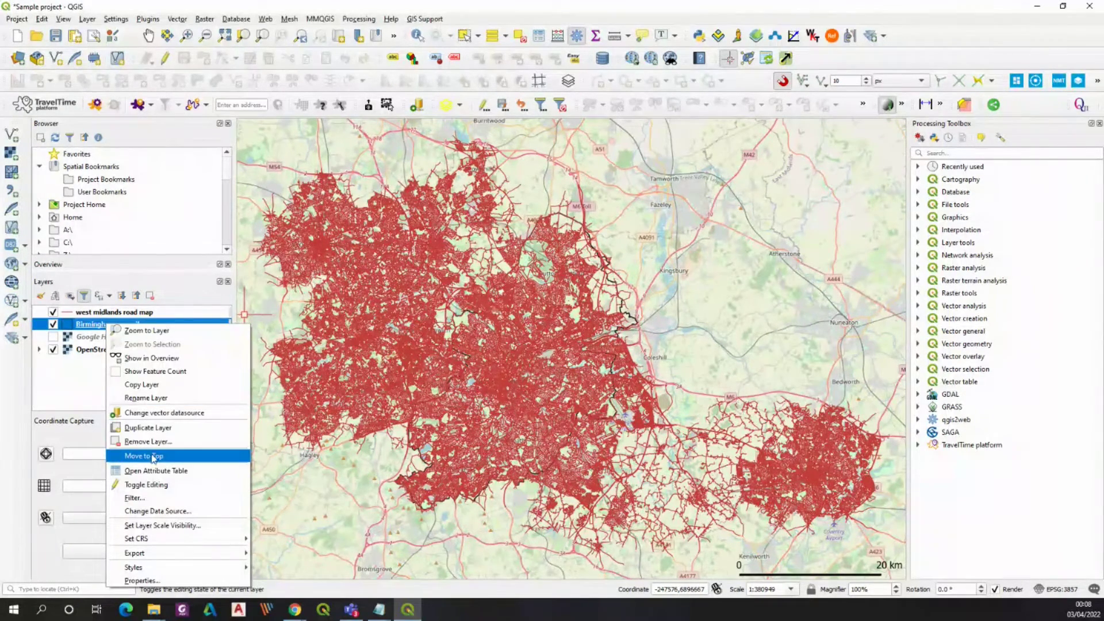
left_click(153, 457)
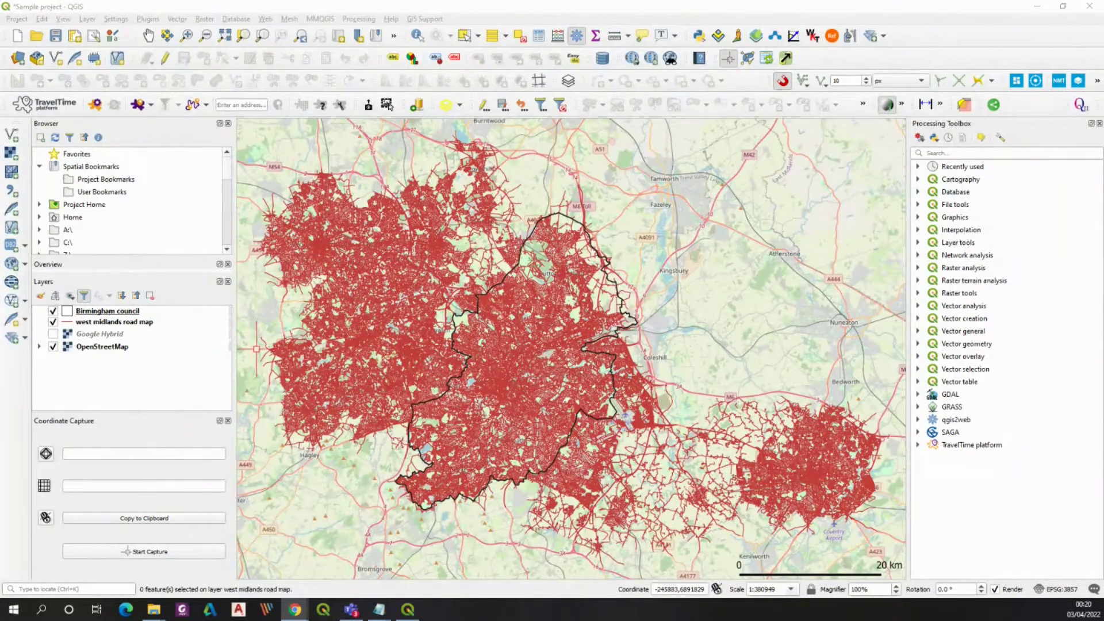
- Set up Select by Location for west midlands road map features that intersect or are within the Birmingham council layer
left_click(177, 21)
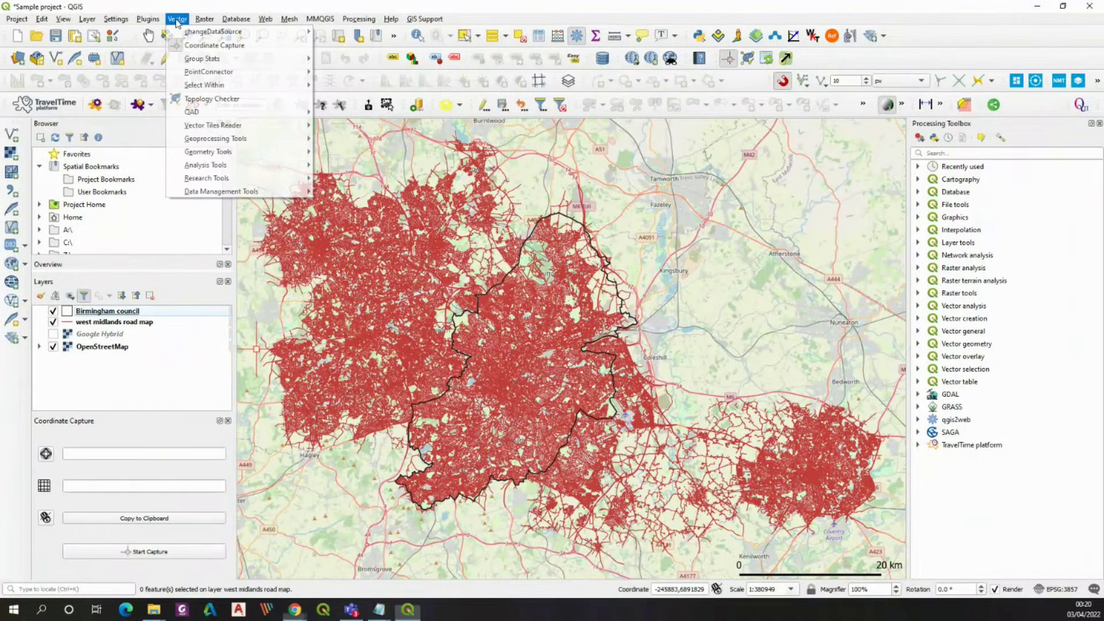
mouse_move(203, 180)
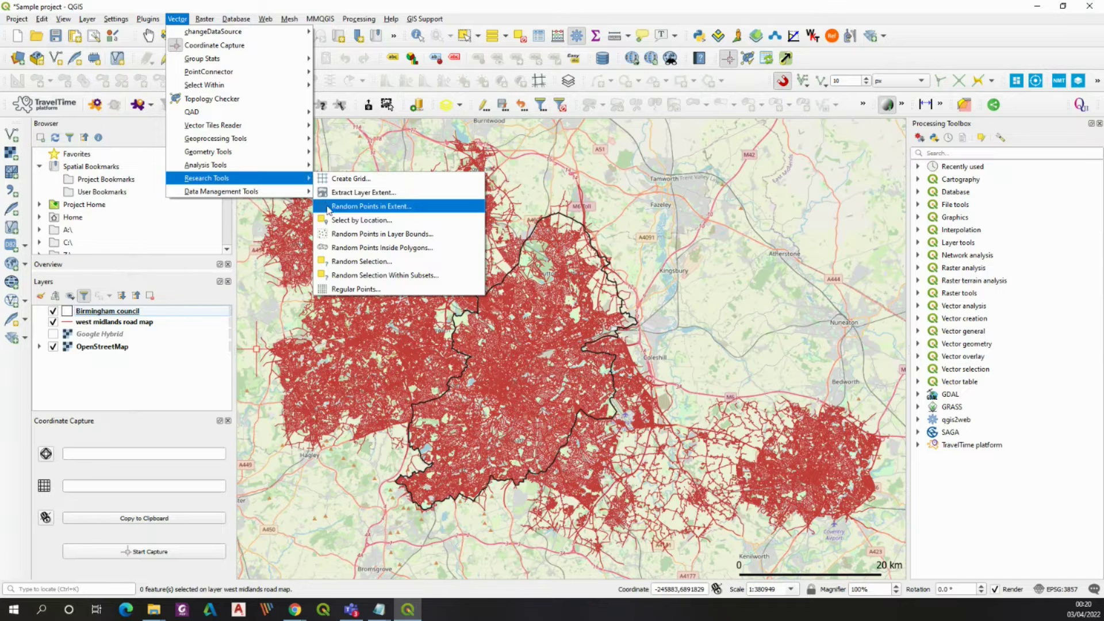
left_click(337, 221)
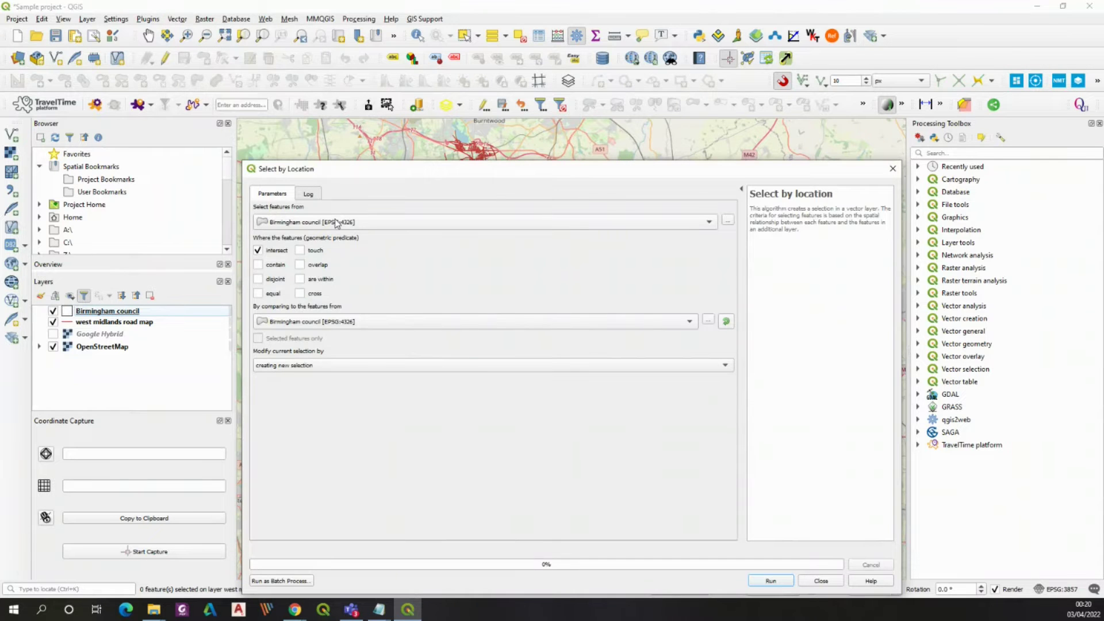
left_click_drag(386, 171, 583, 73)
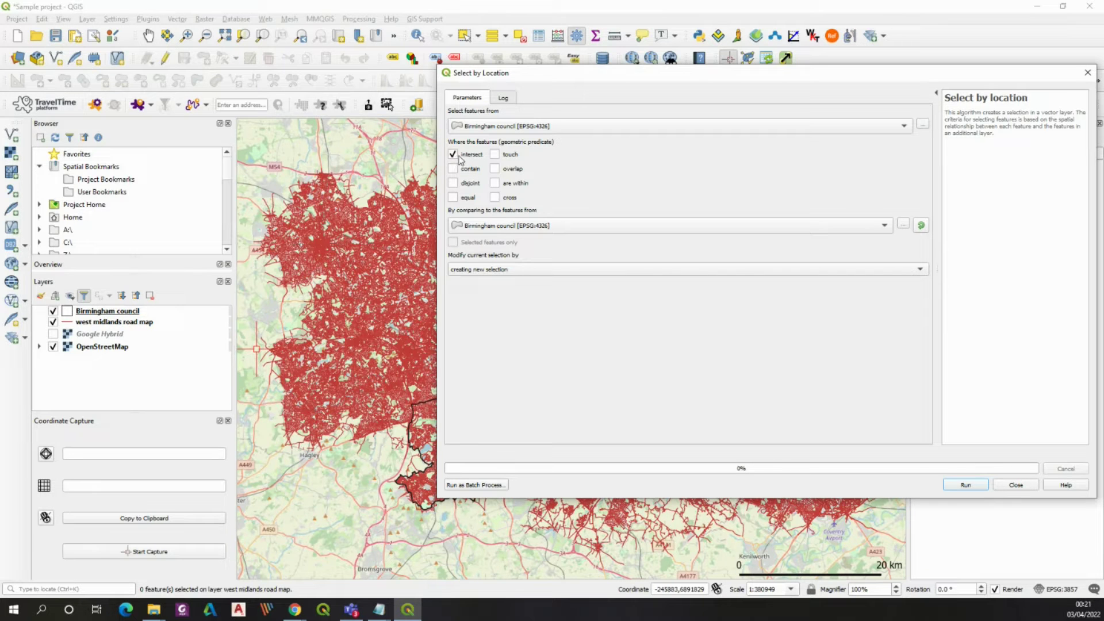
left_click(495, 183)
left_click(540, 129)
left_click(526, 142)
- Compare the settings with the council boundary on the map, run the location selection and close the tool
left_click_drag(529, 74, 802, 95)
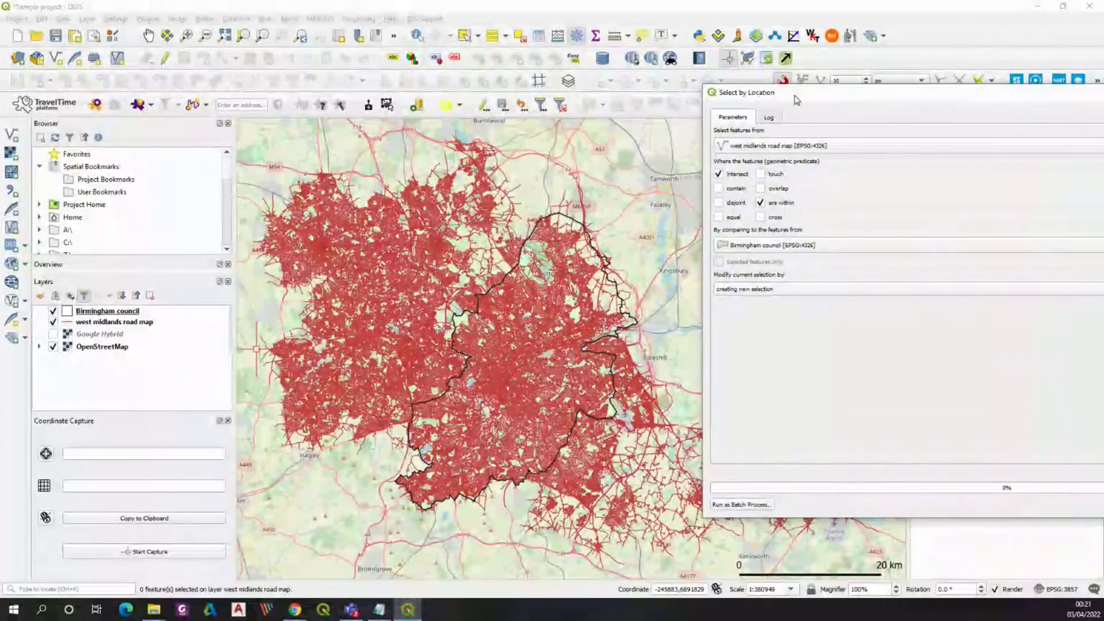
left_click_drag(884, 97, 572, 59)
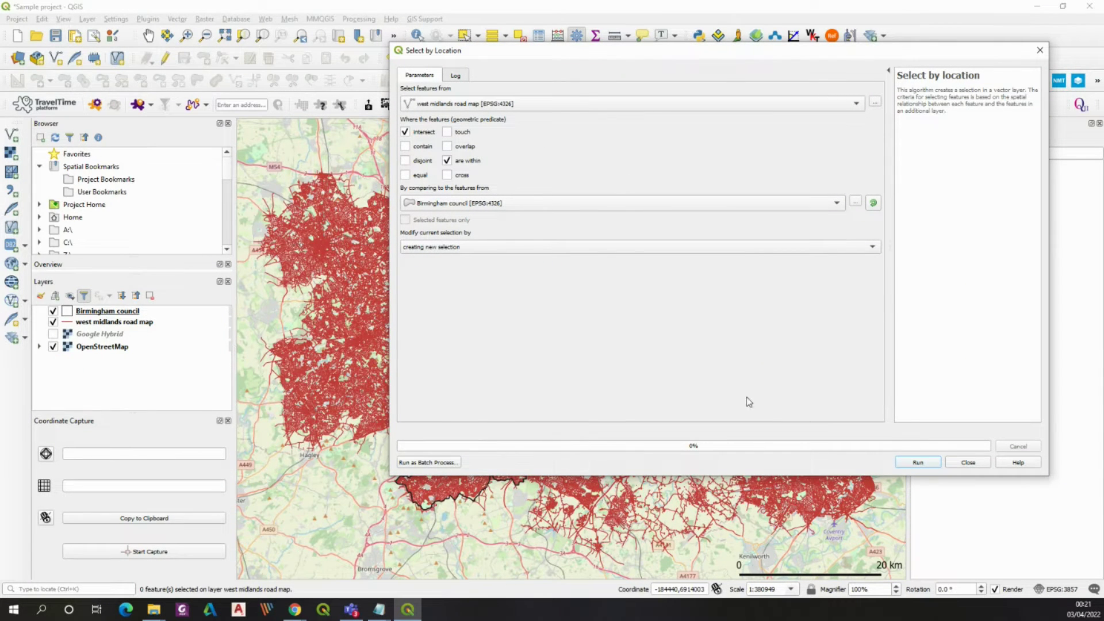
left_click(917, 466)
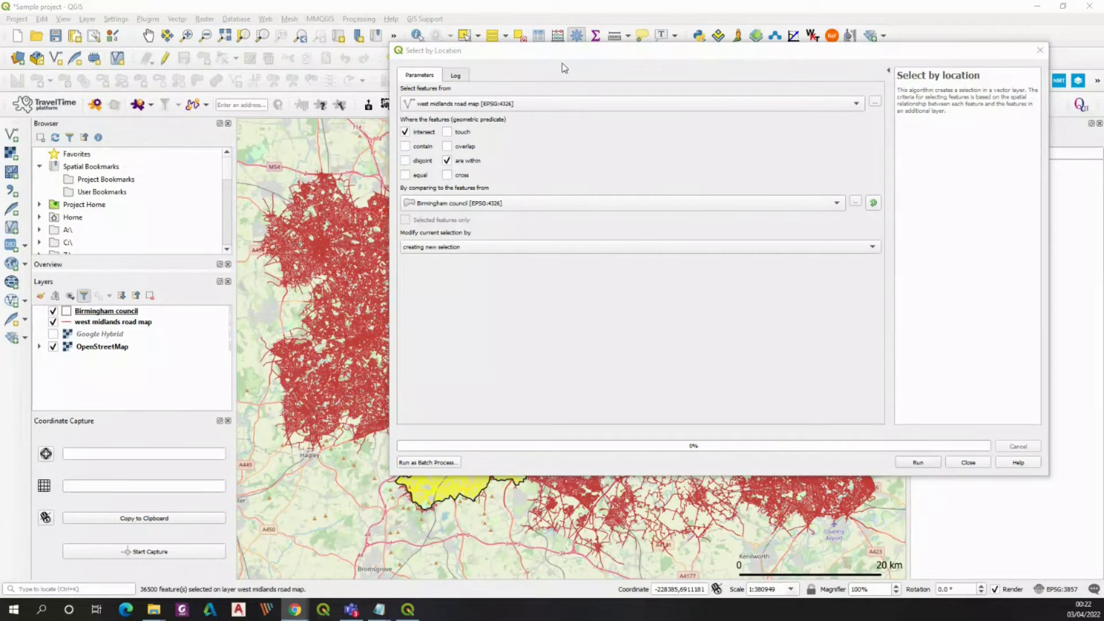
left_click(1038, 53)
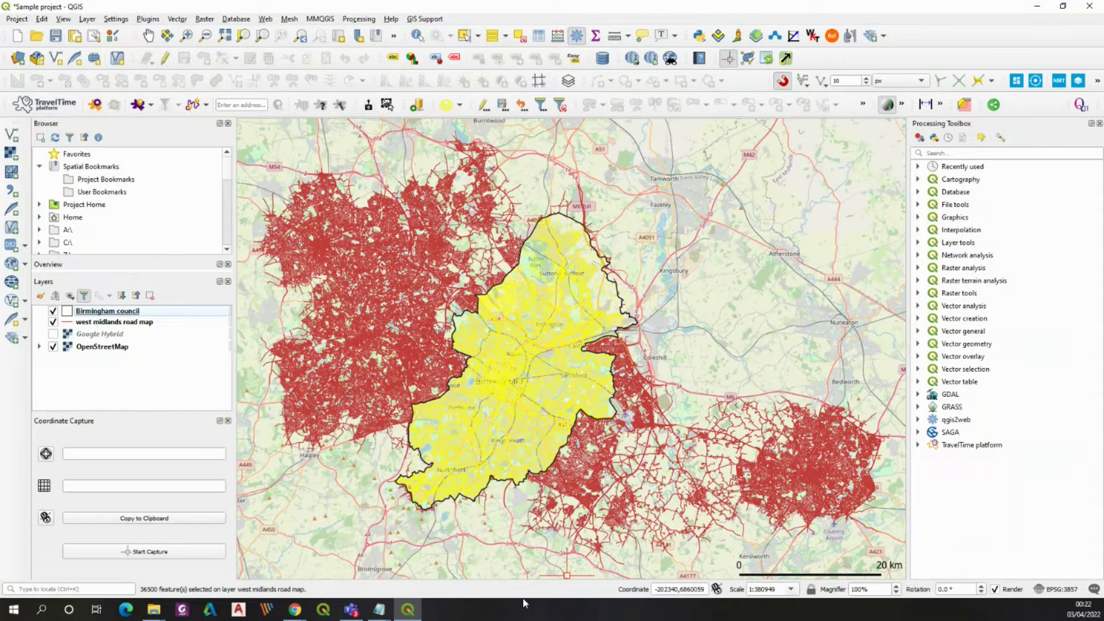
left_click(294, 610)
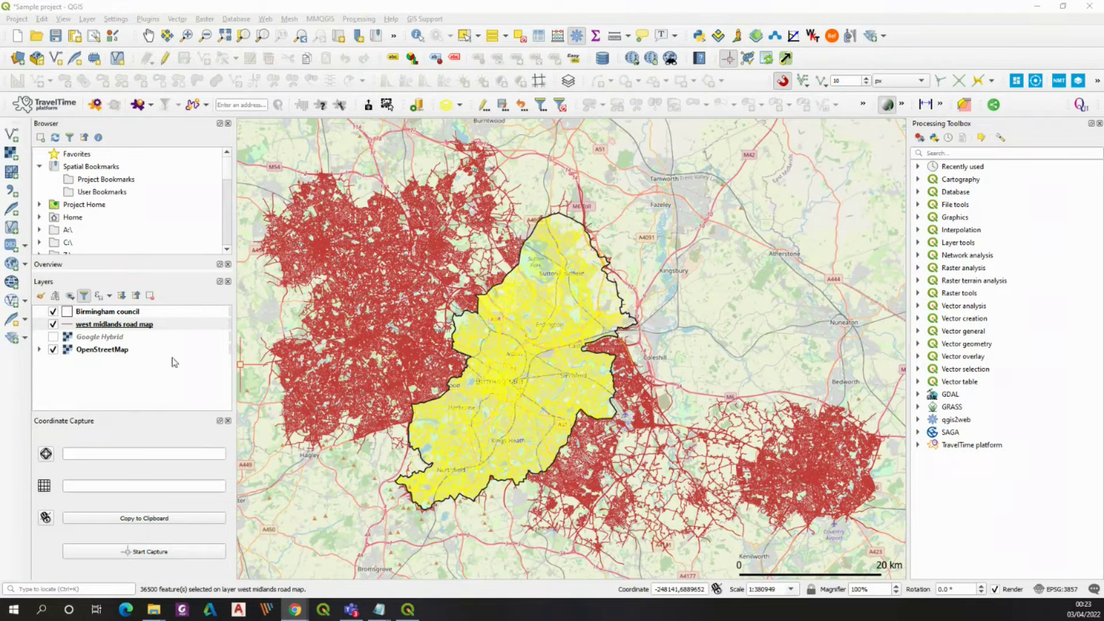
- Export only the selected west midlands road map features to MyFolder as a GeoJSON file named birmingham road map
left_click(138, 326)
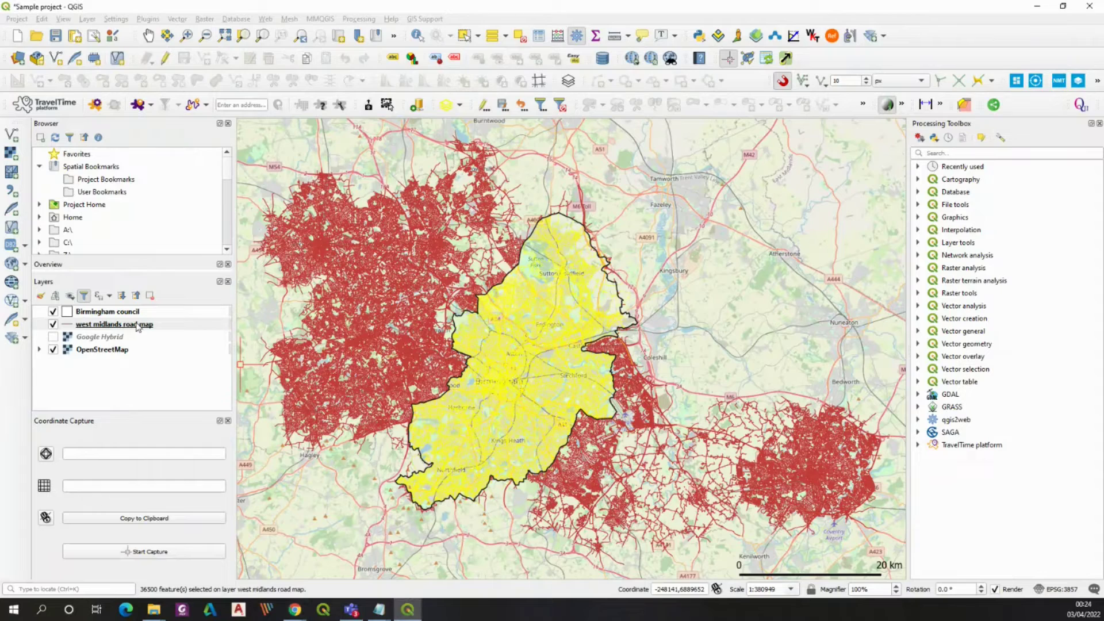
right_click(138, 326)
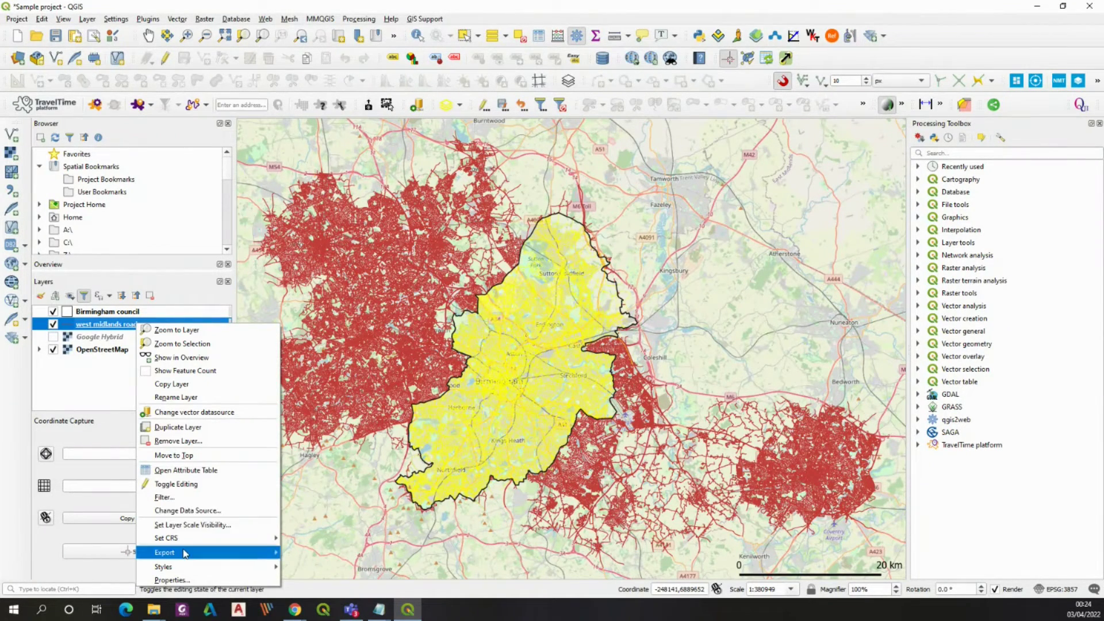
mouse_move(185, 553)
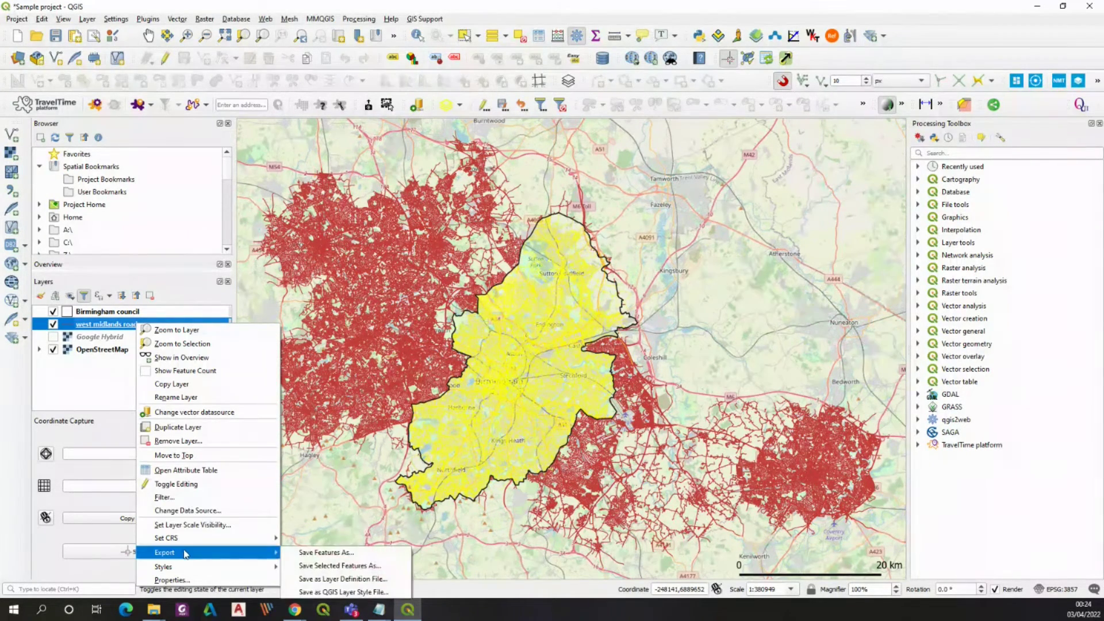
left_click(316, 565)
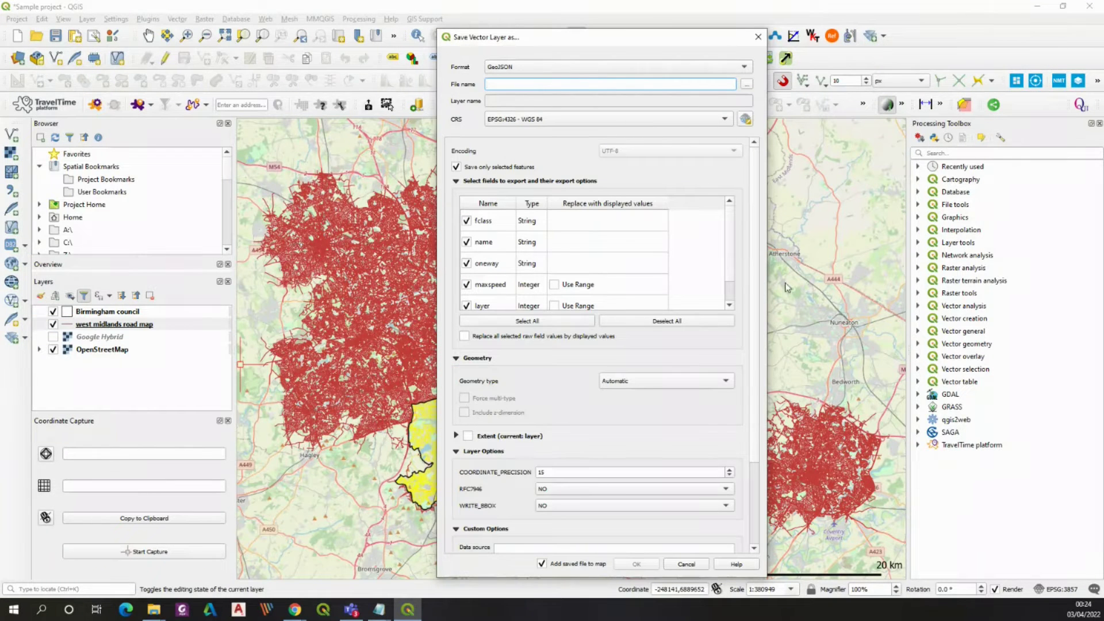
scroll(730, 264, "down", 1)
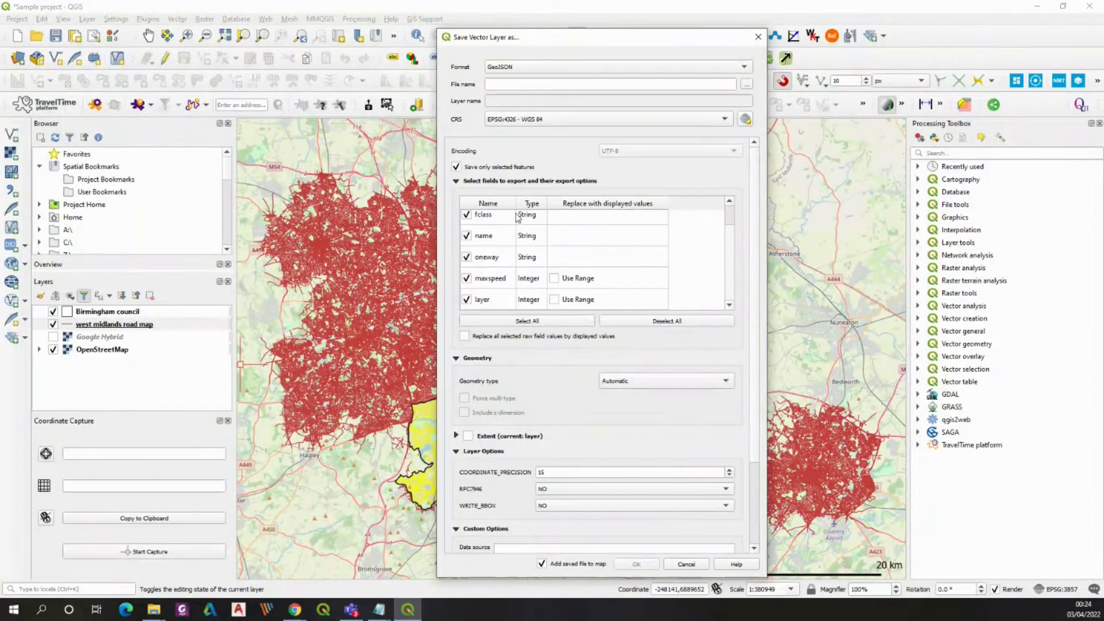
scroll(734, 273, "up", 1)
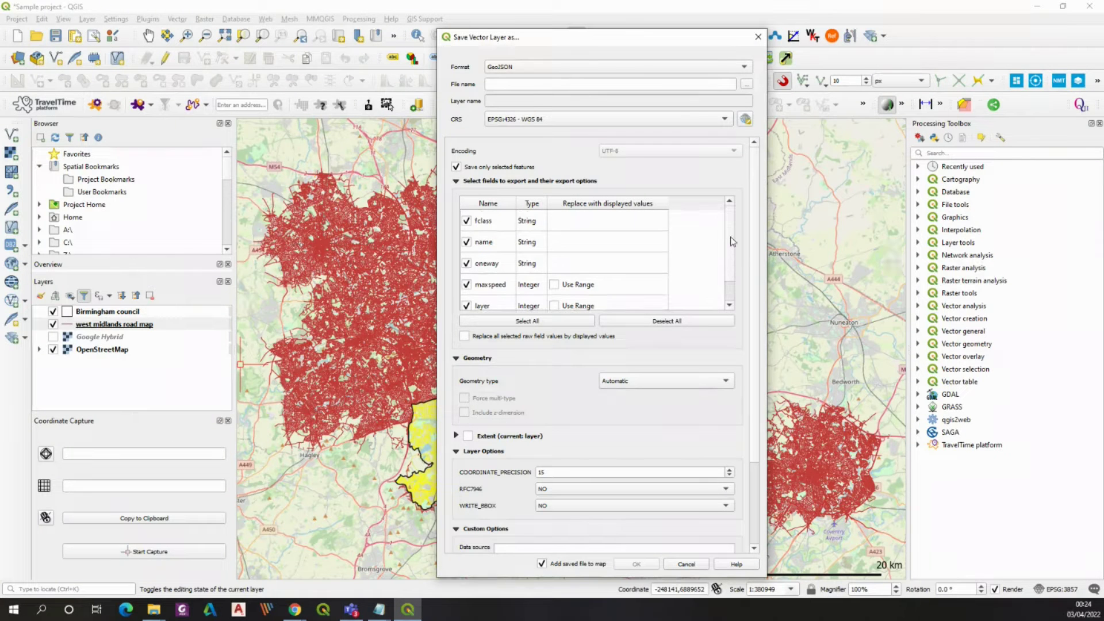
left_click(746, 85)
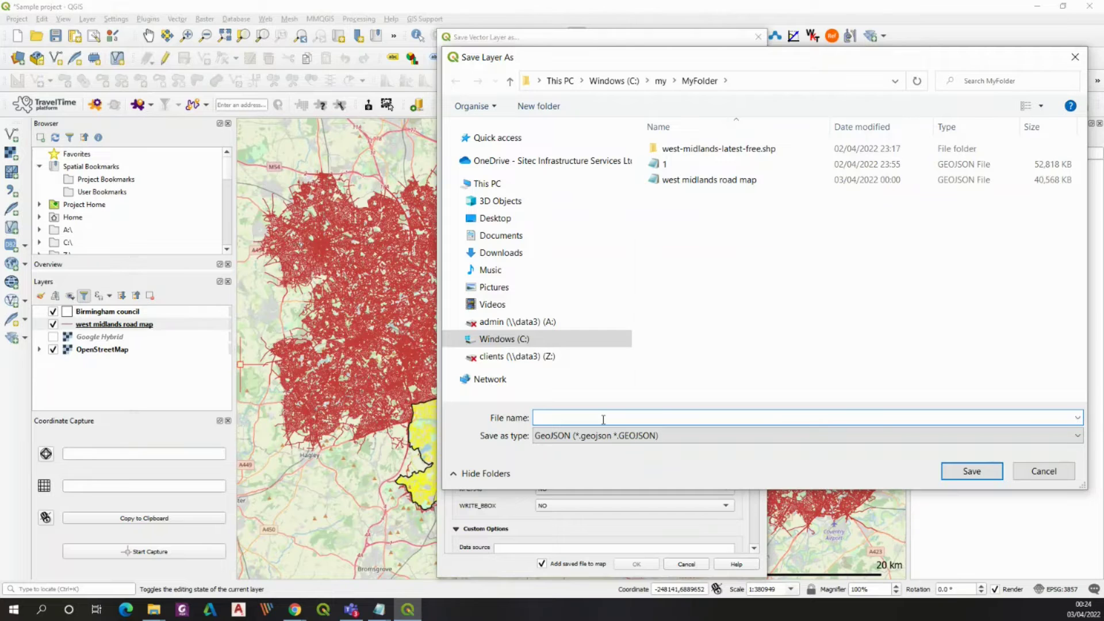
type("birmingham road map")
left_click(972, 471)
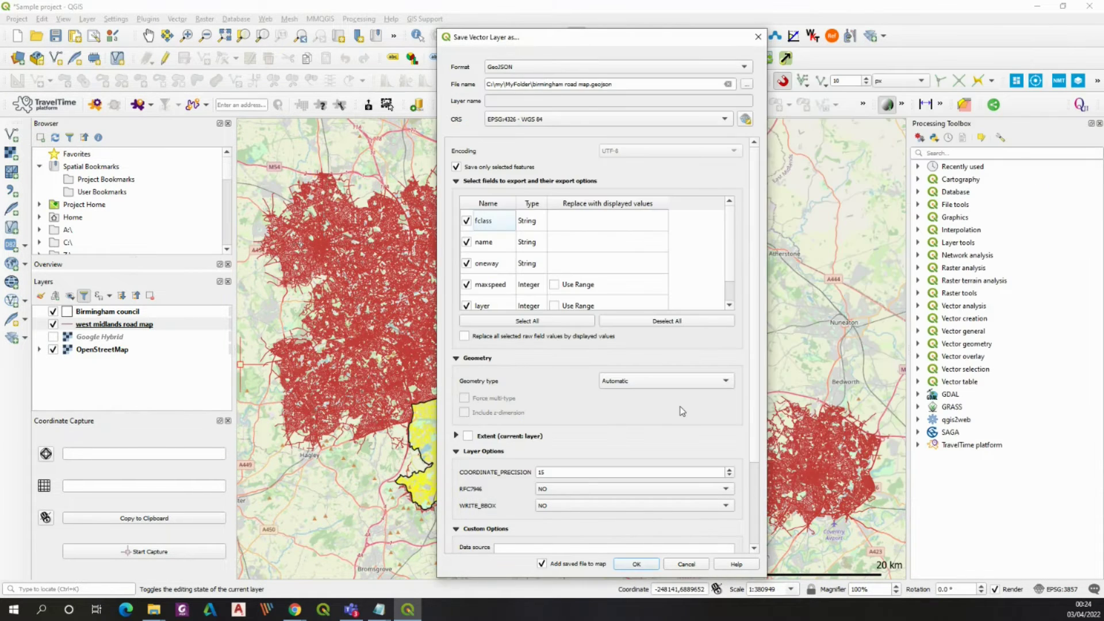
left_click(635, 565)
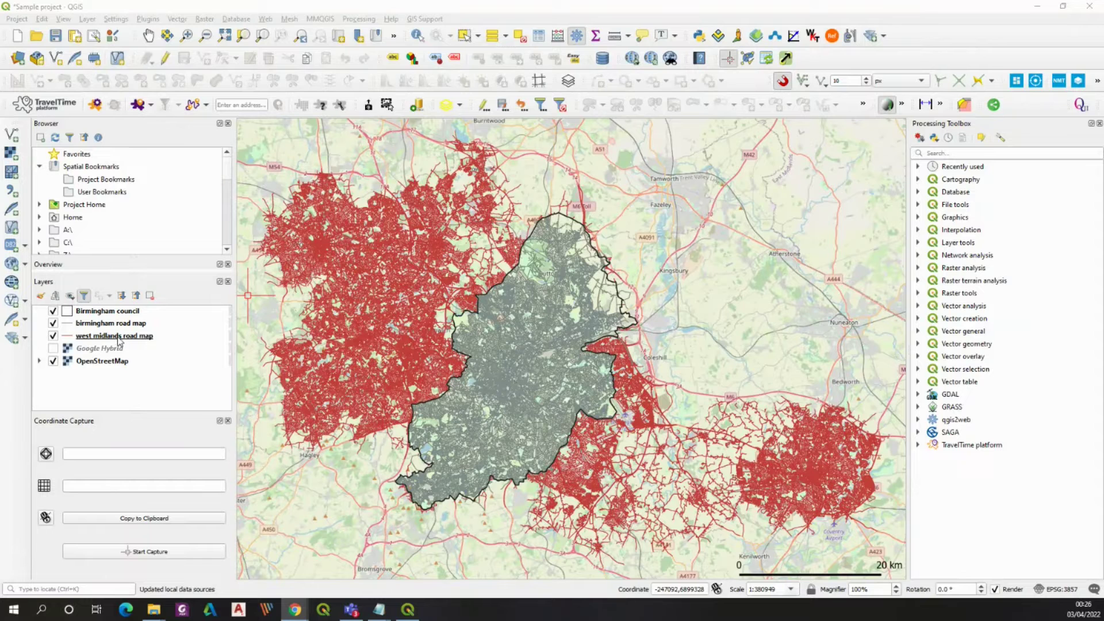
- Remove the west midlands road map layer from the project
key("alt+Tab")
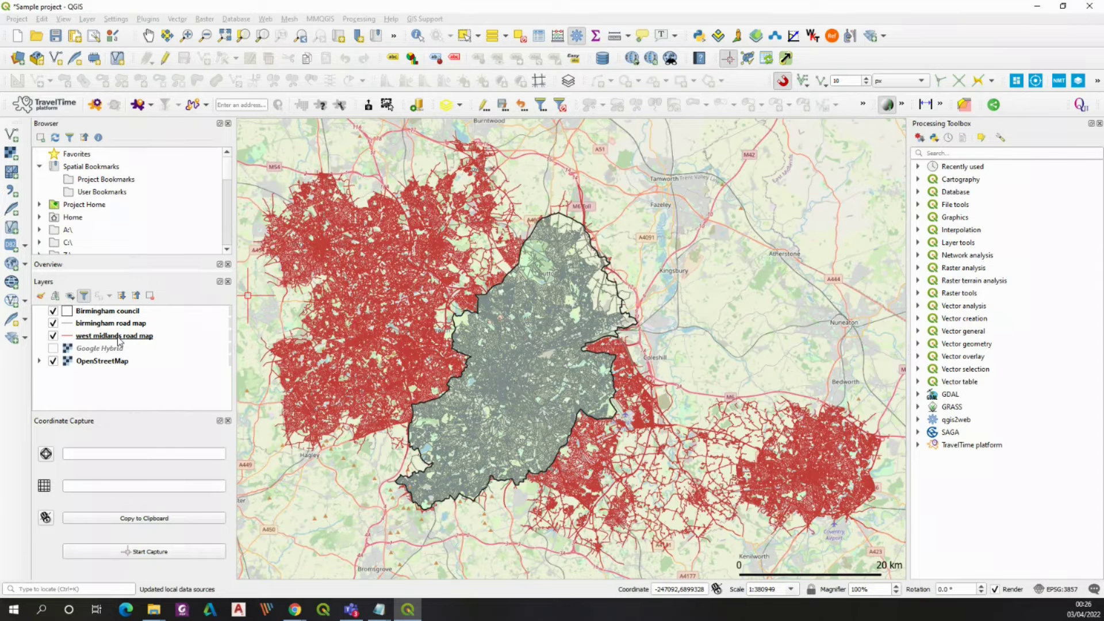
left_click(119, 340)
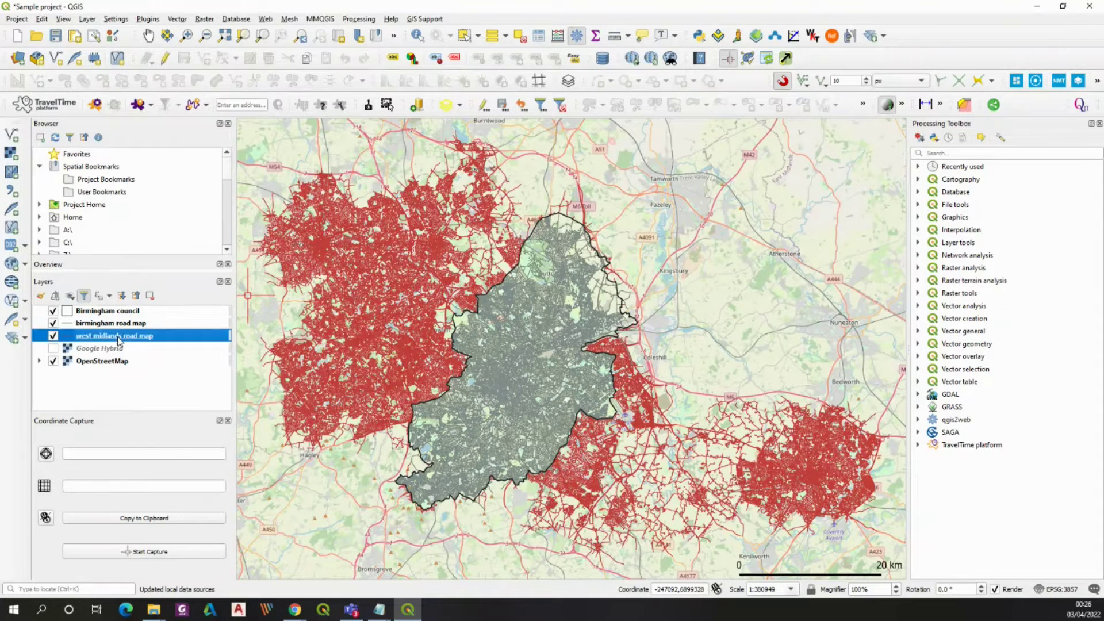
right_click(119, 340)
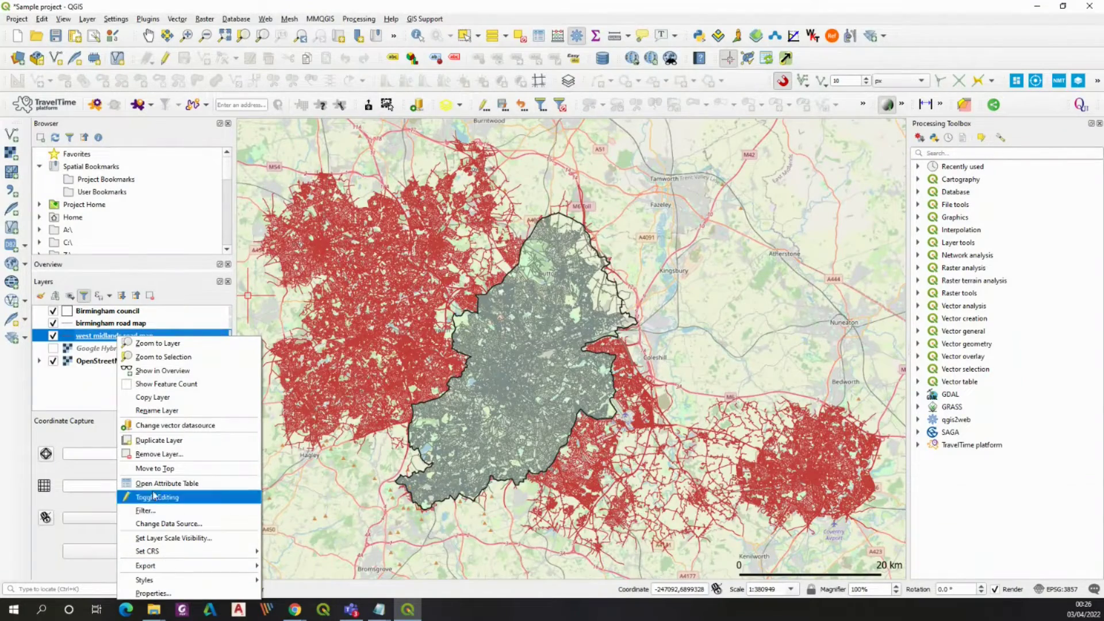
left_click(147, 456)
left_click(536, 319)
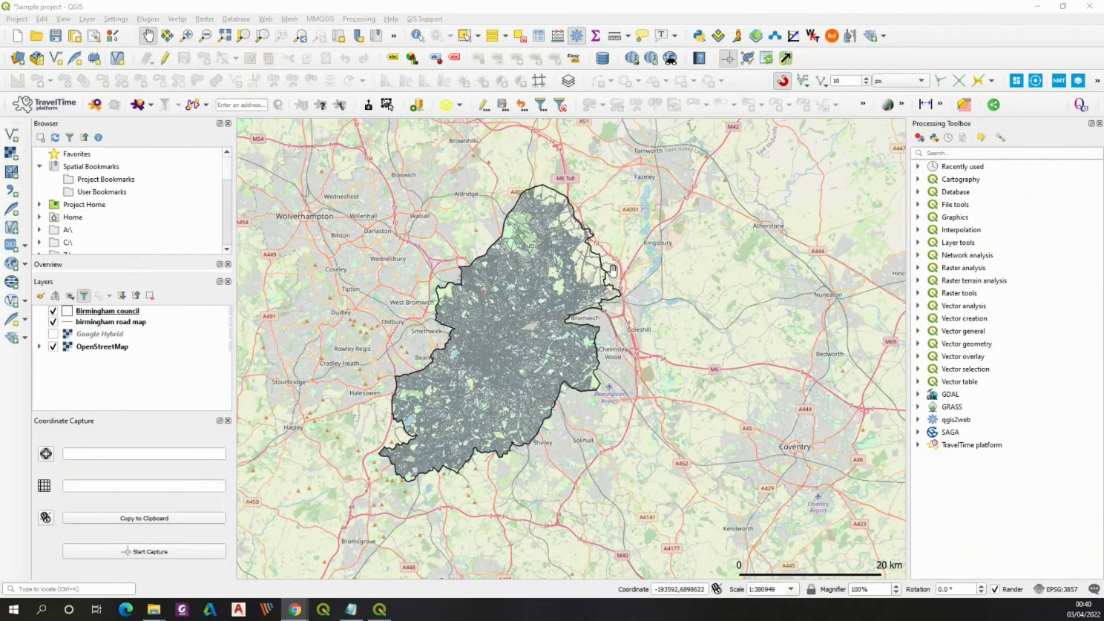
- Set up an Intersection with birmingham road map as the input layer and Birmingham council as the overlay layer
scroll(609, 267, "up", 2)
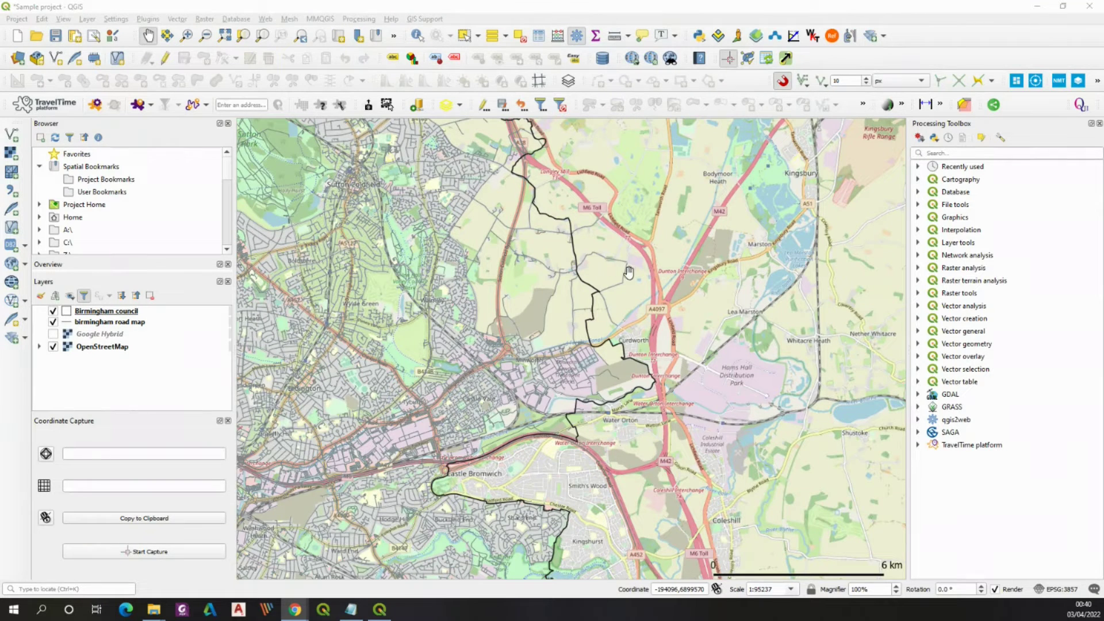
scroll(577, 268, "down", 1)
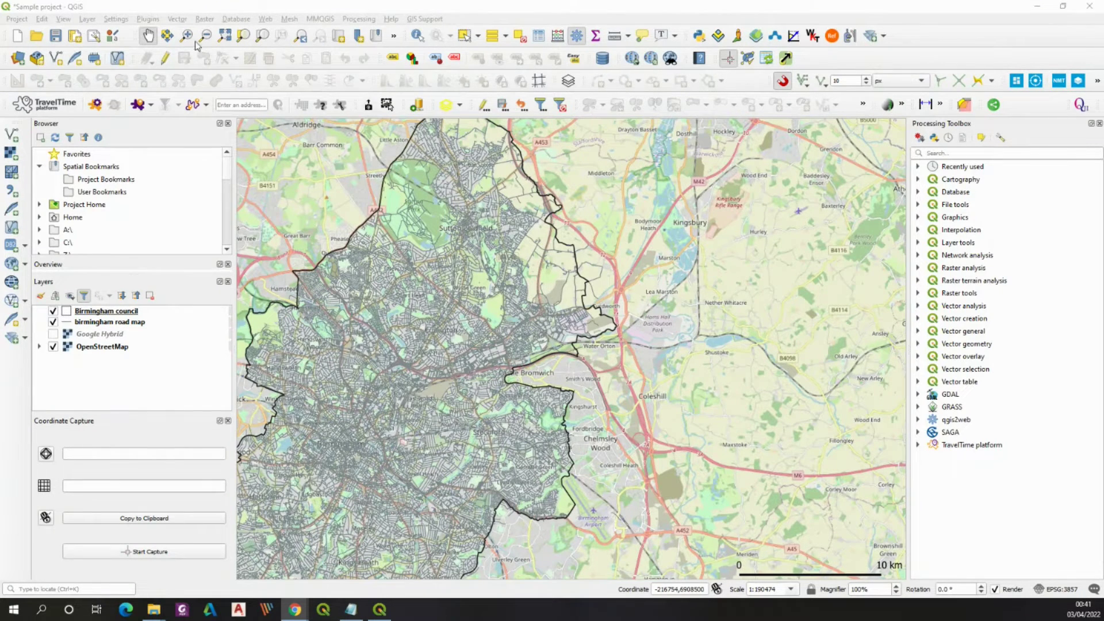
left_click(180, 22)
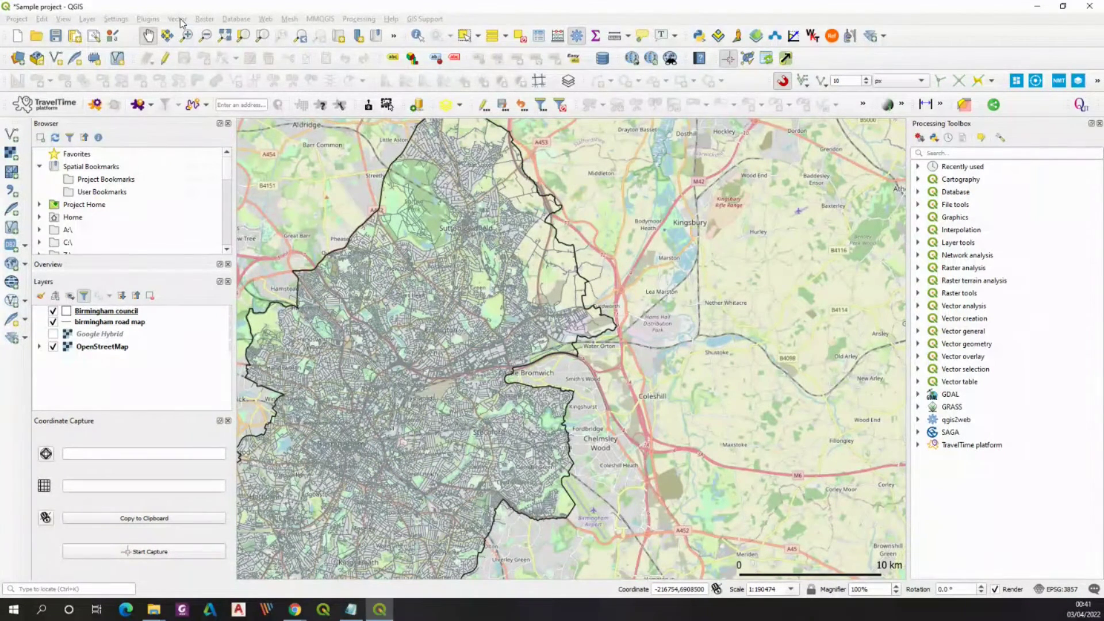
left_click(180, 22)
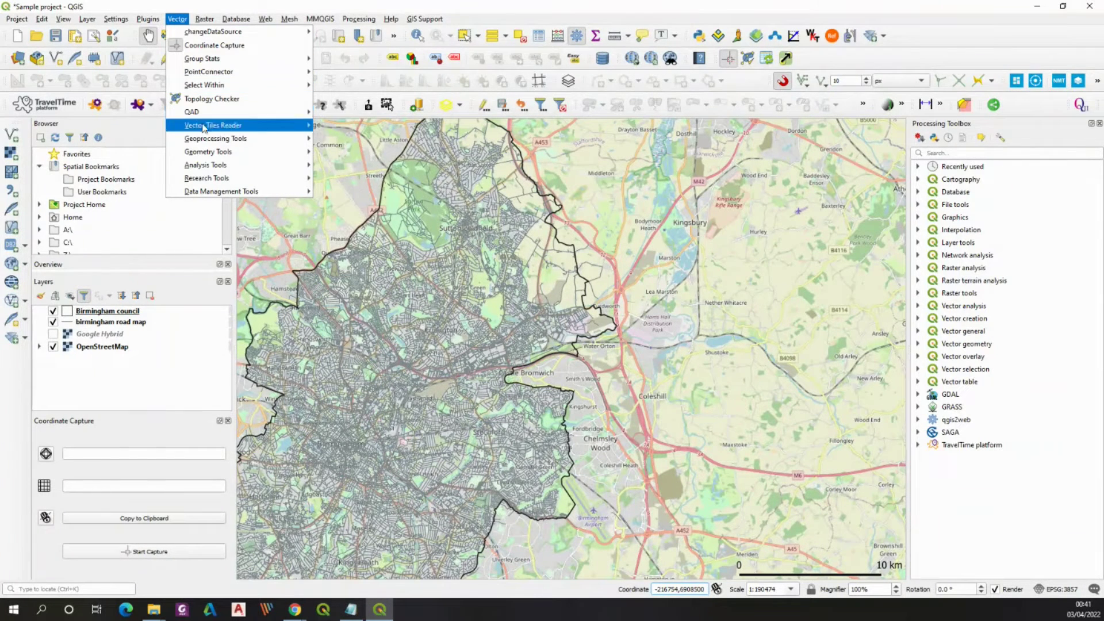
mouse_move(207, 142)
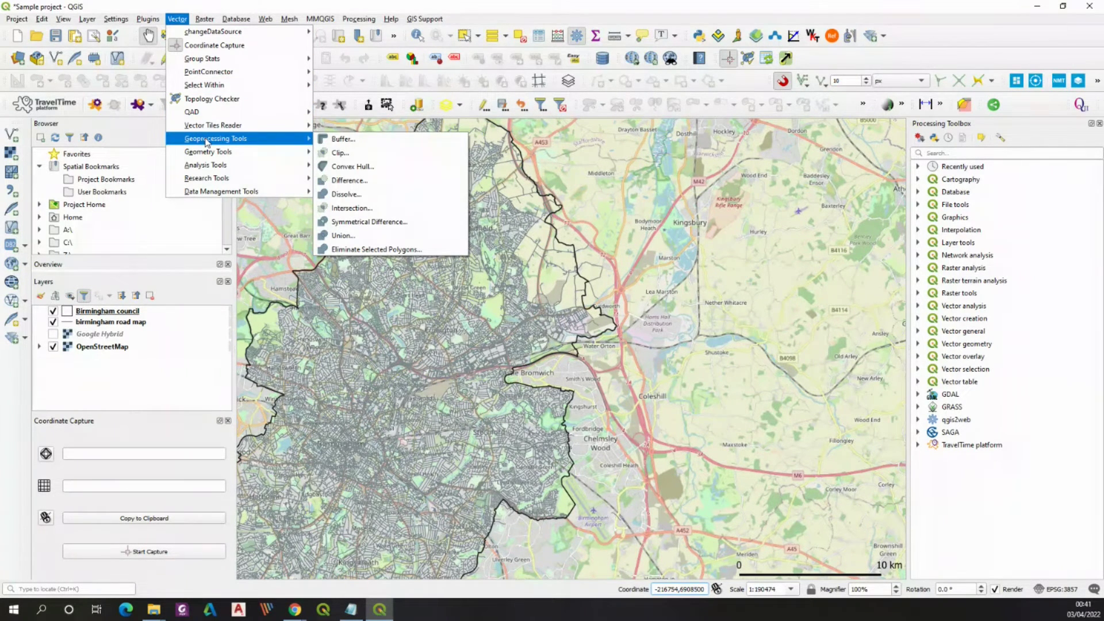
left_click(344, 211)
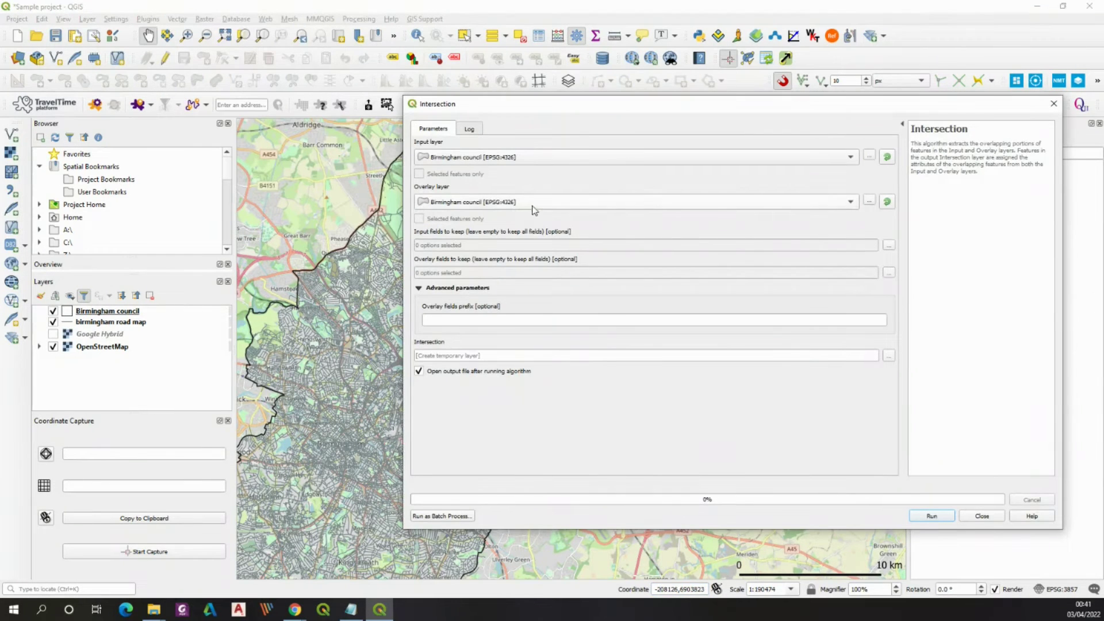
left_click(630, 160)
left_click(551, 170)
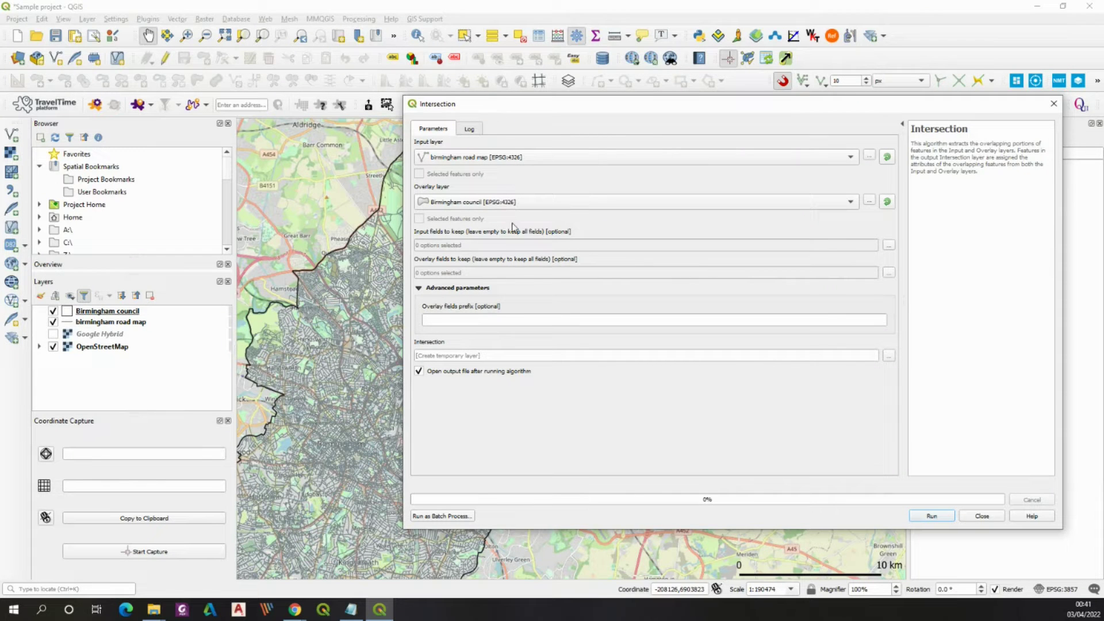
- Keep all input fields (fclass, name, oneway, maxspeed, layer), run the intersection to a temporary layer and close the tool
left_click(888, 245)
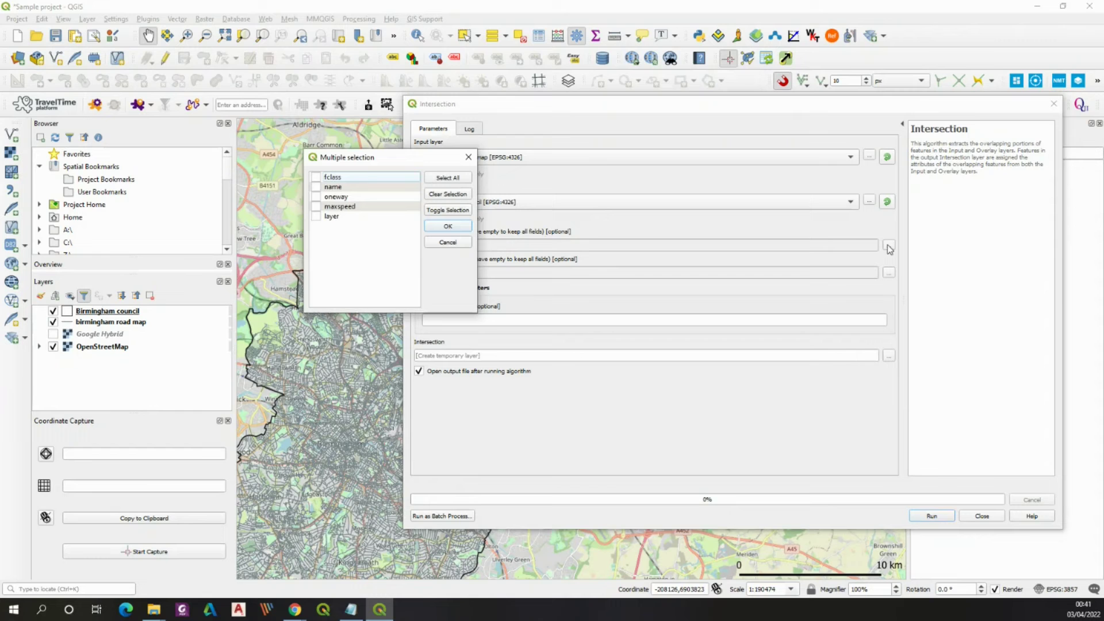
left_click(446, 181)
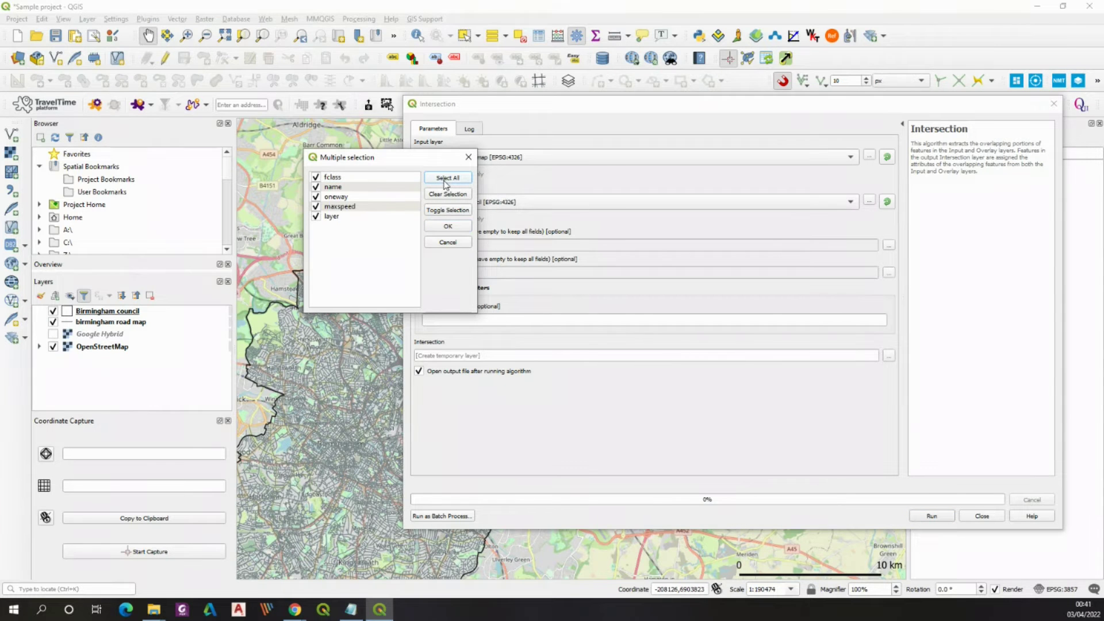
left_click(446, 226)
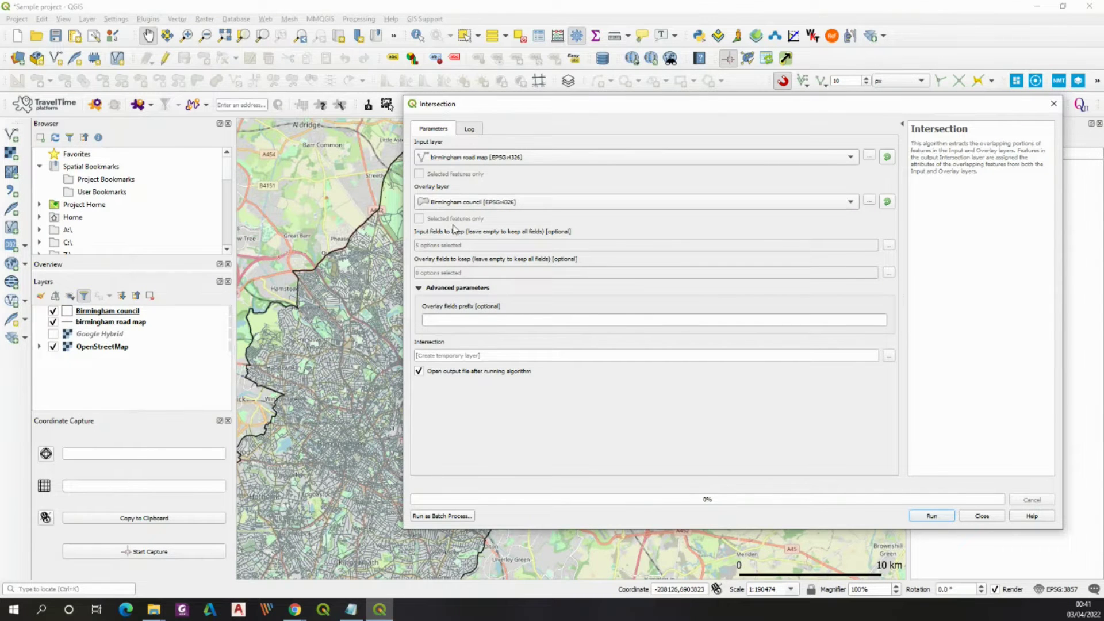
left_click_drag(607, 108, 506, 75)
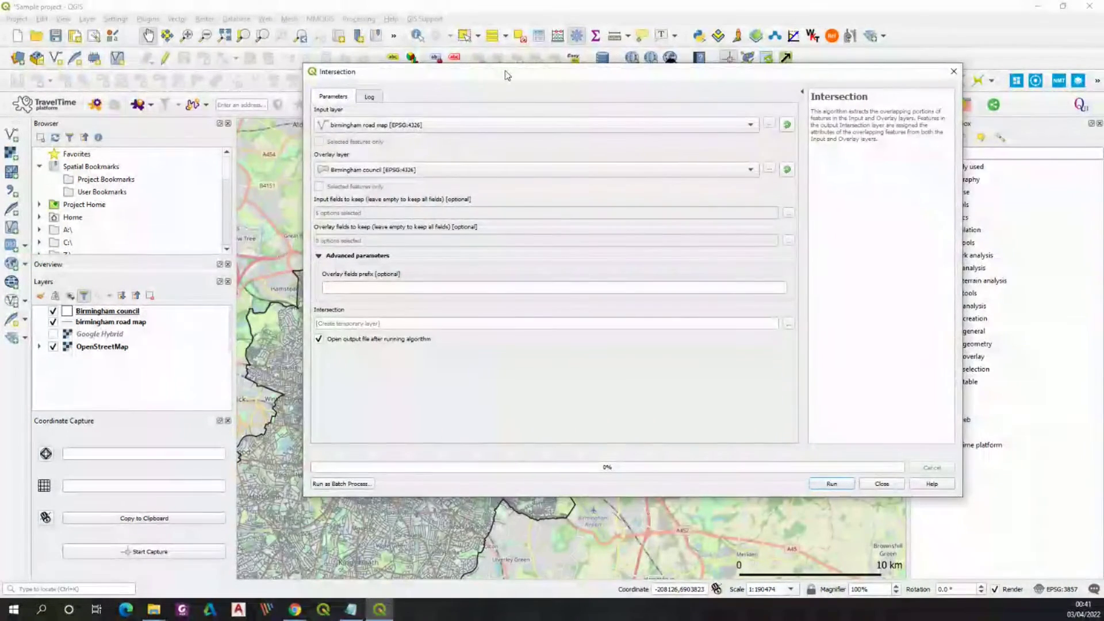
left_click(831, 484)
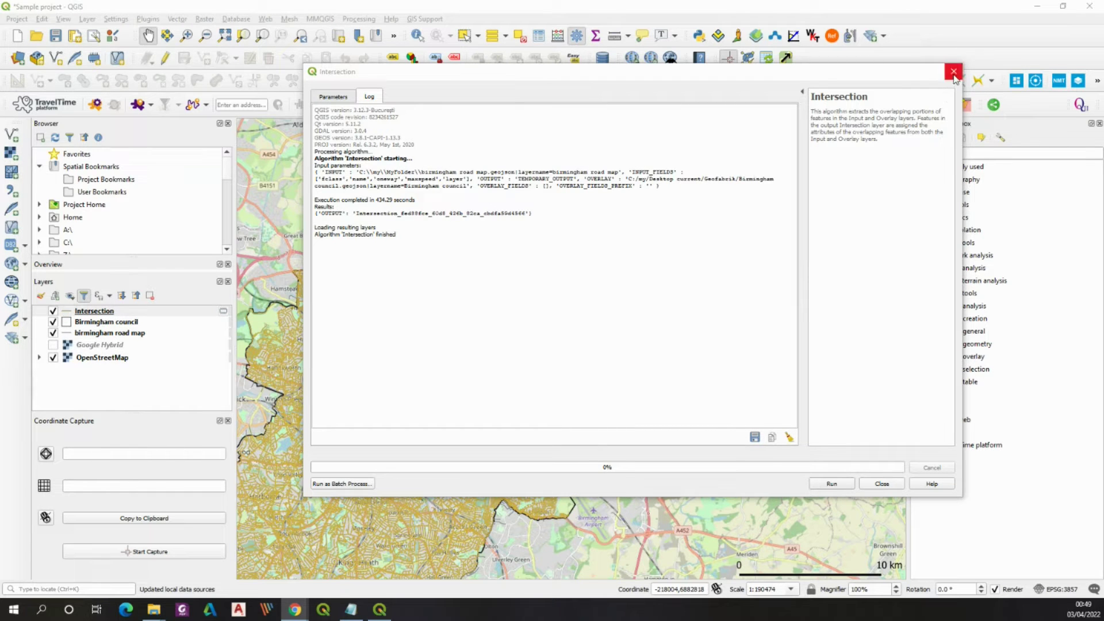
left_click(953, 72)
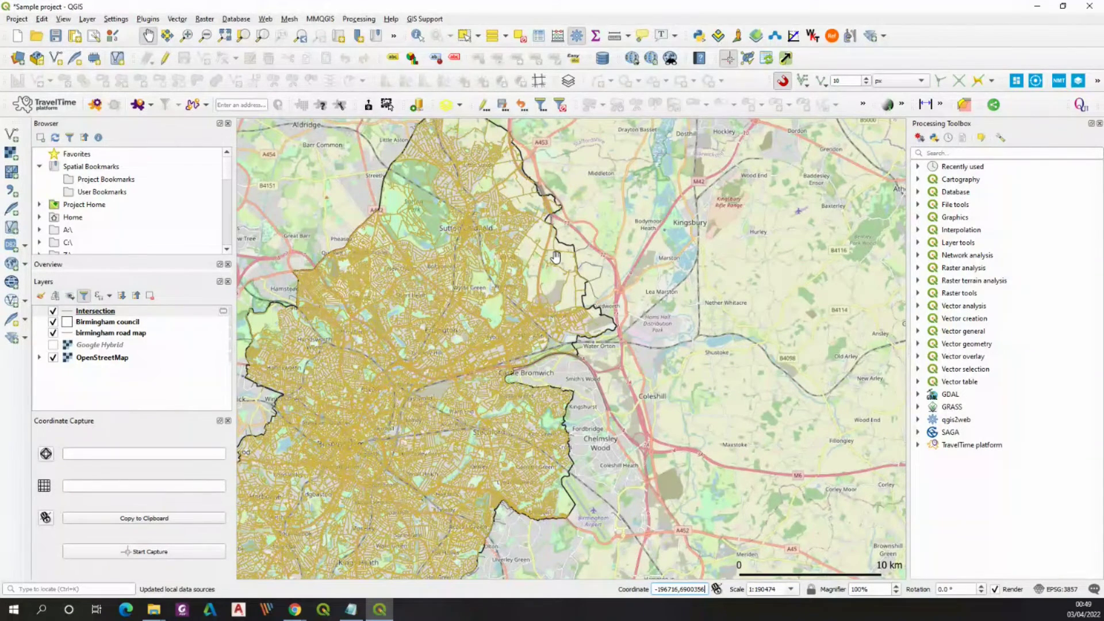
- Hide the OpenStreetMap and birmingham road map layers to inspect the intersected roads against the council boundary, and show both layers again
left_click(53, 358)
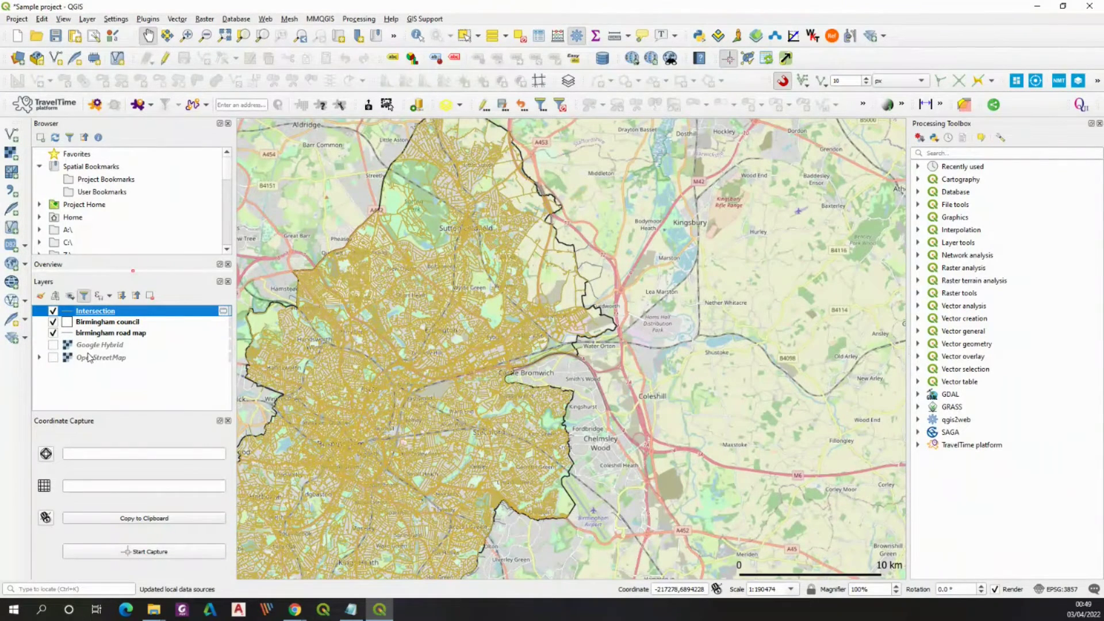
left_click(53, 357)
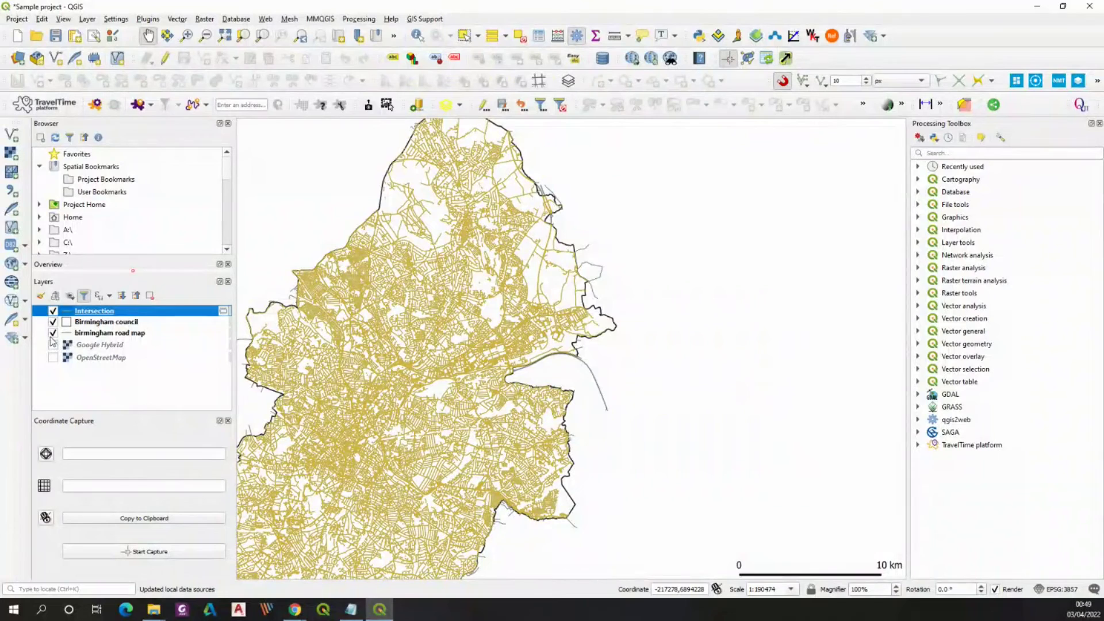
left_click(54, 333)
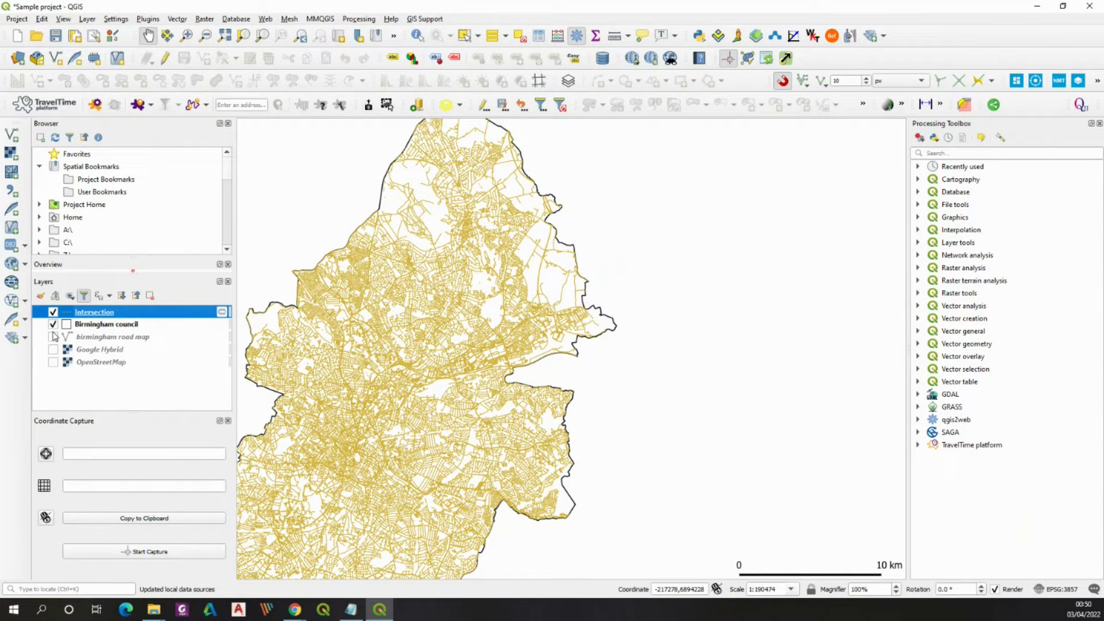
left_click_drag(371, 368, 527, 278)
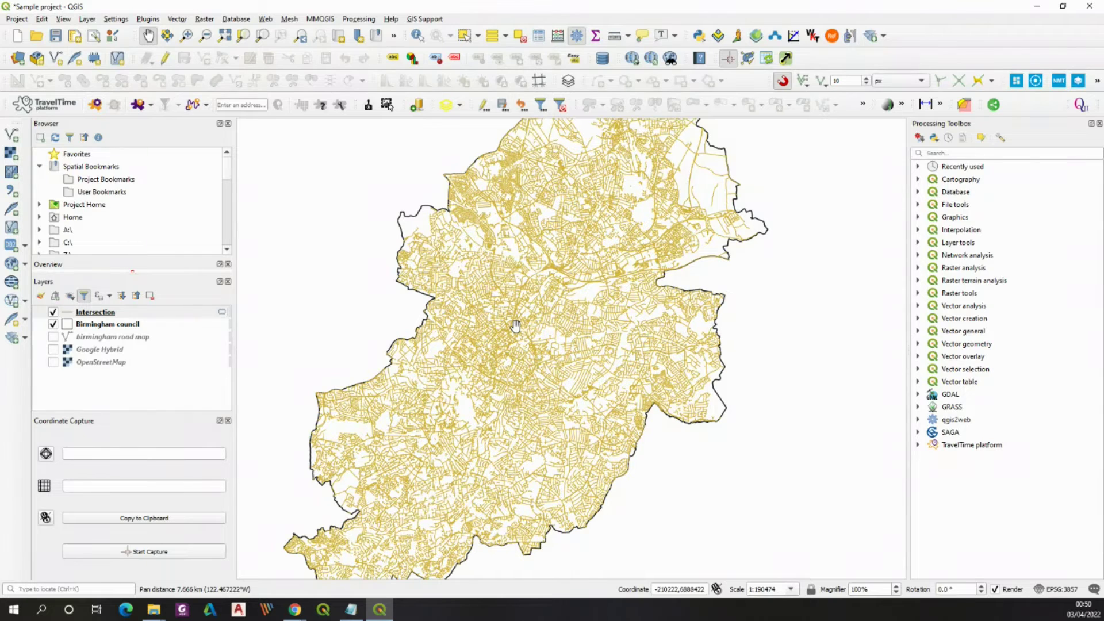
scroll(516, 326, "down", 1)
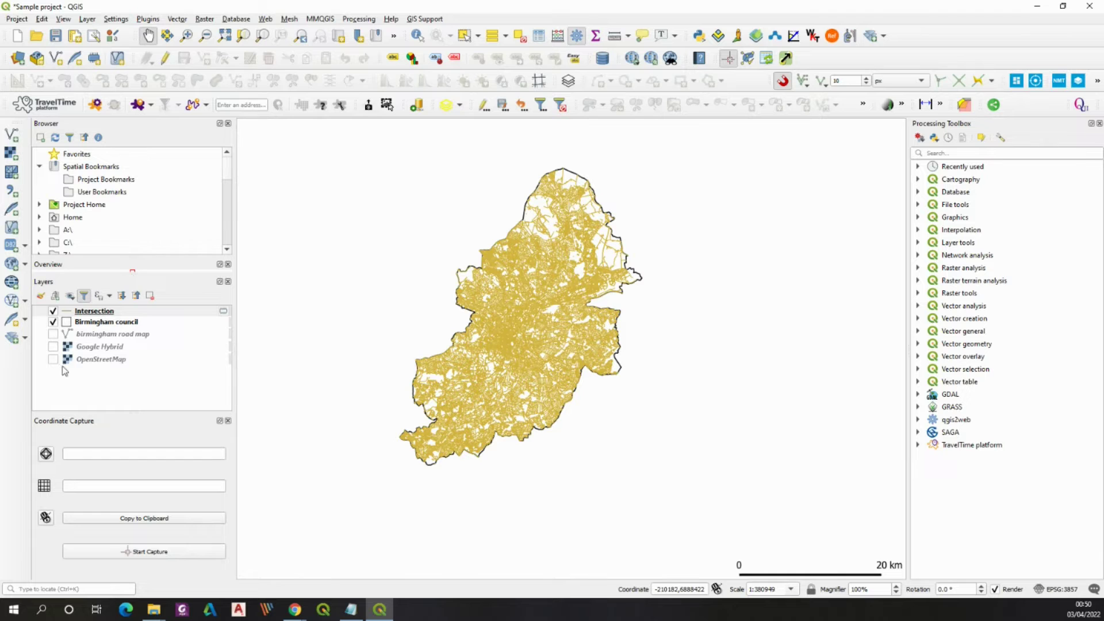
left_click(100, 314)
left_click(52, 359)
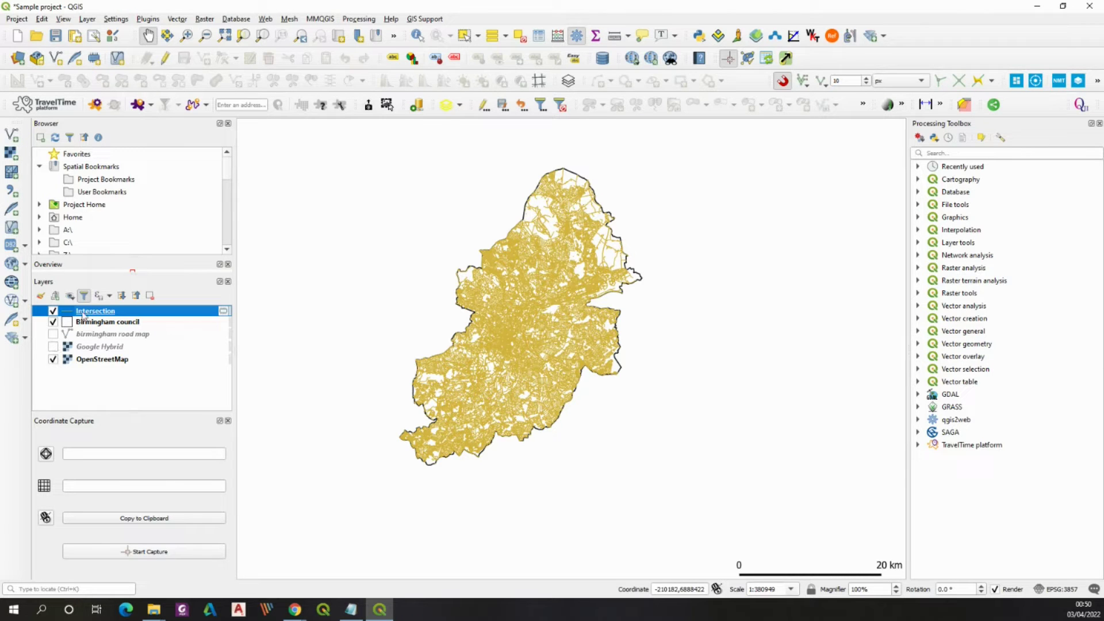
left_click(55, 336)
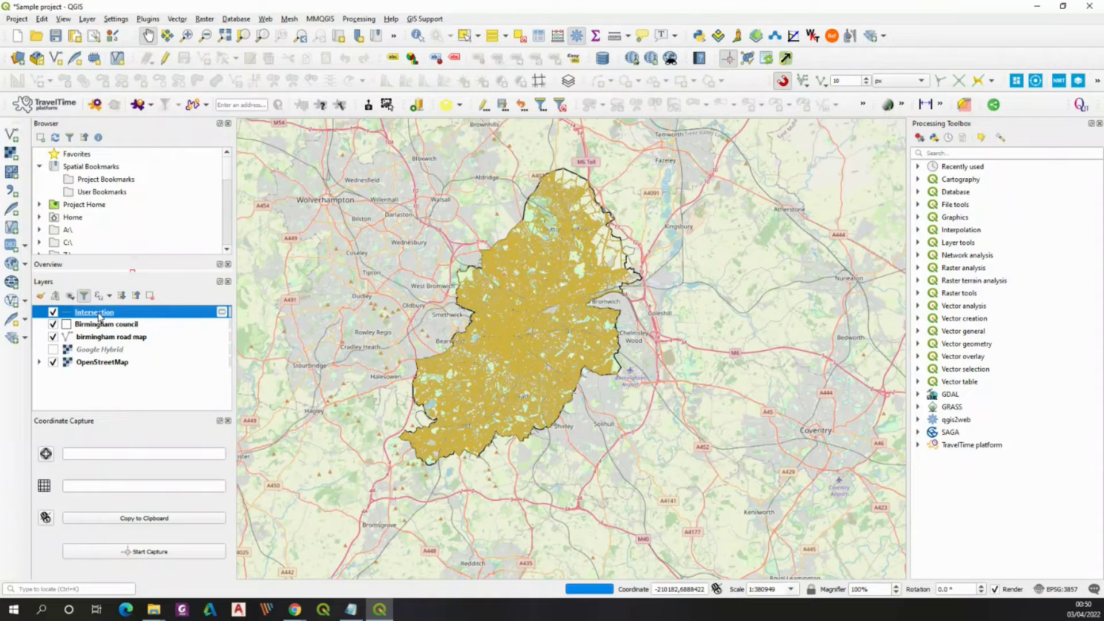
- Start exporting the Intersection layer's features as GeoJSON in EPSG:4326 - WGS 84 and review the list of fields to export
right_click(99, 316)
mouse_move(179, 541)
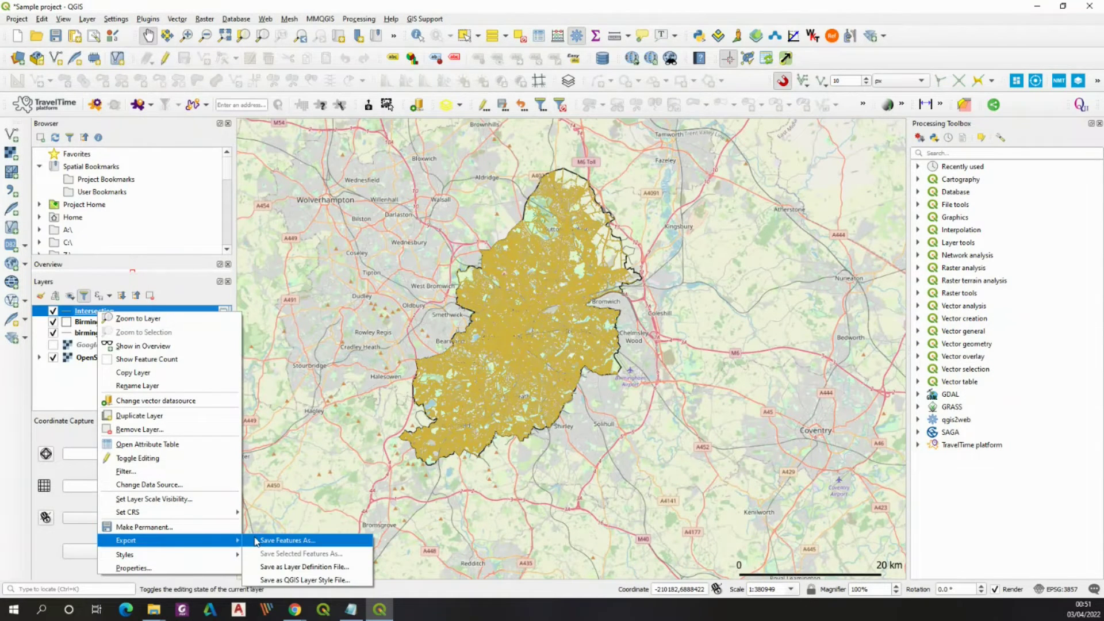
left_click(281, 540)
scroll(732, 230, "down", 3)
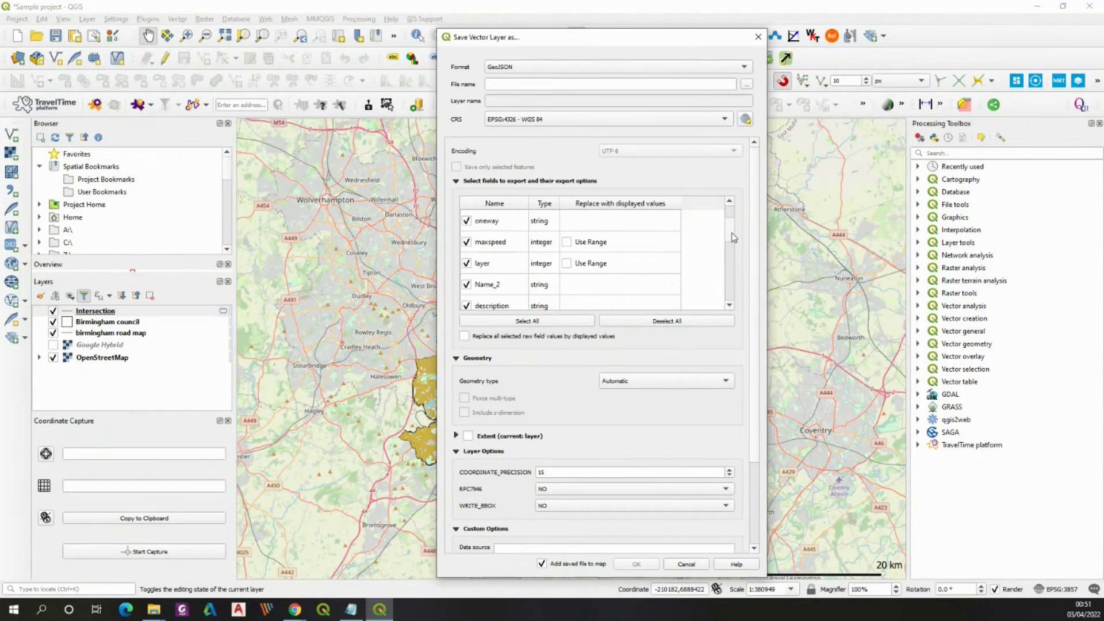
scroll(733, 241, "down", 2)
scroll(730, 235, "up", 5)
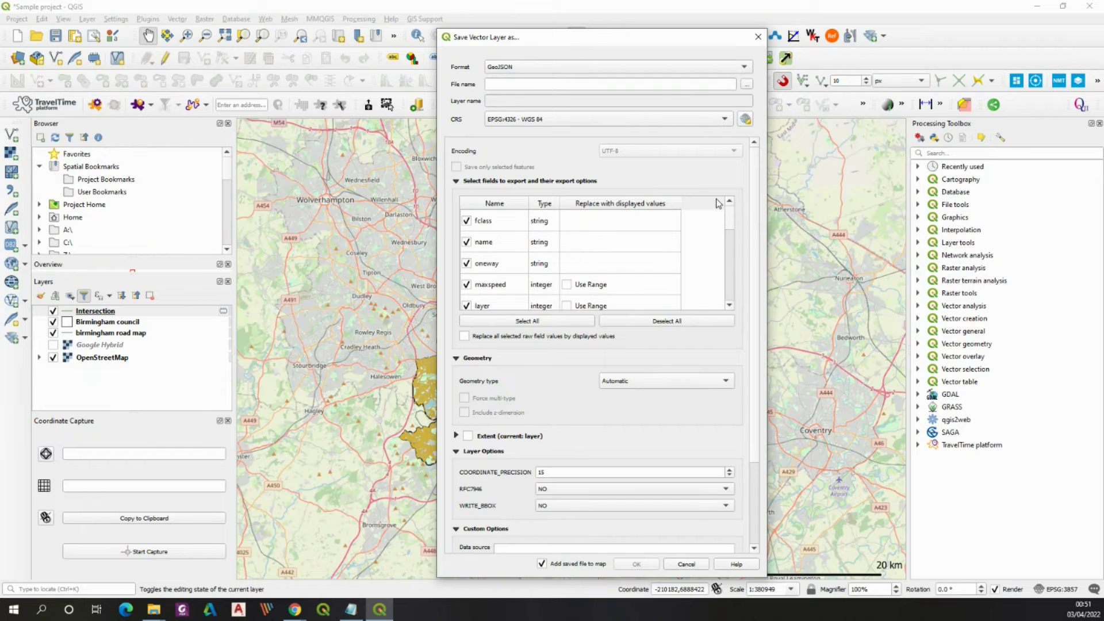
scroll(727, 259, "down", 5)
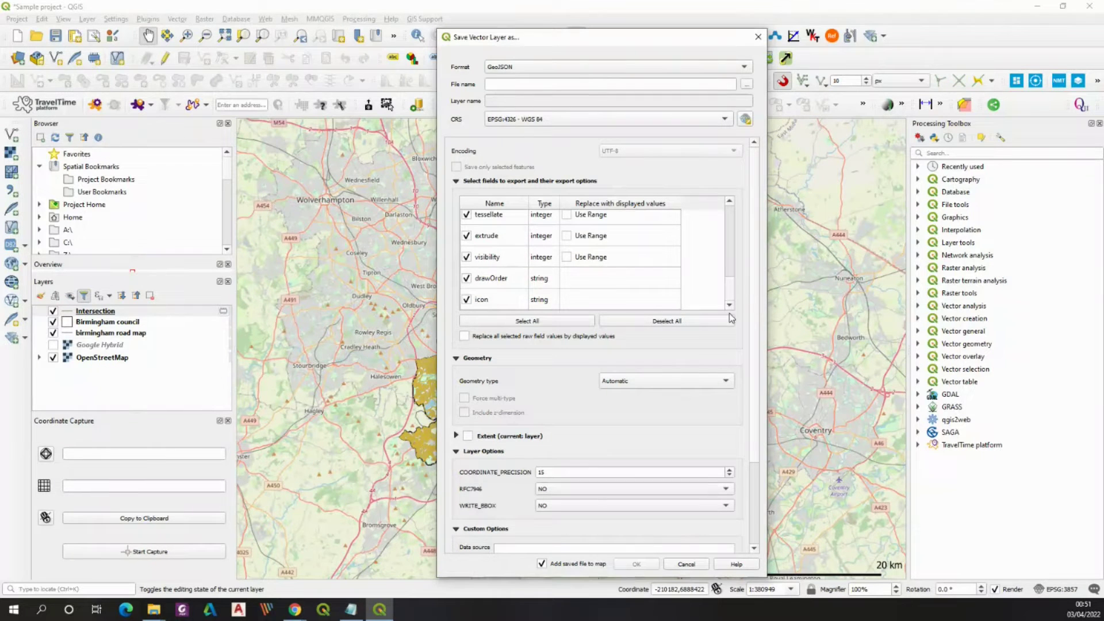
scroll(729, 293, "up", 1)
scroll(729, 281, "down", 1)
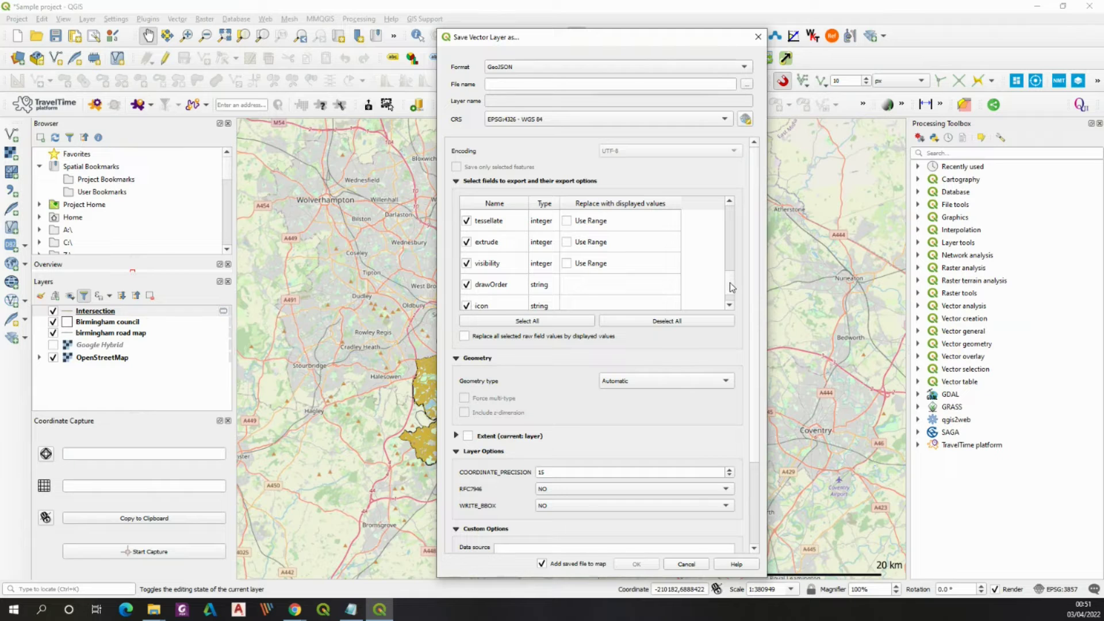
- Exclude the unneeded council fields, including Name_2, timestamp, begin, tessellate, extrude and visibility, from the export
left_click(466, 221)
left_click(467, 242)
left_click(467, 264)
left_click(729, 305)
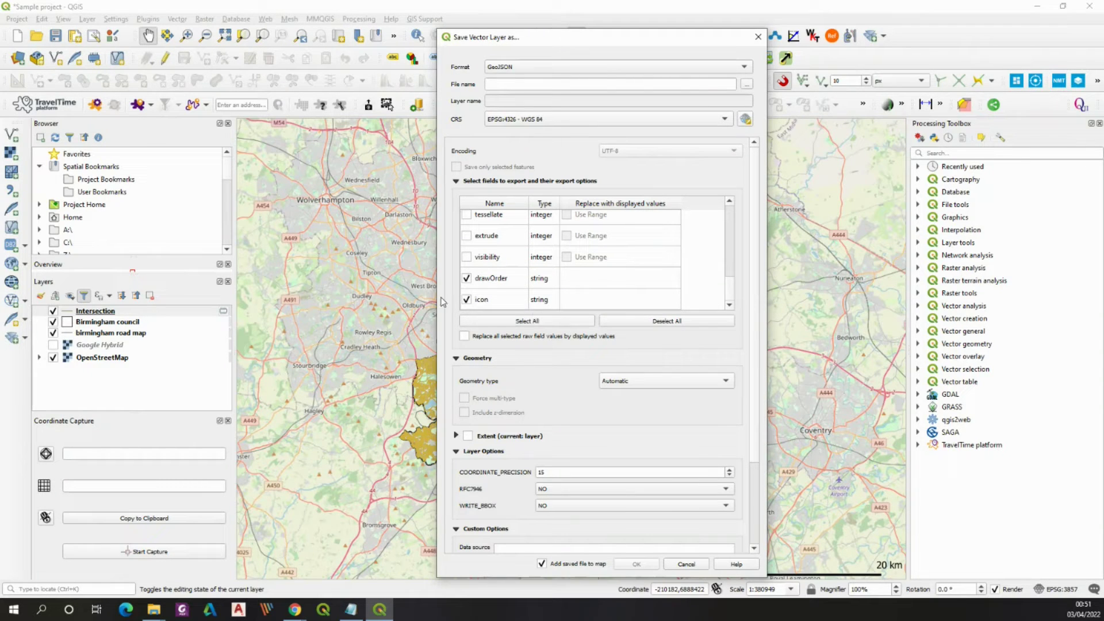
left_click(466, 279)
left_click_drag(730, 292, 731, 245)
left_click(467, 285)
left_click(466, 242)
left_click(467, 263)
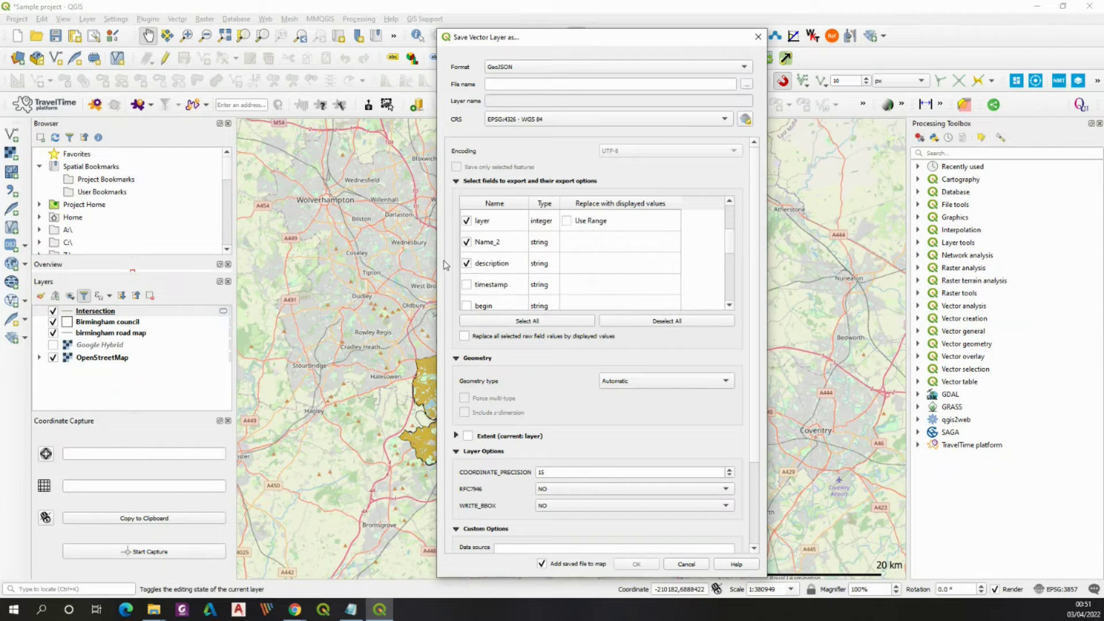
left_click(466, 242)
left_click(466, 263)
left_click_drag(732, 242, 724, 270)
left_click(466, 279)
- Name the export file birmingham speed limit map in C:\my\MyFolder and save the layer, adding it to the map
left_click(746, 84)
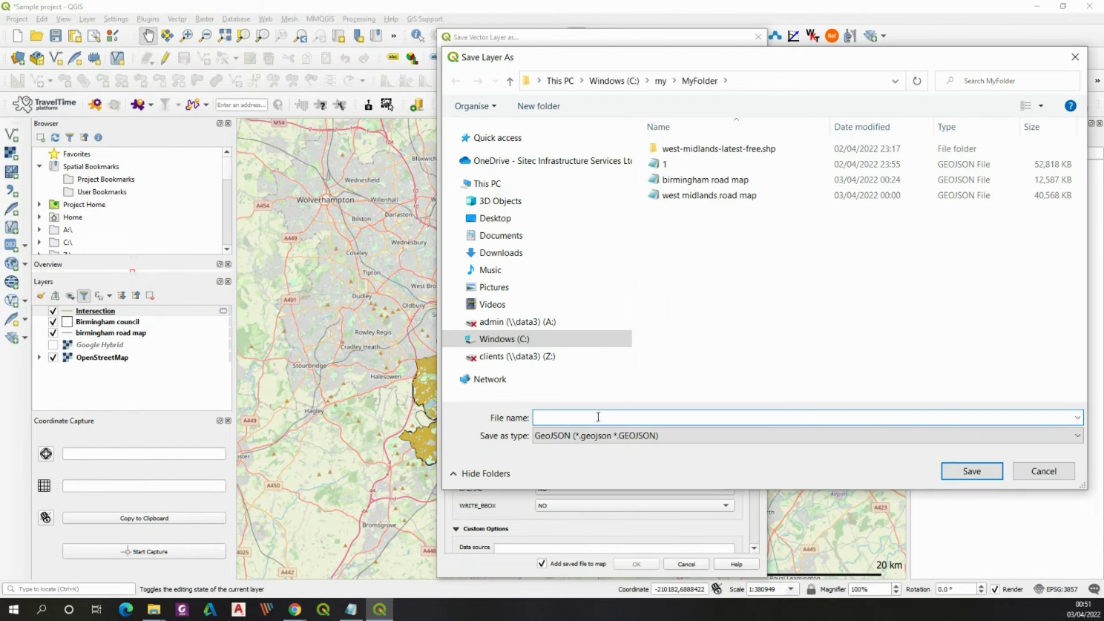
type("birmingham sewe")
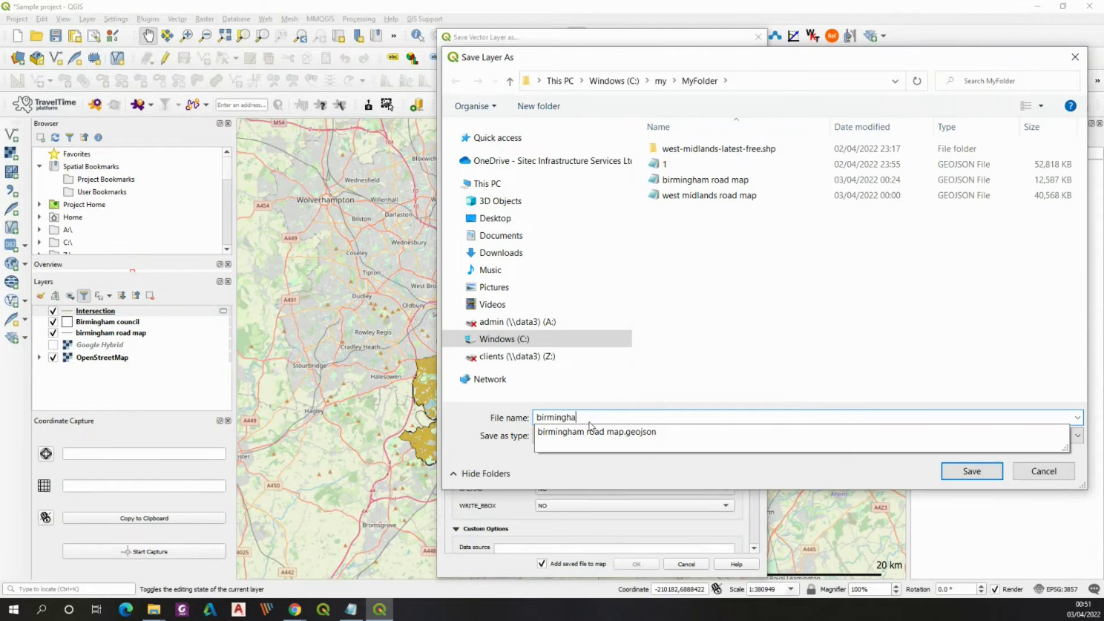
key("BackSpace")
key("BackSpace")
key("BackSpace")
type("peed limit map")
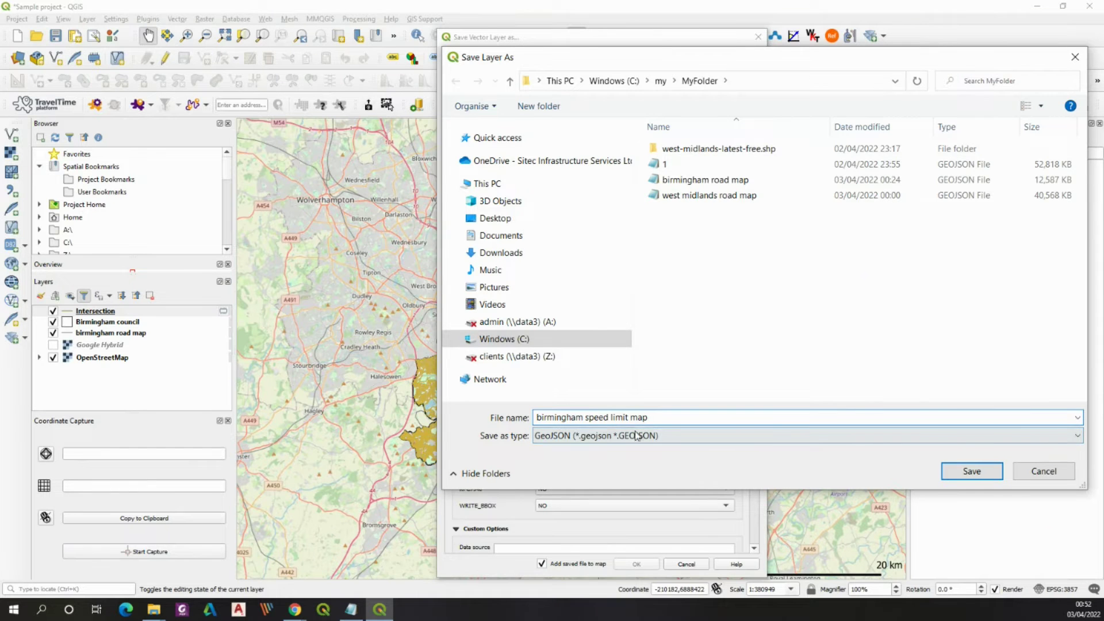
left_click(954, 479)
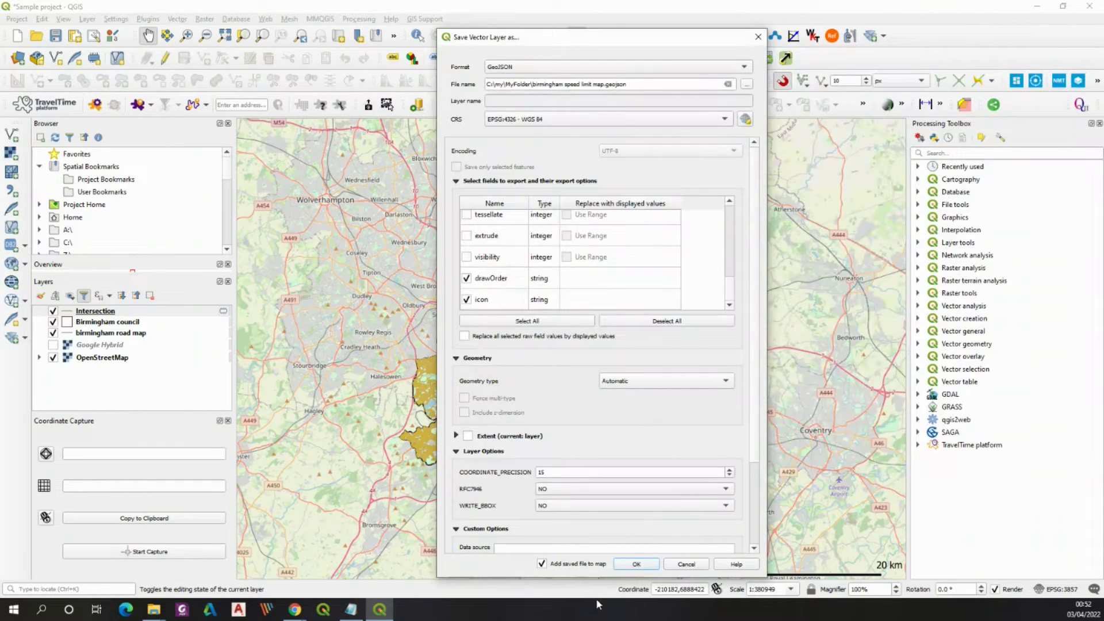
left_click(636, 562)
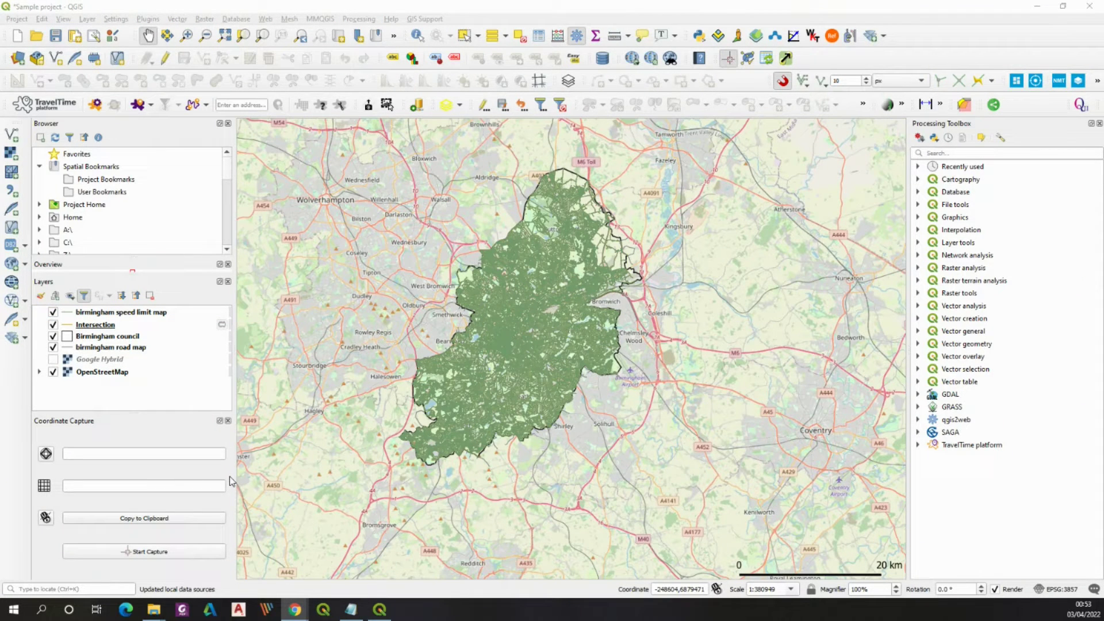
- Remove the temporary Intersection layer from the project
left_click(94, 326)
right_click(93, 326)
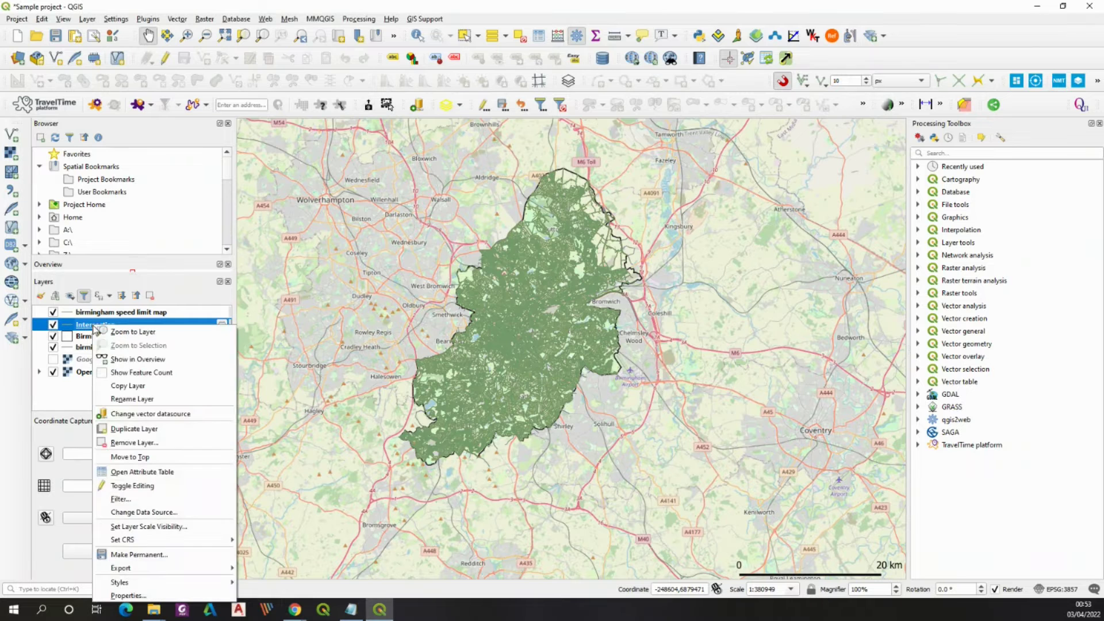
left_click(127, 443)
left_click(546, 320)
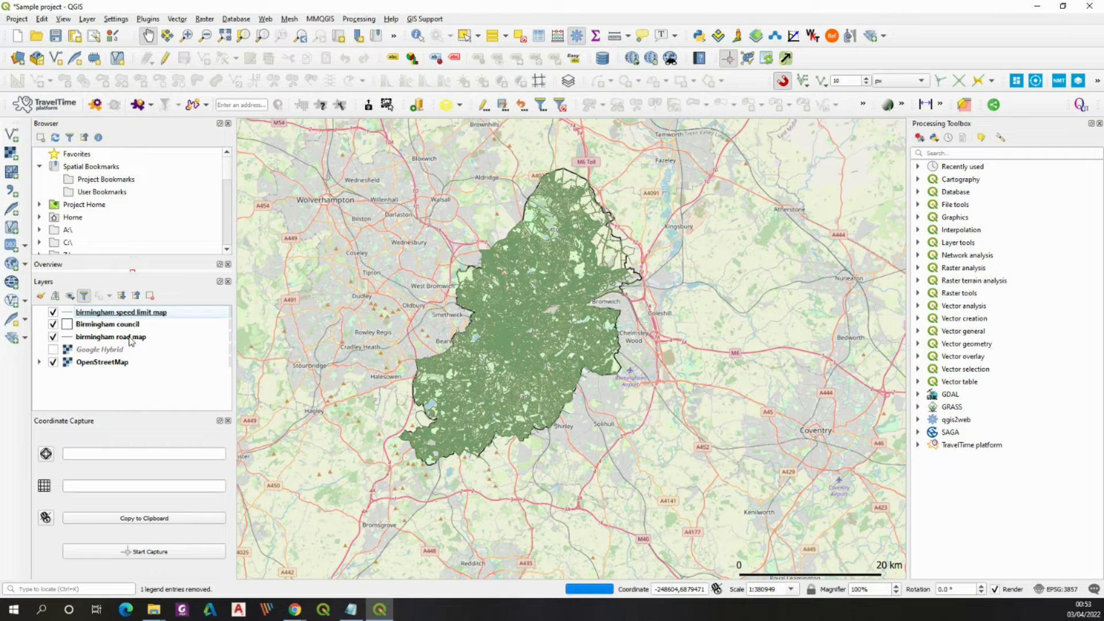
- Remove the birmingham road map layer and save the project
left_click(130, 338)
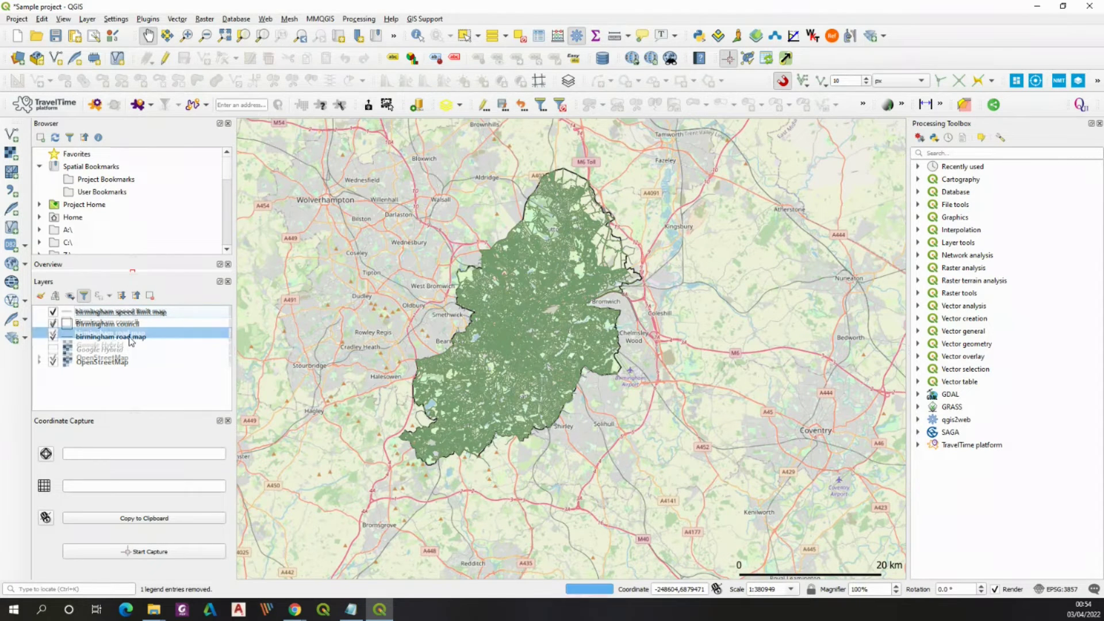
right_click(131, 341)
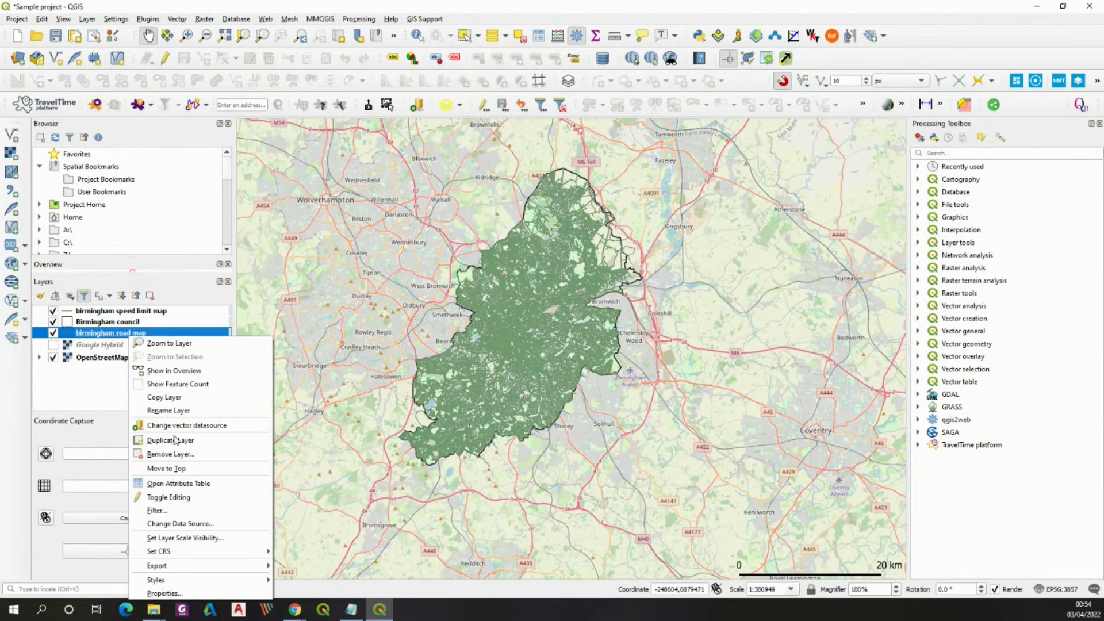
left_click(155, 453)
left_click(547, 319)
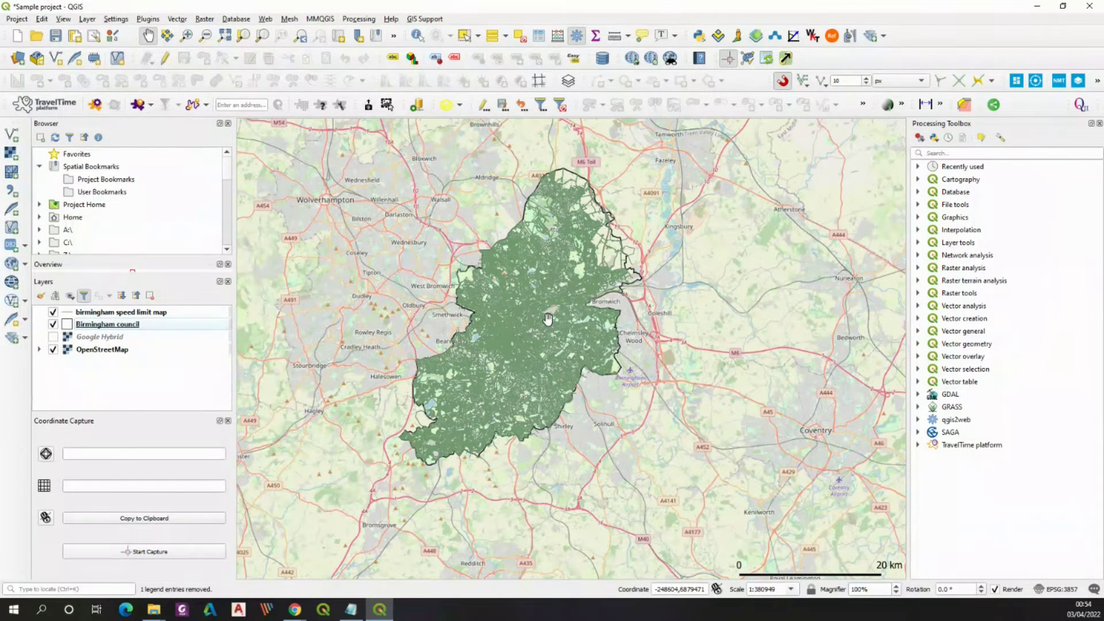
left_click(57, 36)
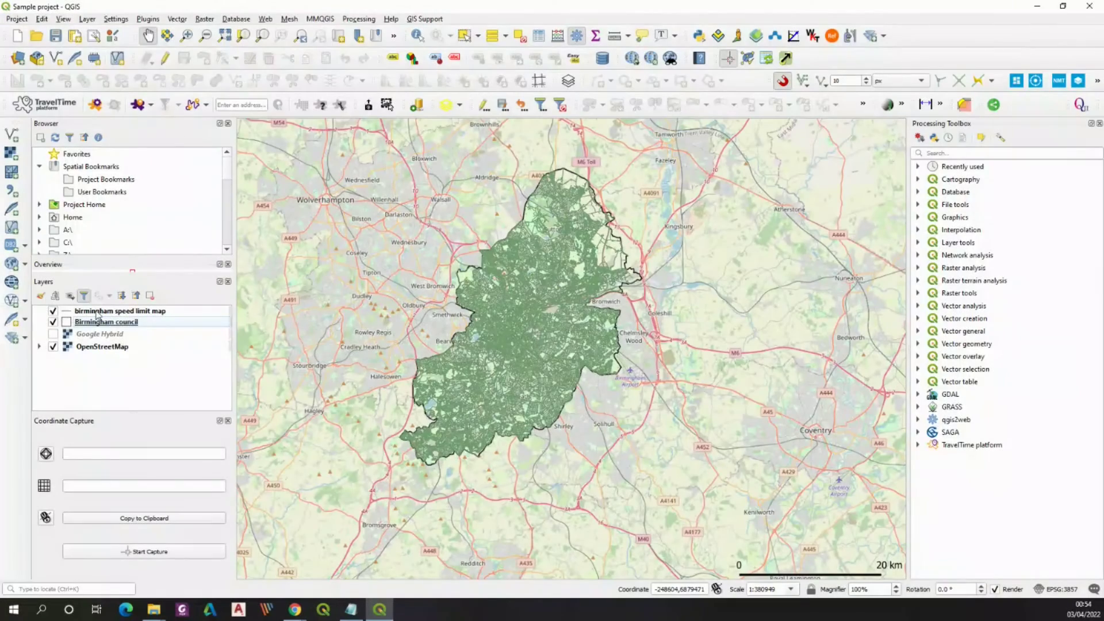
- Open the birmingham speed limit map layer's attribute table and enlarge its window to show all columns and more rows
left_click(97, 314)
right_click(96, 313)
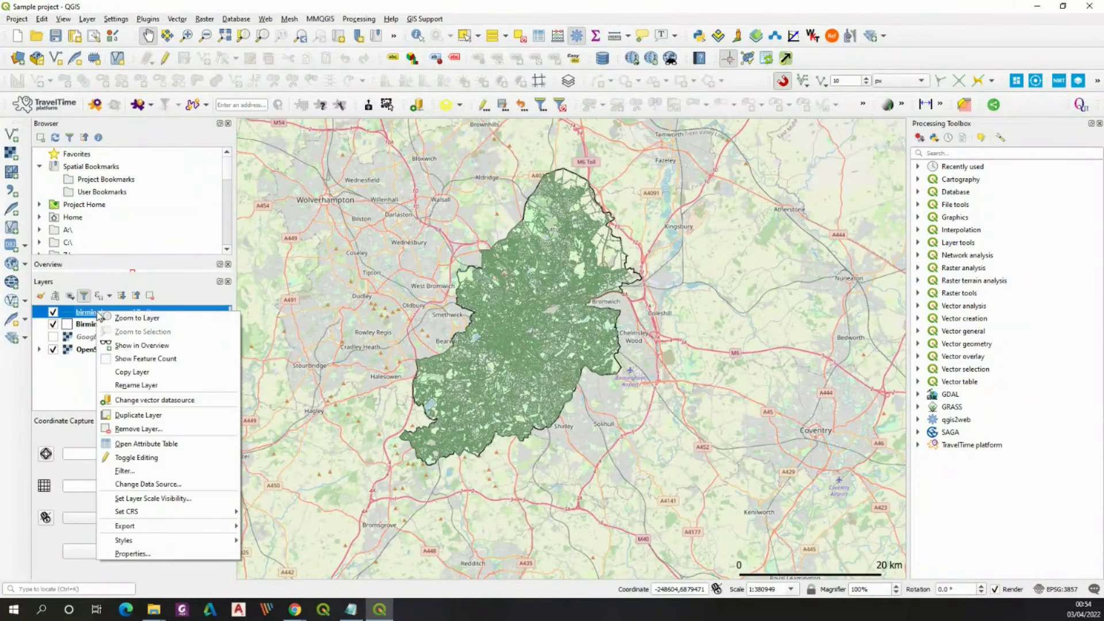
left_click(134, 443)
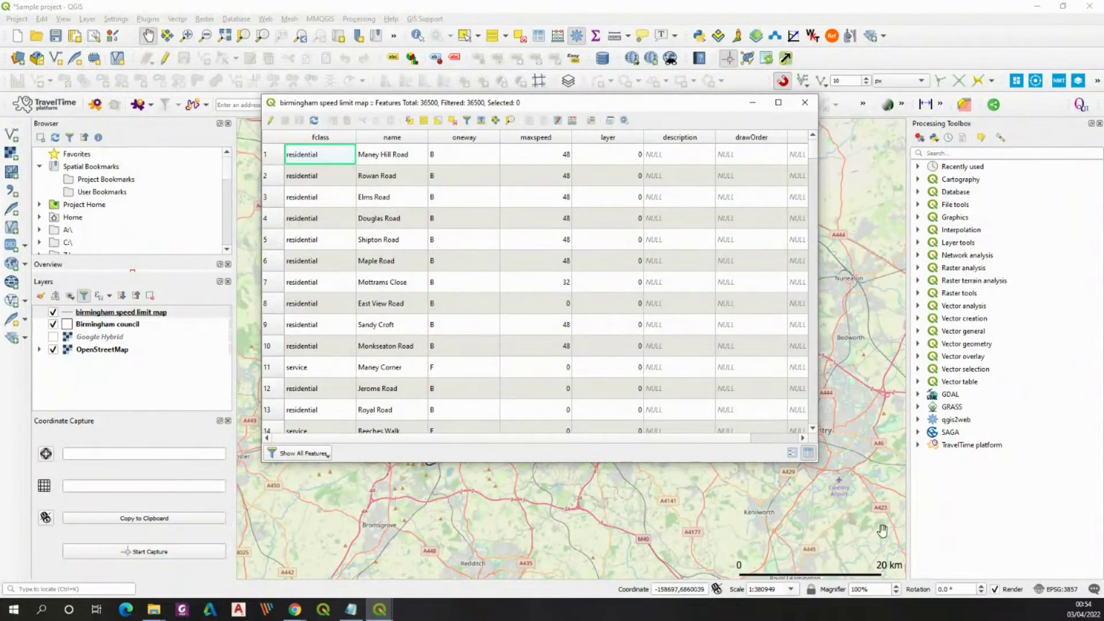
left_click_drag(818, 253, 948, 253)
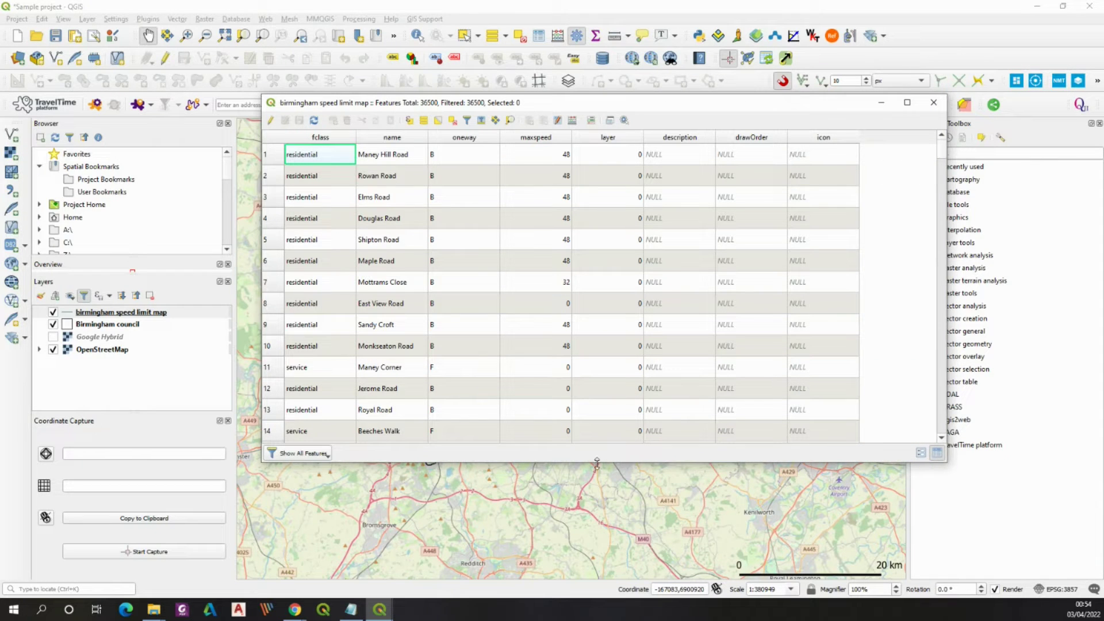
left_click_drag(596, 463, 596, 566)
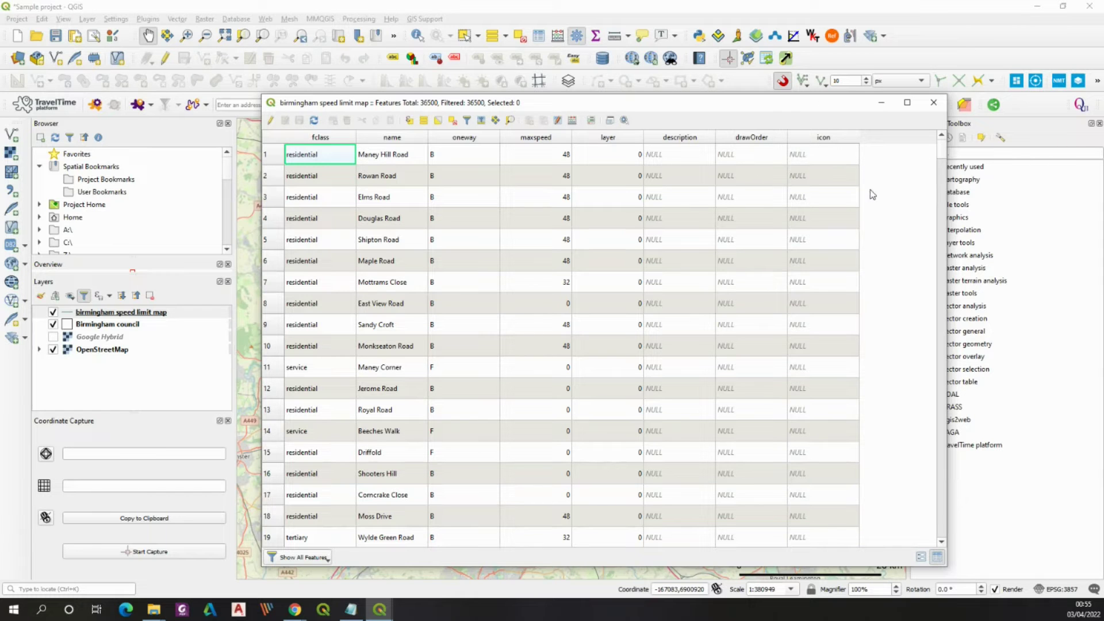
- Delete the description, drawOrder and icon fields from the birmingham speed limit map layer, save the edits and close the attribute table
left_click(272, 120)
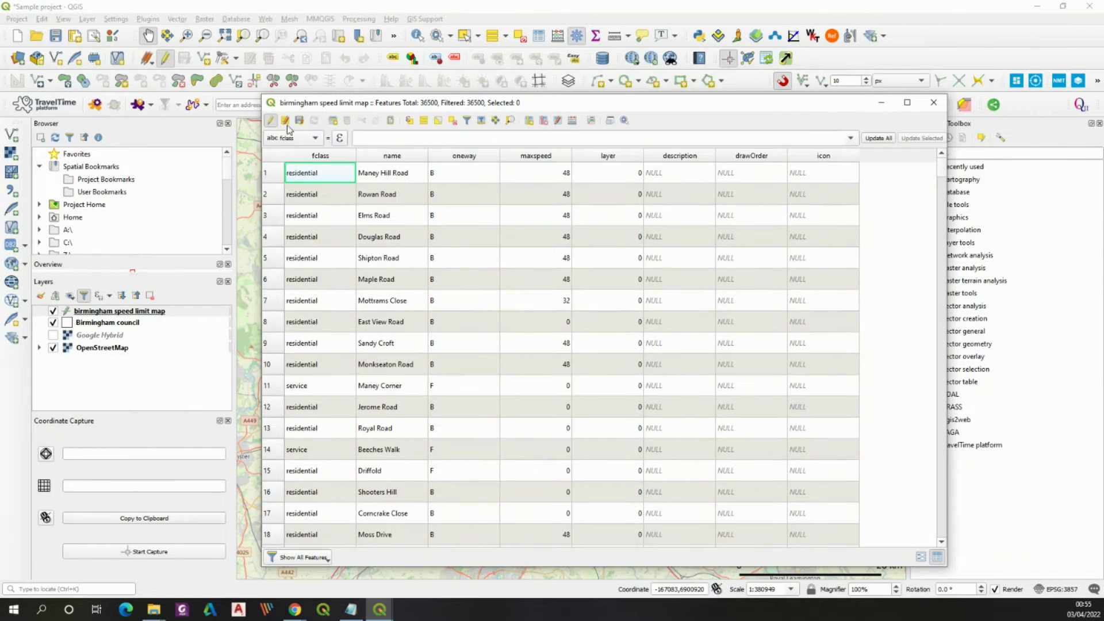
left_click(542, 122)
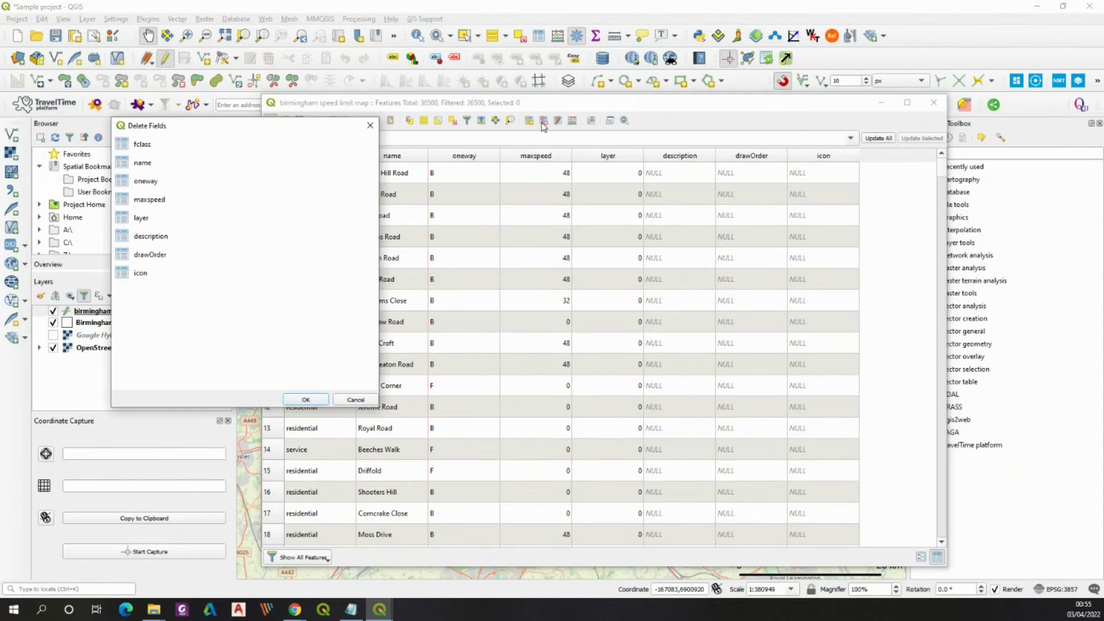
left_click(137, 272)
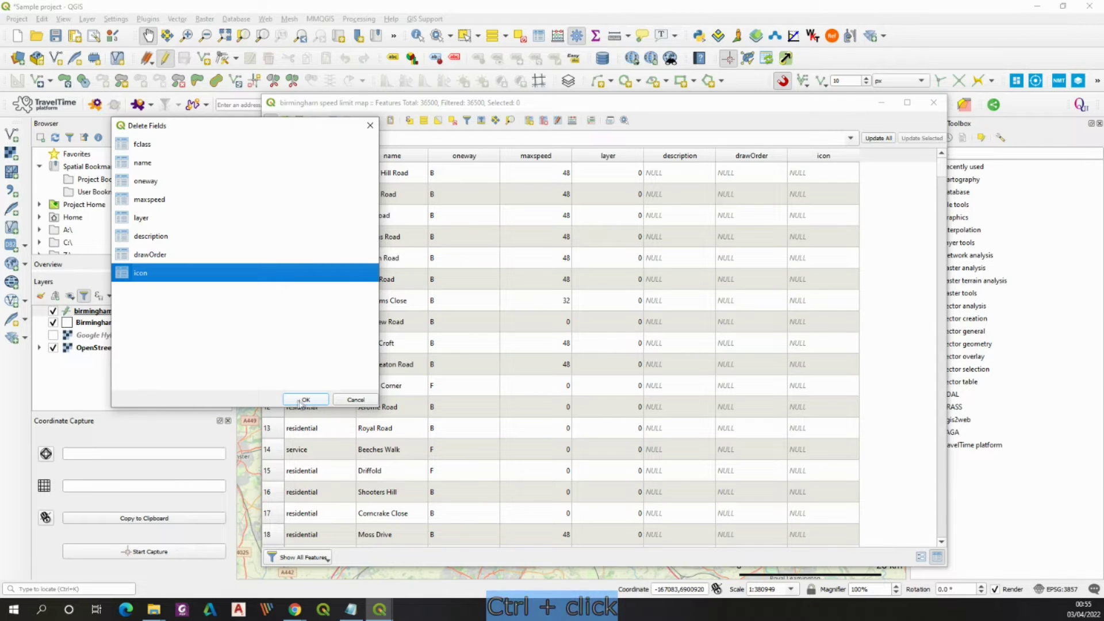
left_click(155, 254, "ctrl")
left_click(151, 237, "ctrl")
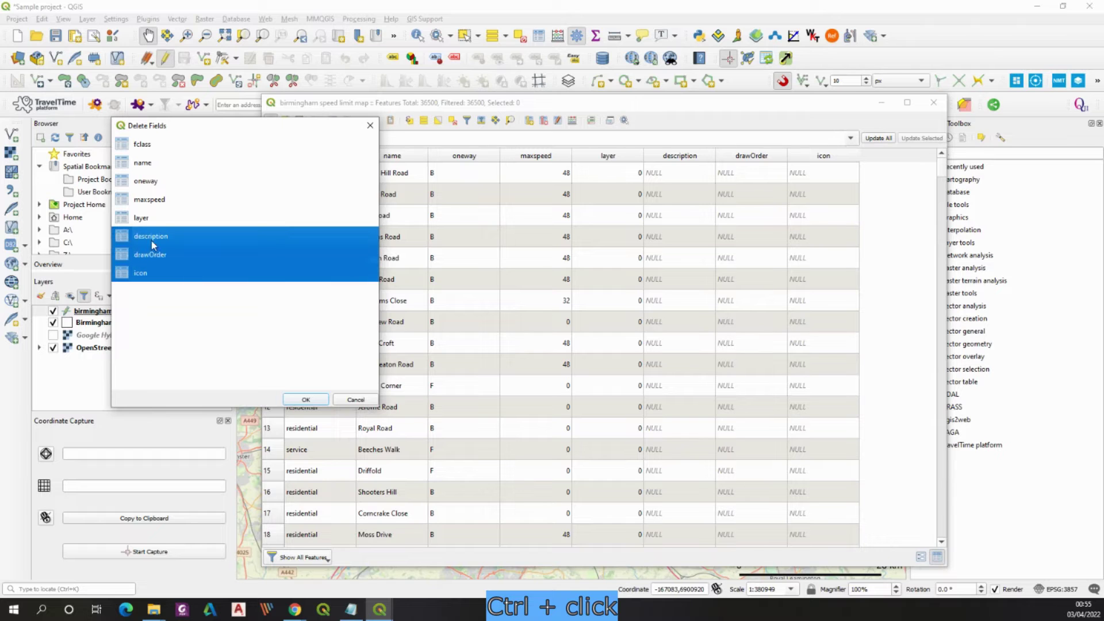
left_click(306, 399)
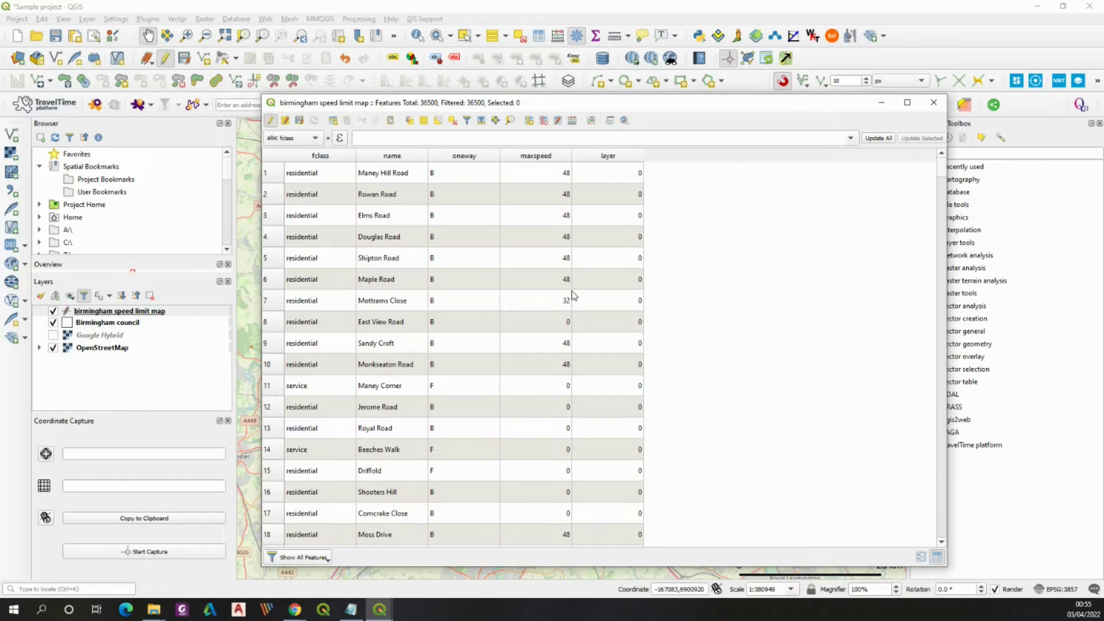
left_click(299, 121)
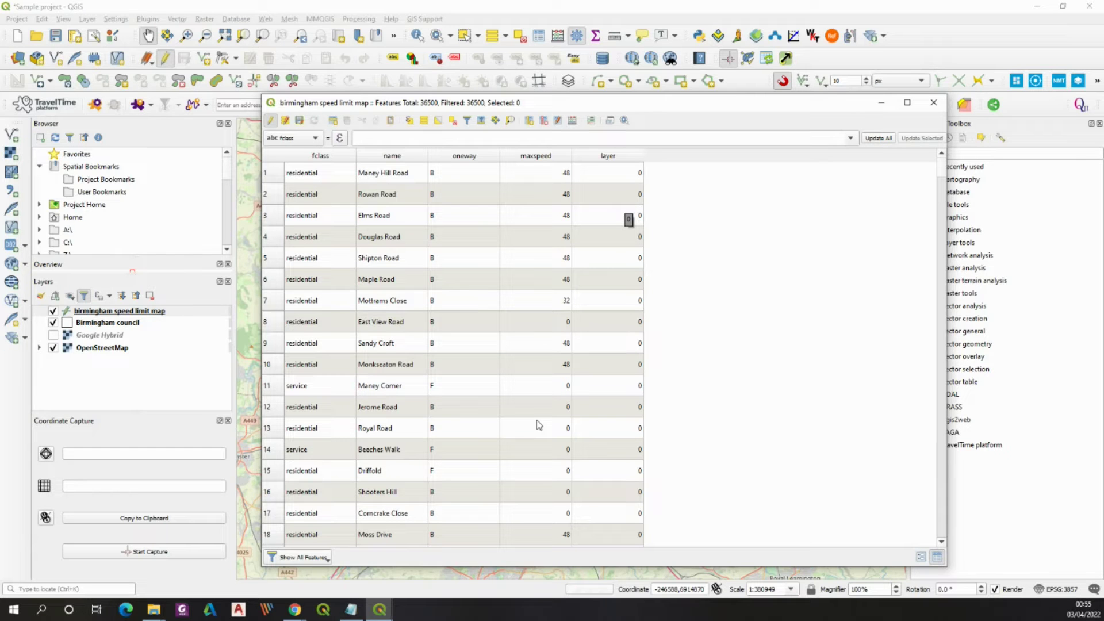
scroll(539, 424, "down", 5)
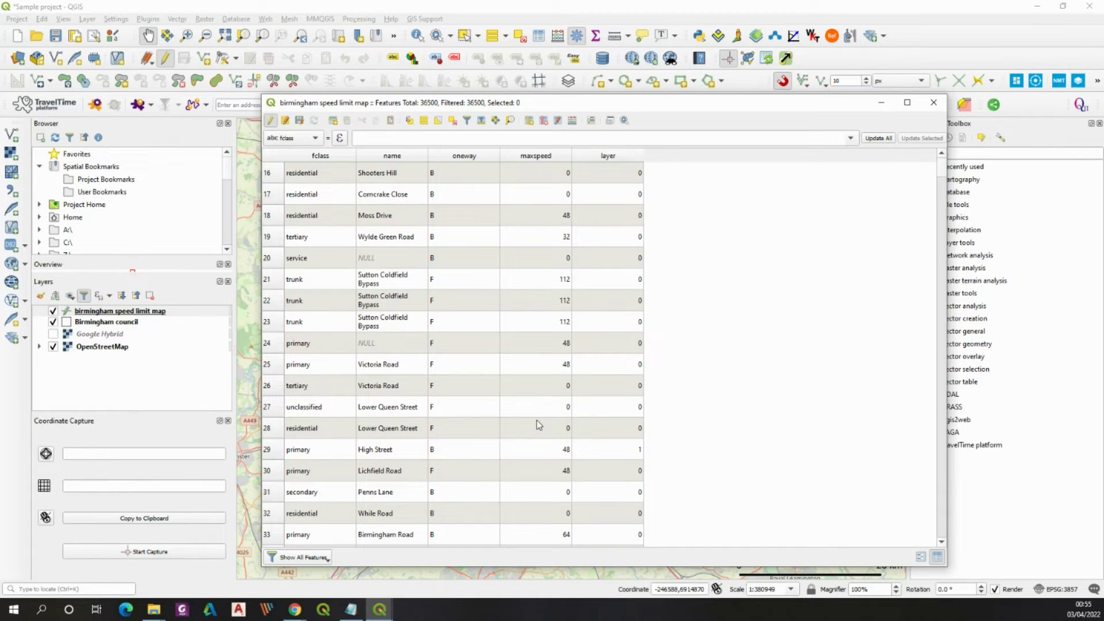
left_click_drag(943, 171, 917, 172)
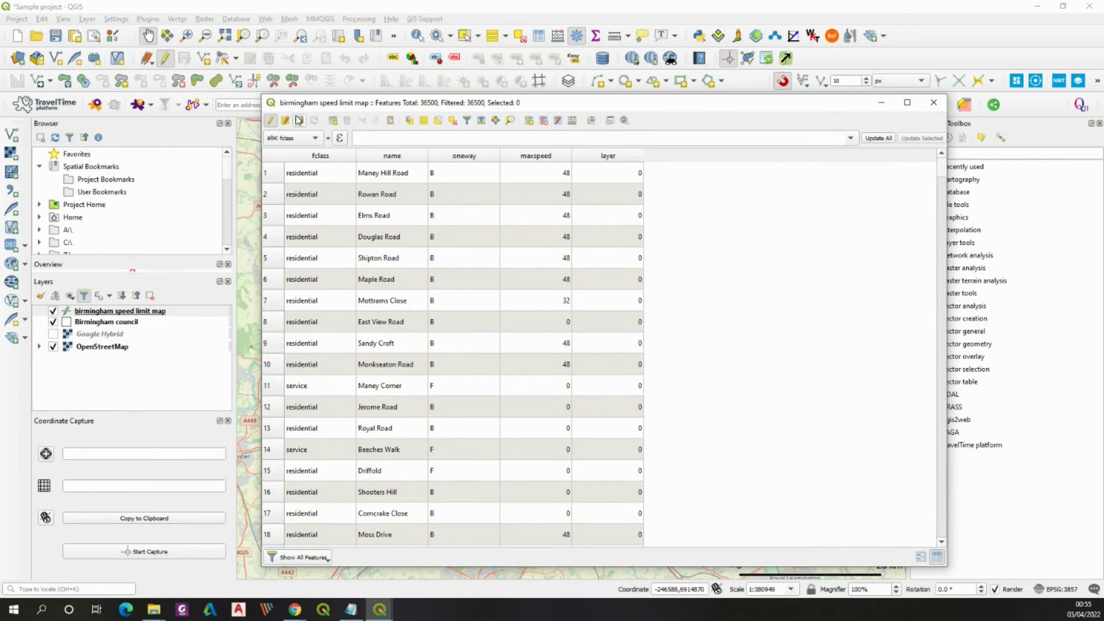
left_click(933, 105)
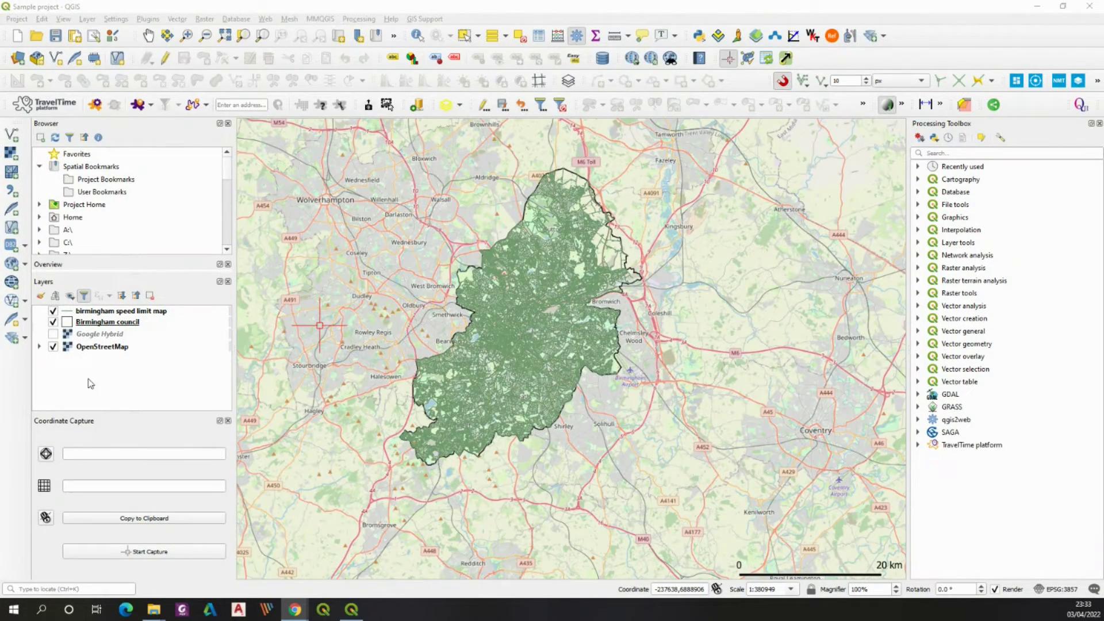
- Open the symbology properties of the birmingham speed limit map layer and switch its renderer to Categorized
right_click(145, 314)
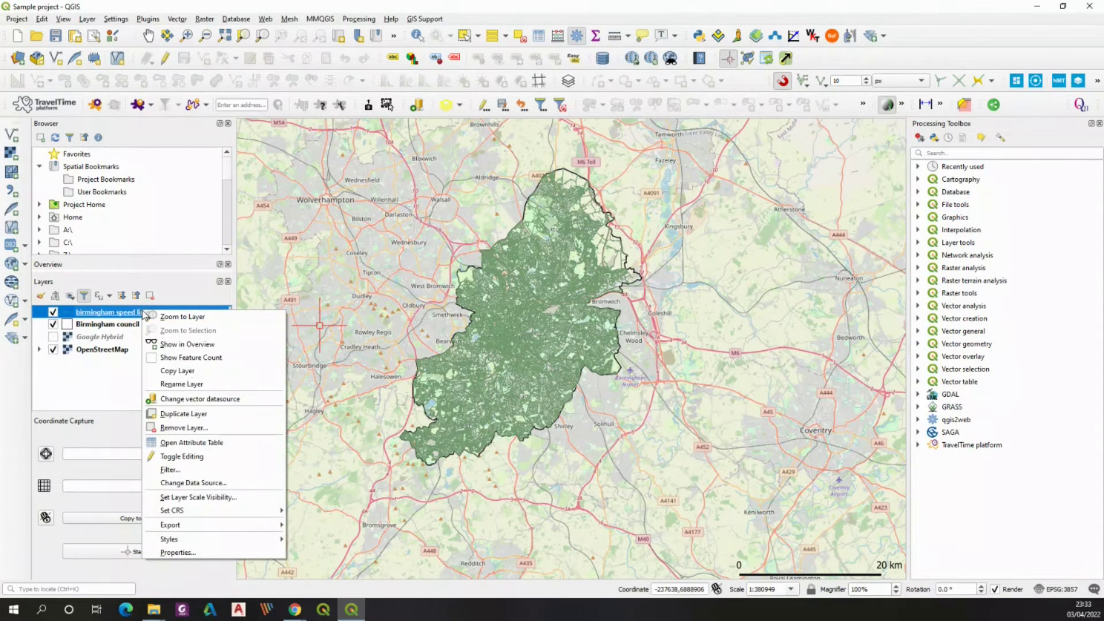
left_click(223, 553)
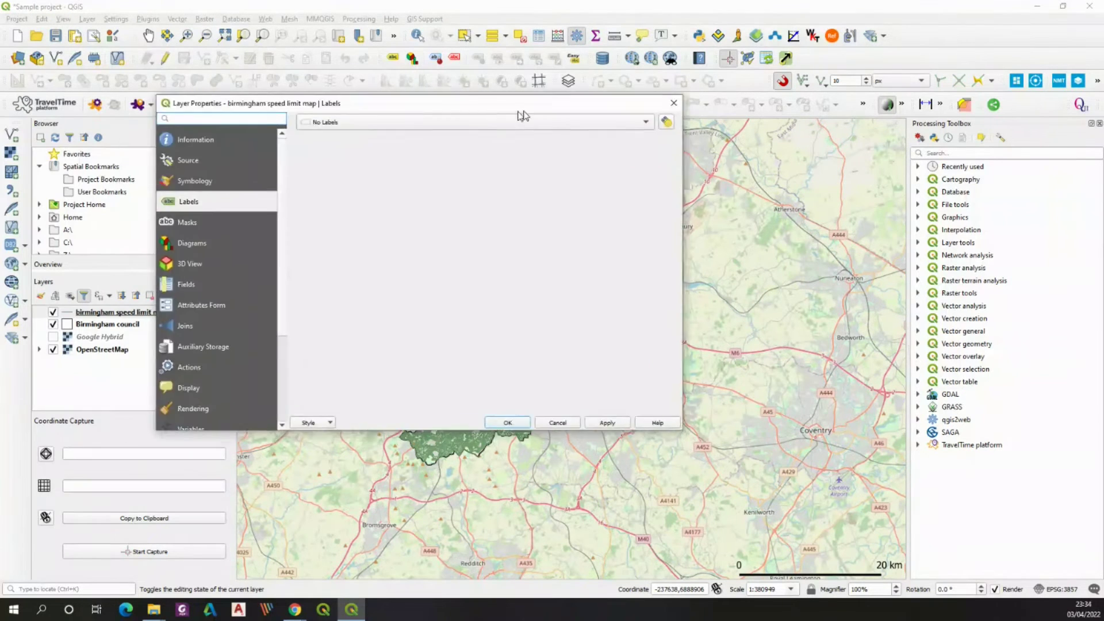
left_click(205, 206)
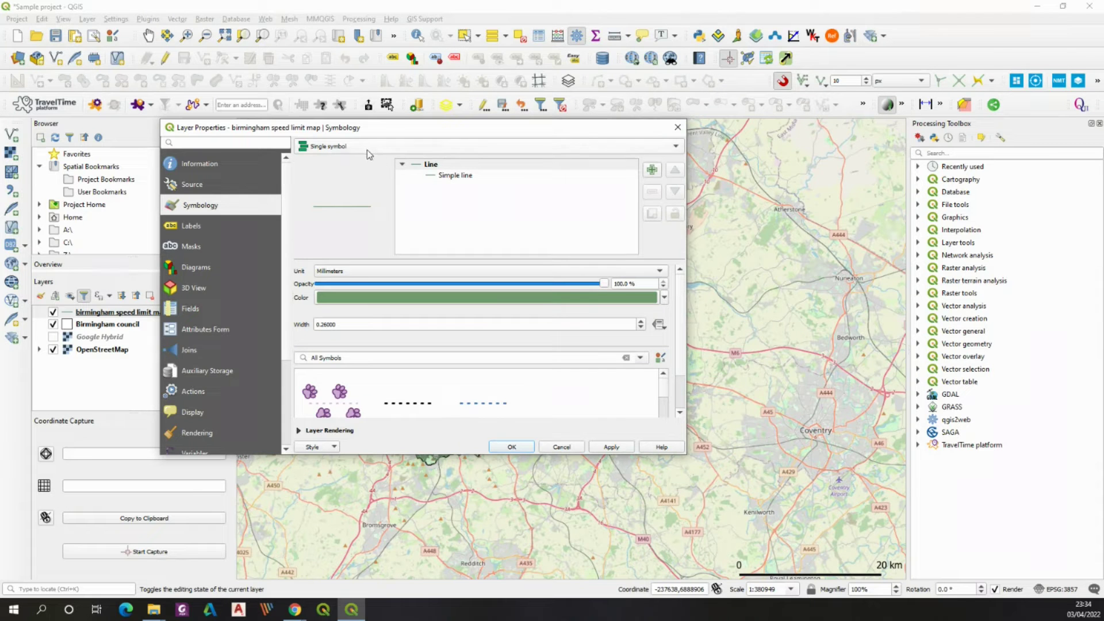
left_click_drag(385, 128, 539, 105)
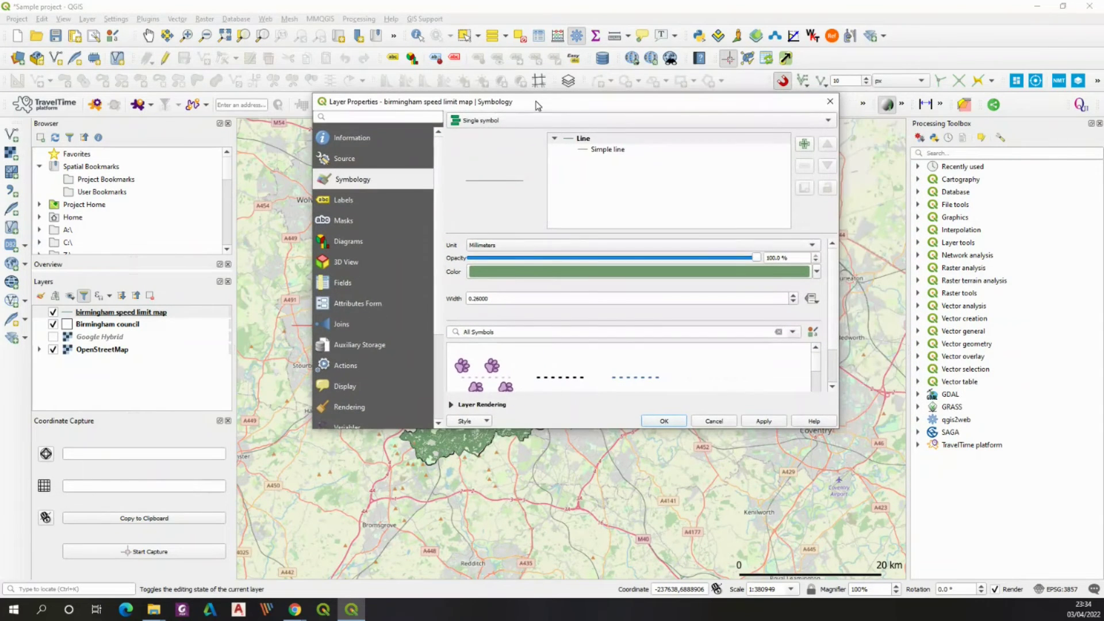
left_click(578, 120)
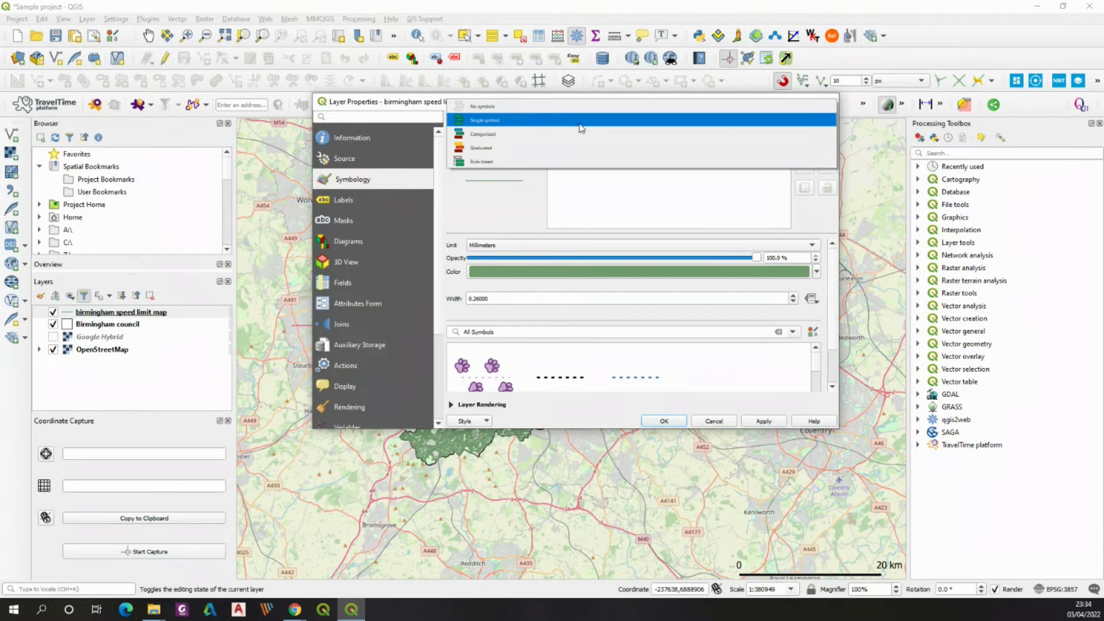
left_click(541, 134)
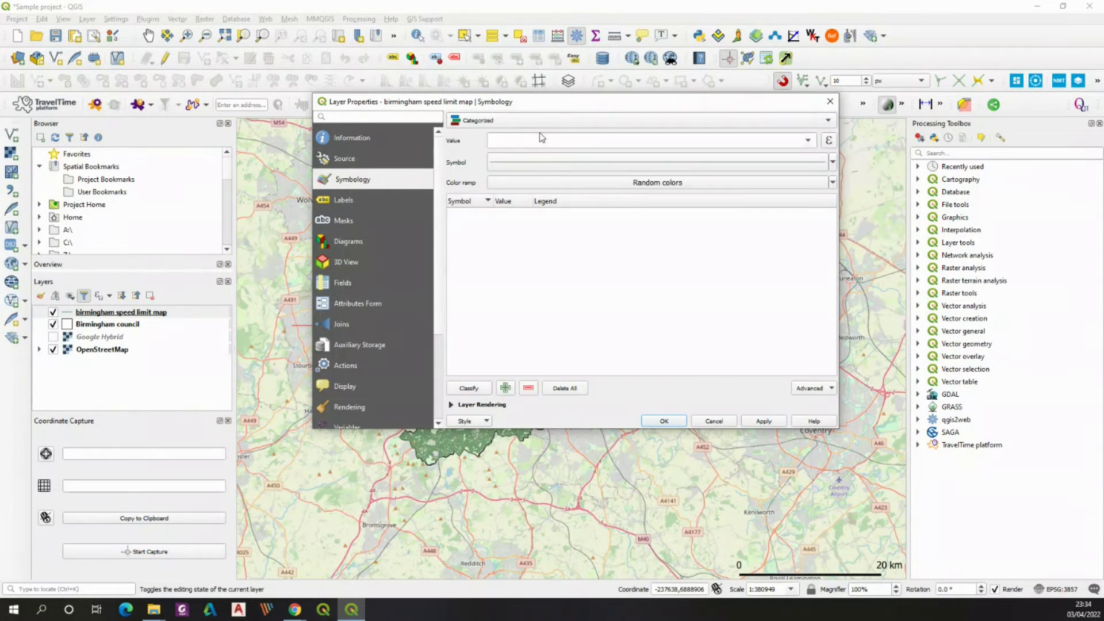
- Classify the layer's categories by the maxspeed field with random colors and apply the styling to the map
left_click(808, 141)
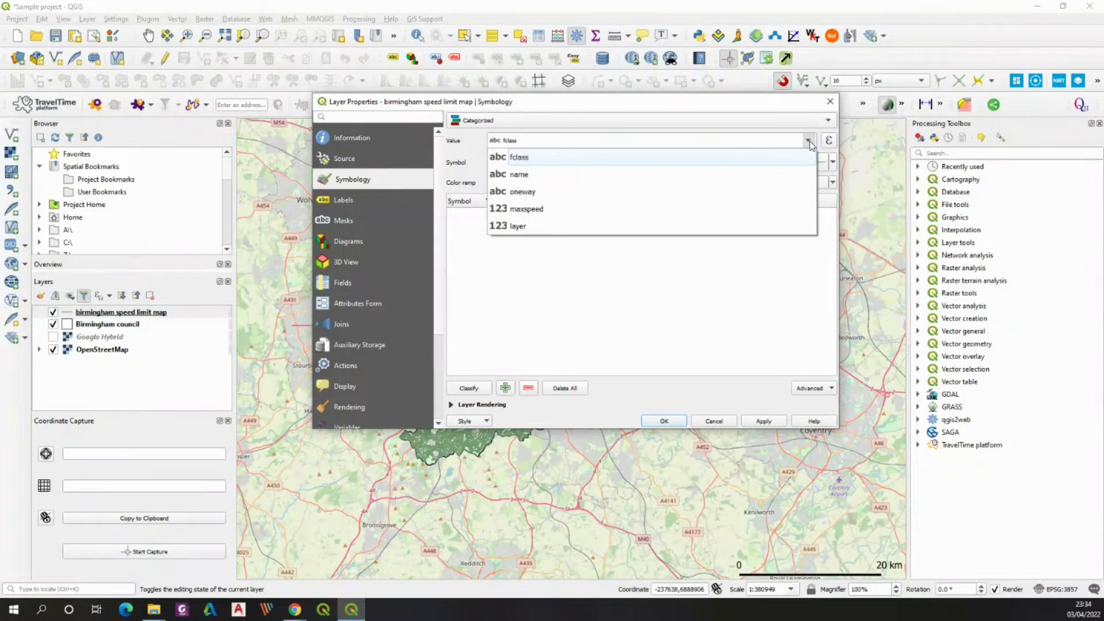
left_click(560, 208)
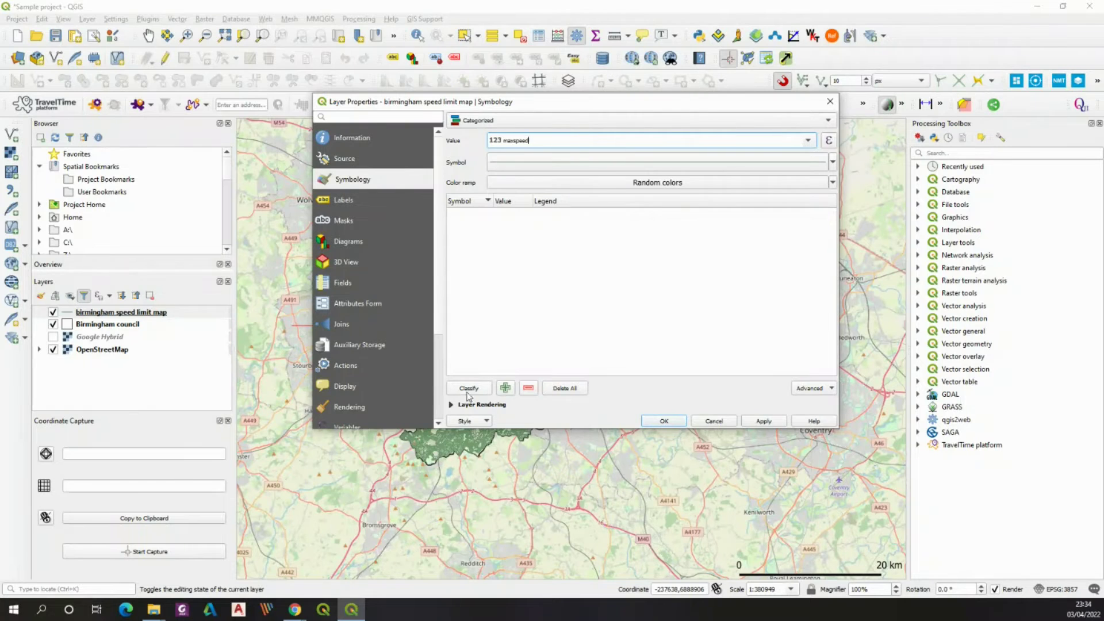
left_click(469, 388)
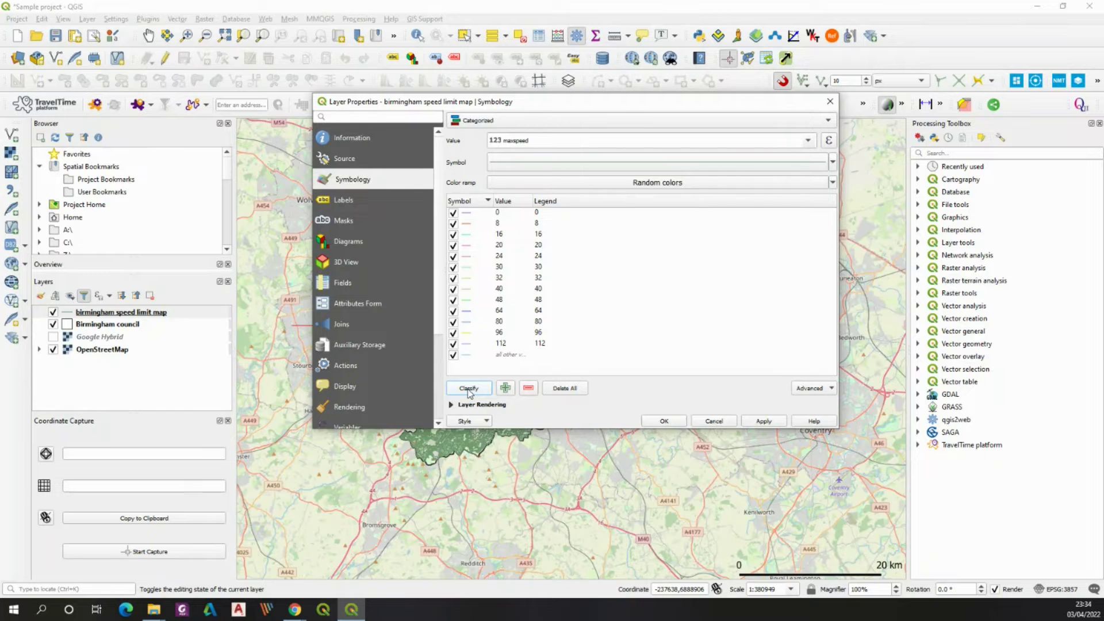
left_click(469, 389)
left_click_drag(533, 106, 725, 79)
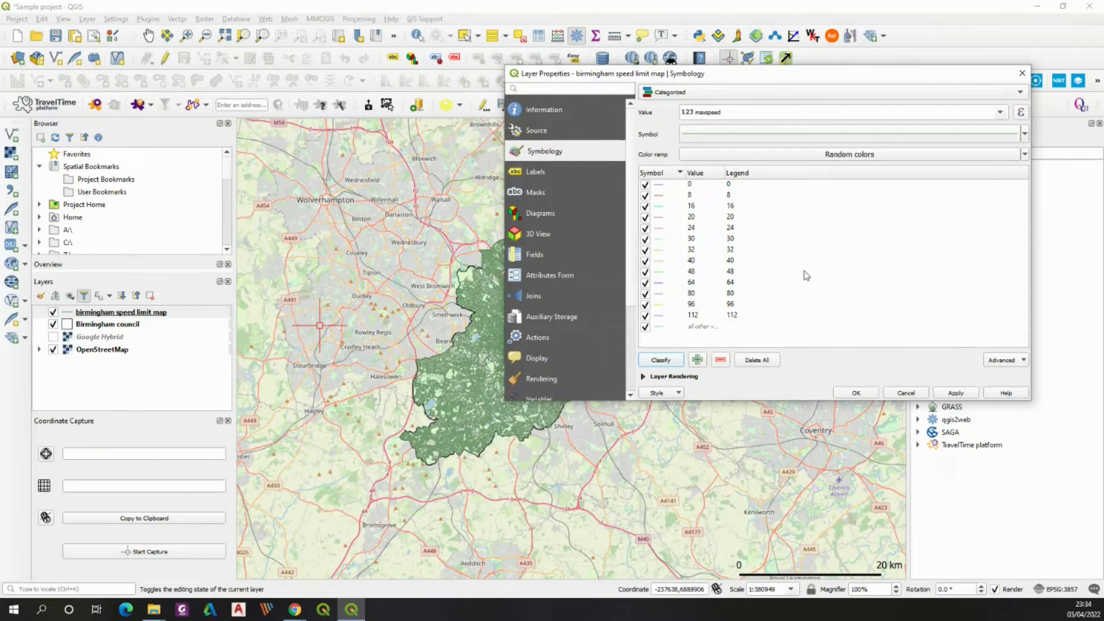
left_click(955, 393)
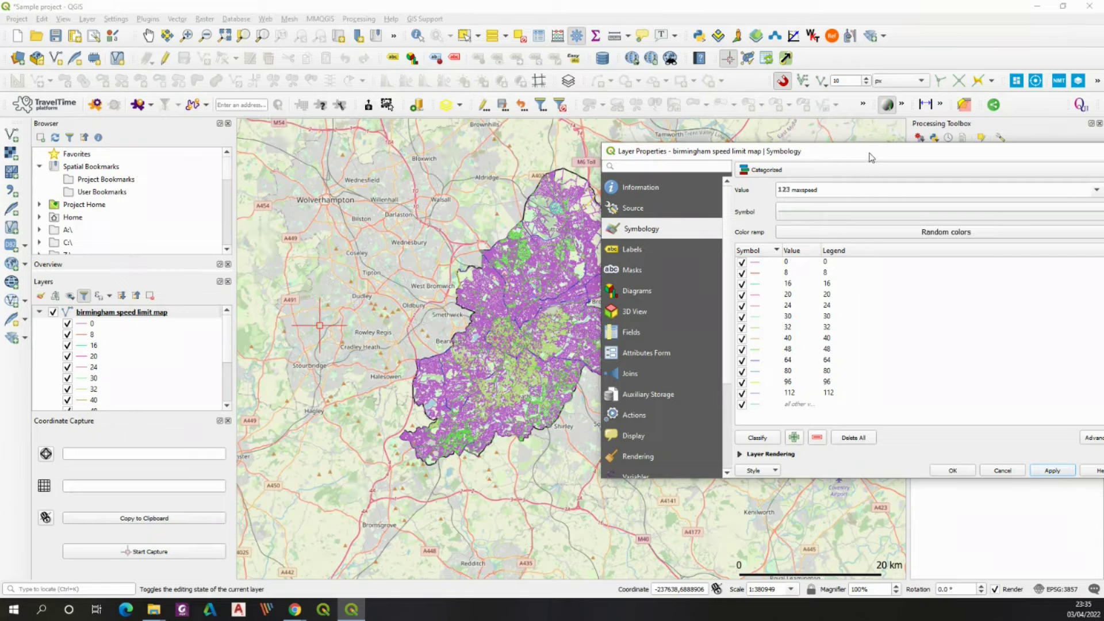
- Remove the "all other values" category from the maxspeed classification
left_click_drag(871, 154, 571, 103)
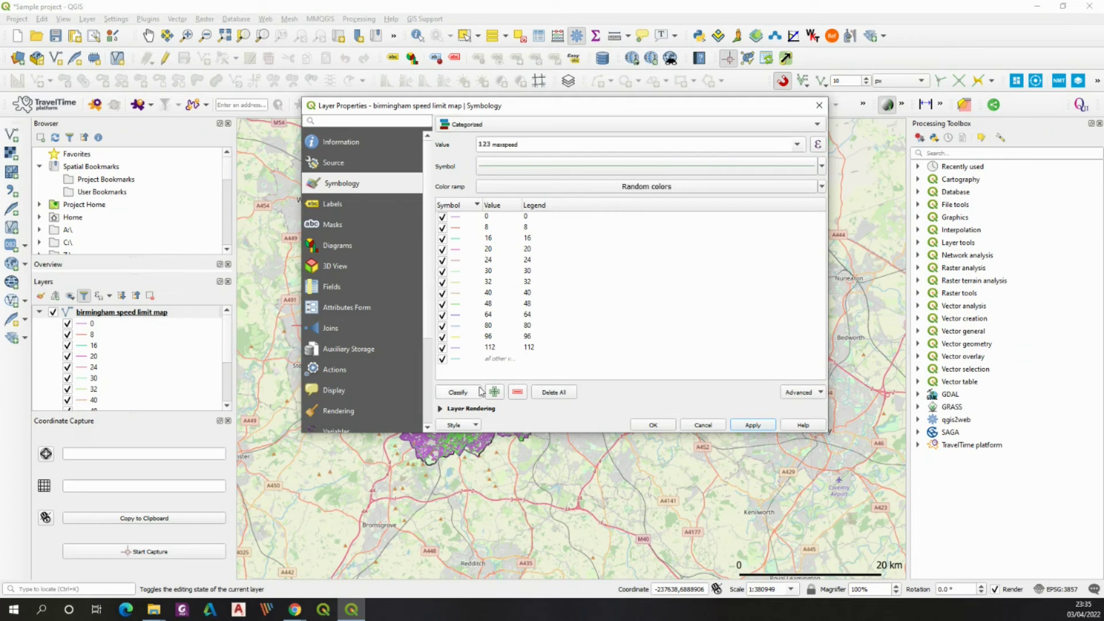
left_click(480, 359)
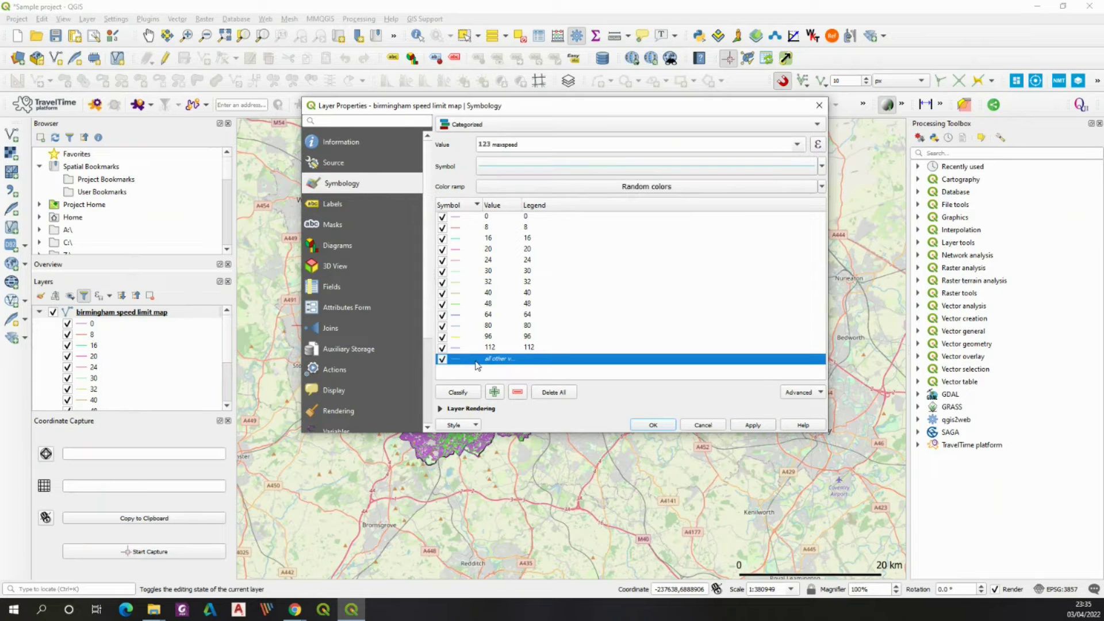
left_click(517, 393)
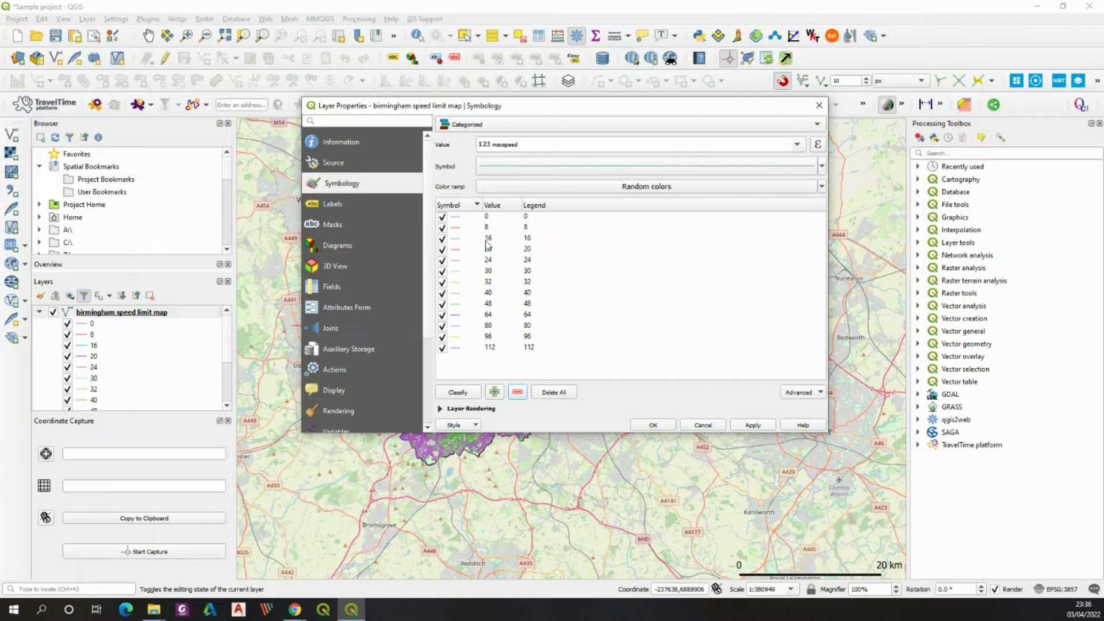
- Set the line color of the maxspeed 0 category to light grey, #b7b7b7
left_click(463, 218)
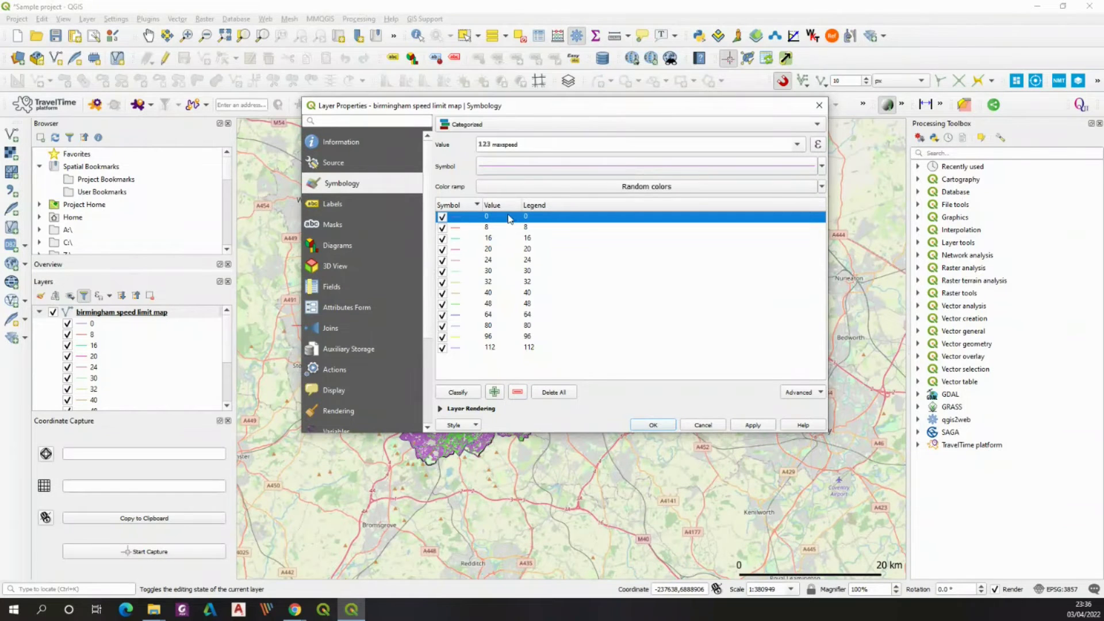
double_click(460, 223)
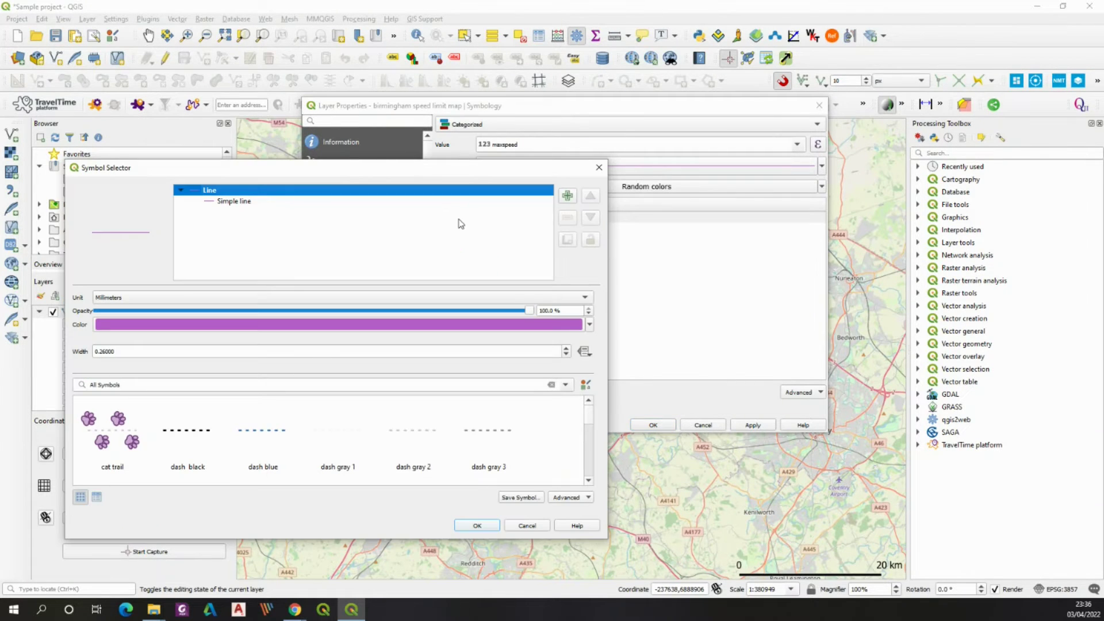
left_click(419, 324)
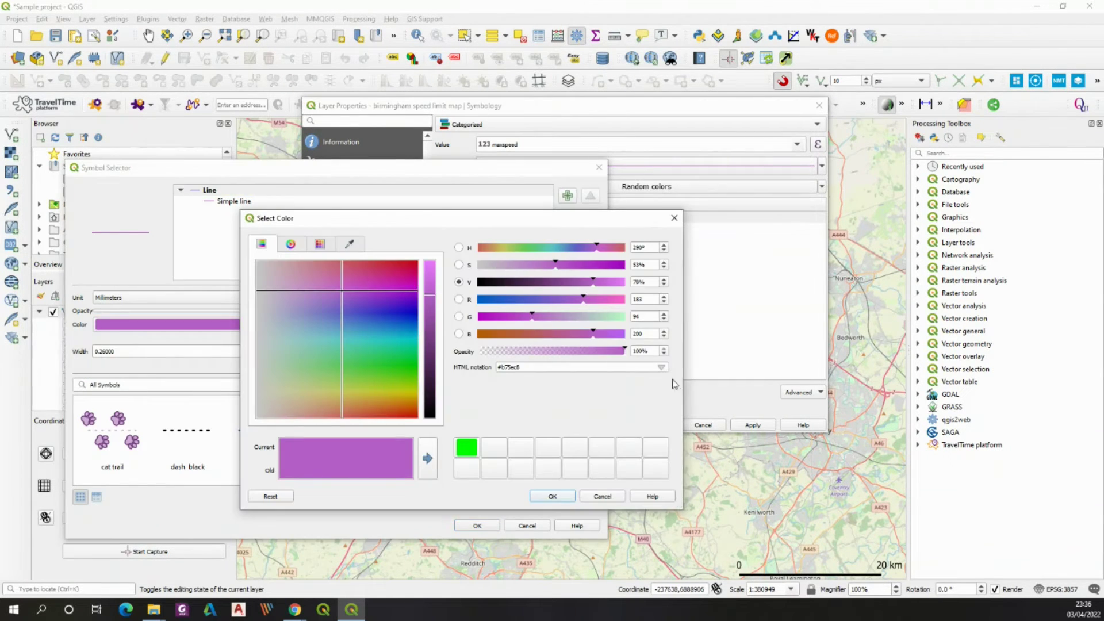
left_click_drag(343, 291, 253, 274)
left_click_drag(430, 295, 437, 309)
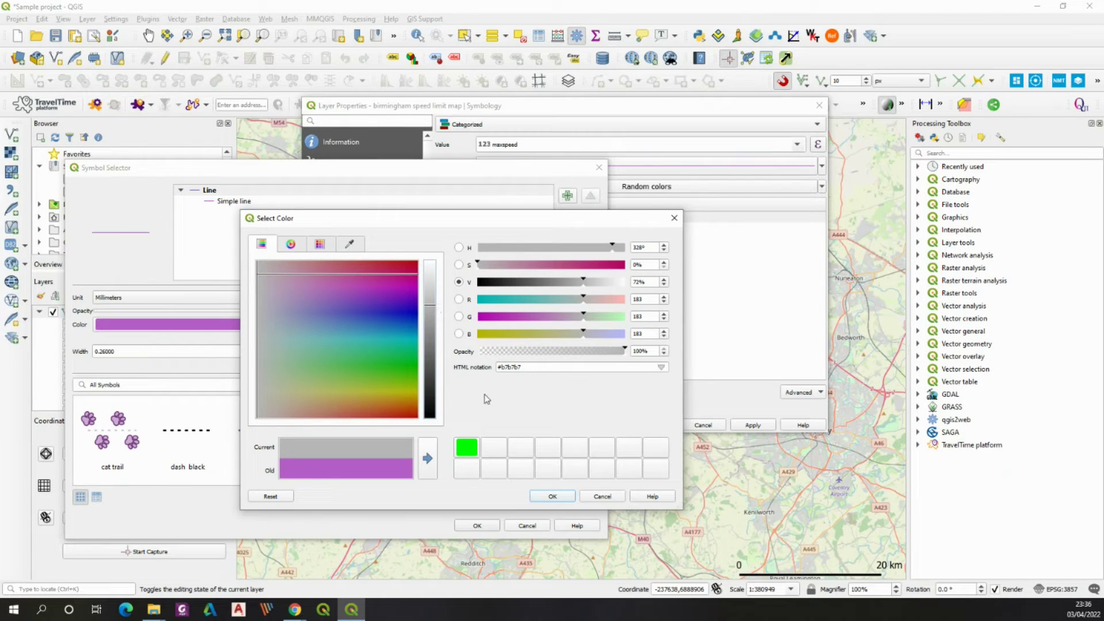
left_click(552, 496)
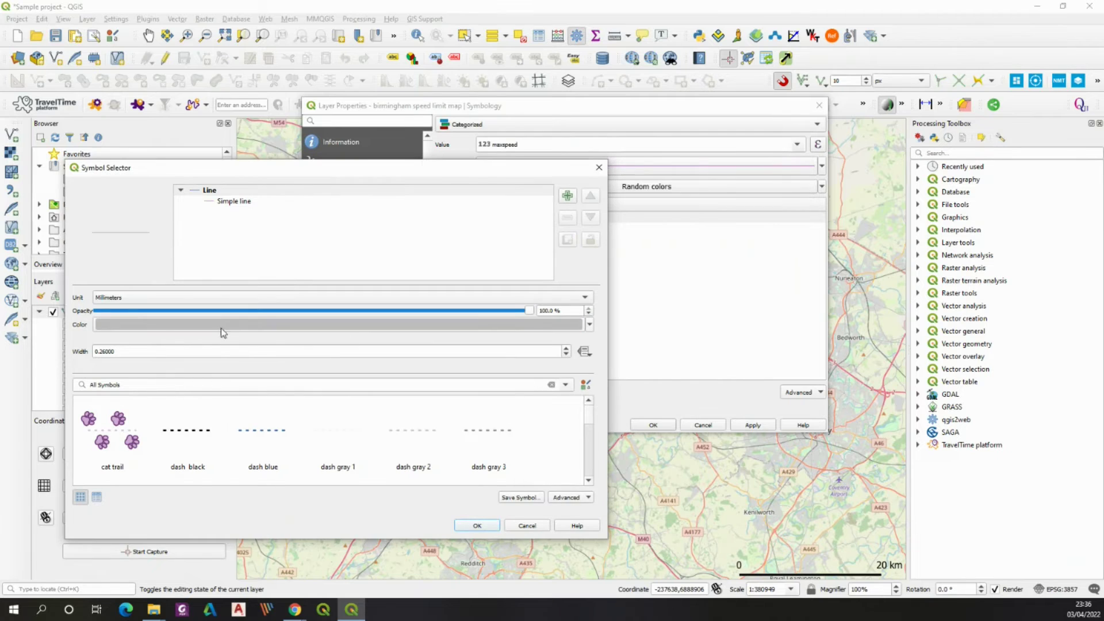
- Reduce the line width of the maxspeed 0 category, apply the symbology and close the layer properties
left_click_drag(115, 352, 100, 350)
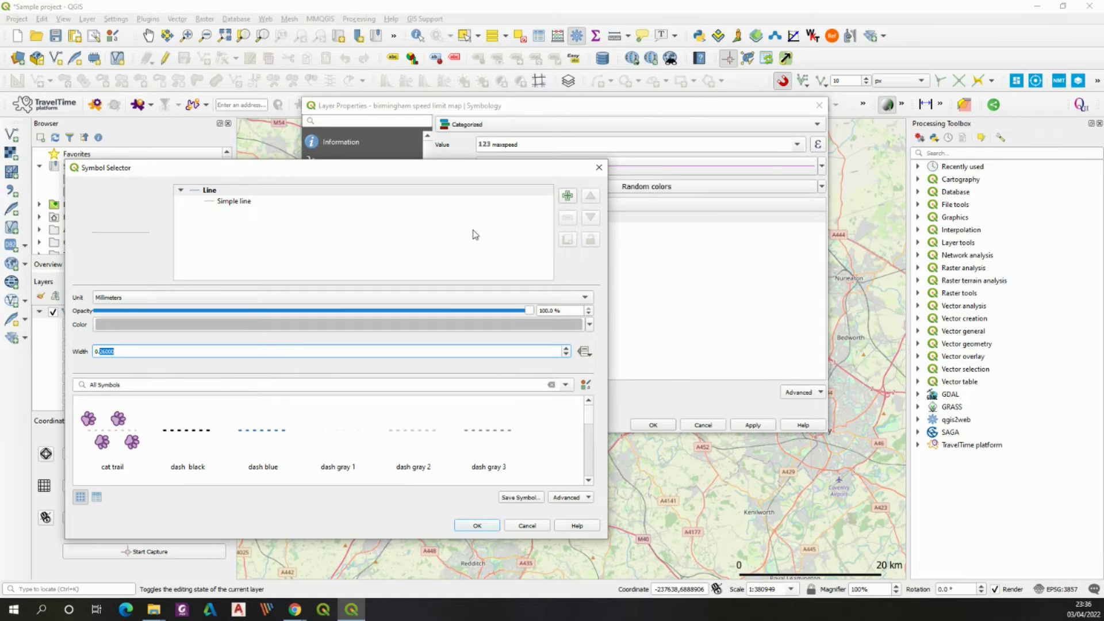
key("BackSpace")
left_click(476, 525)
left_click(753, 426)
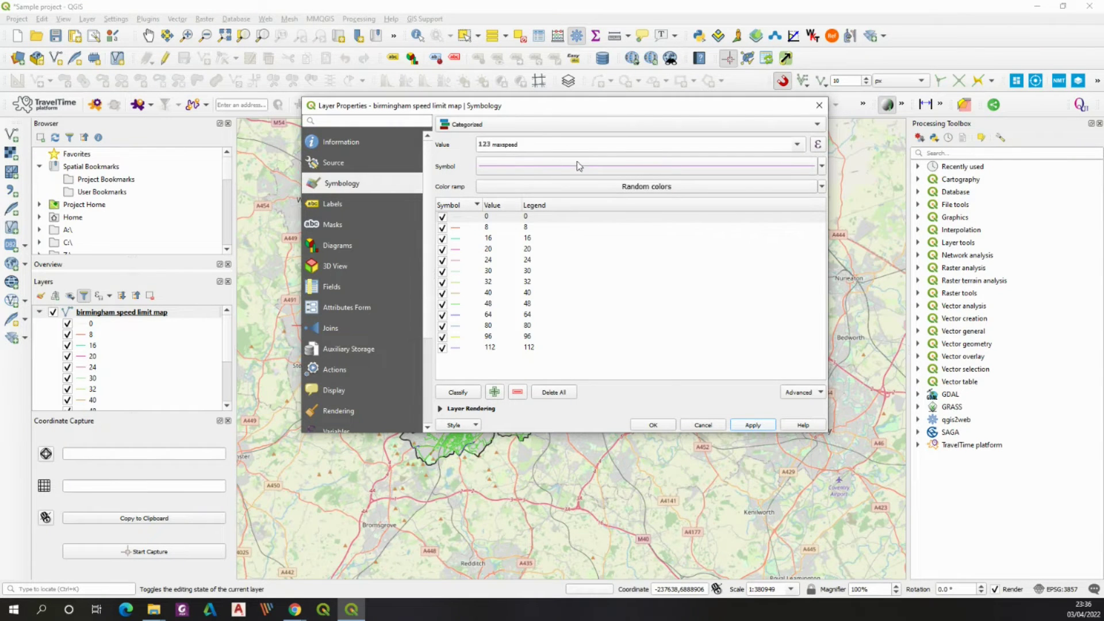
left_click_drag(482, 109, 920, 174)
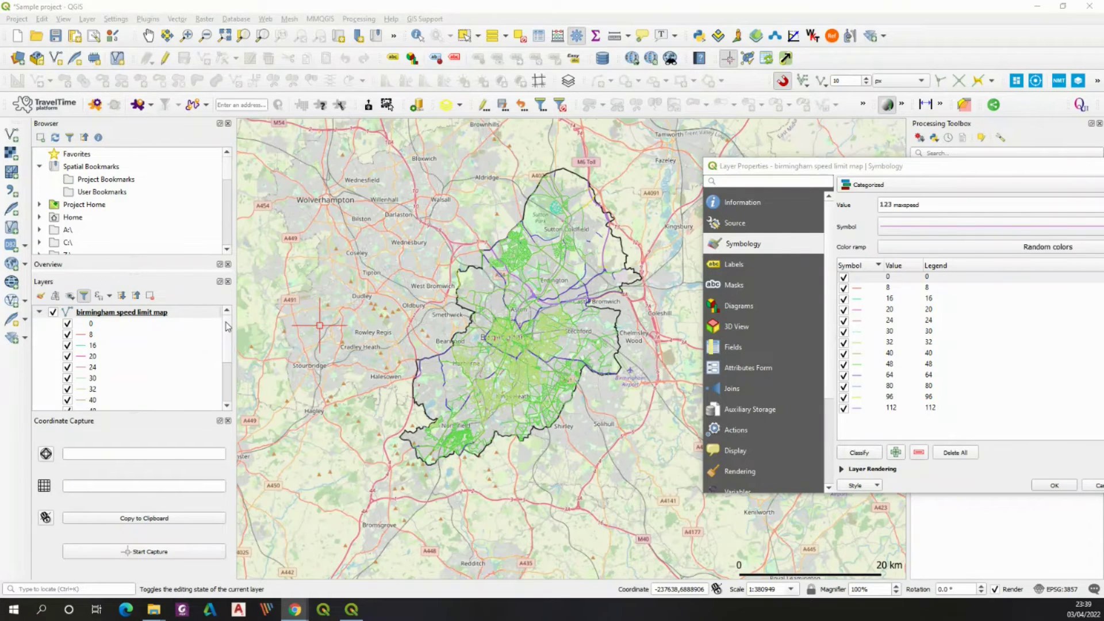
key("Escape")
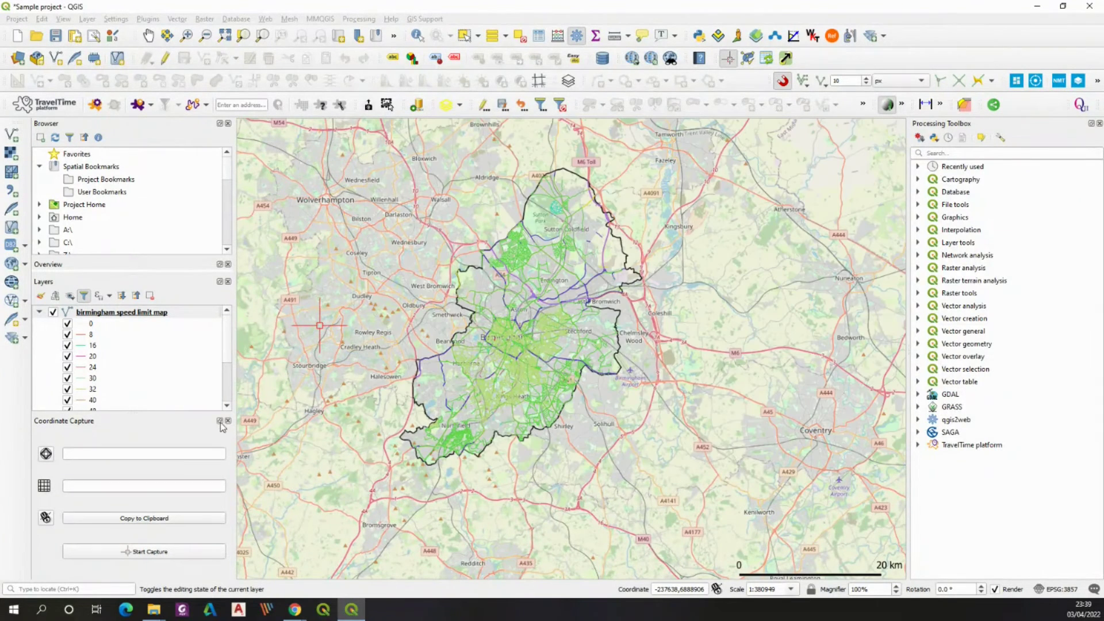
- Hide the OpenStreetMap basemap to examine the colored speed limit roads up close, and turn the basemap back on
scroll(222, 424, "down", 3)
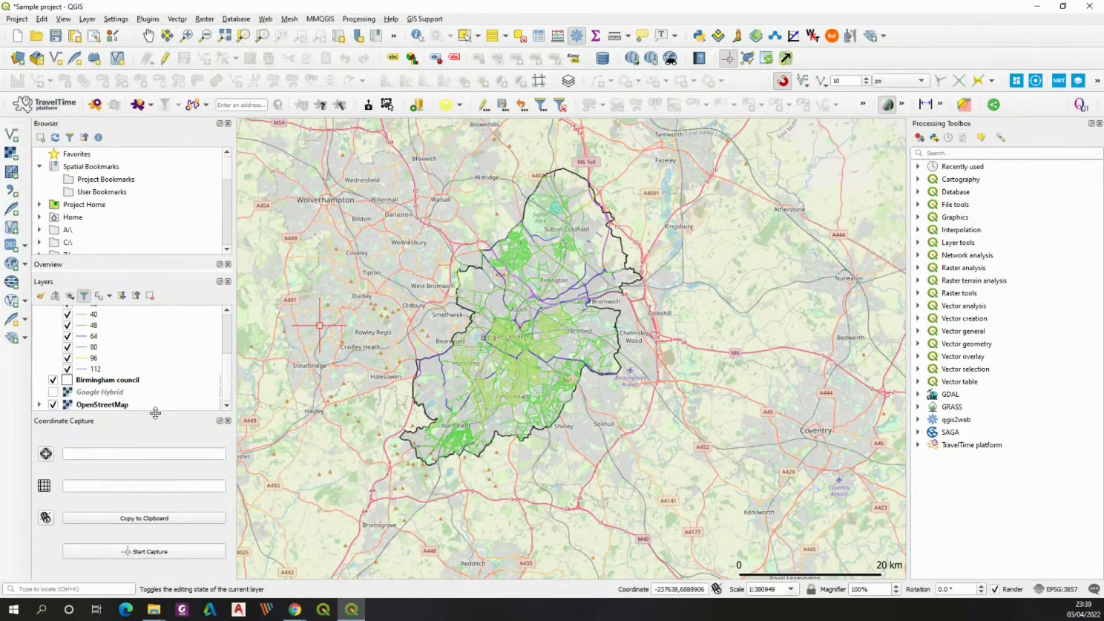
left_click(52, 404)
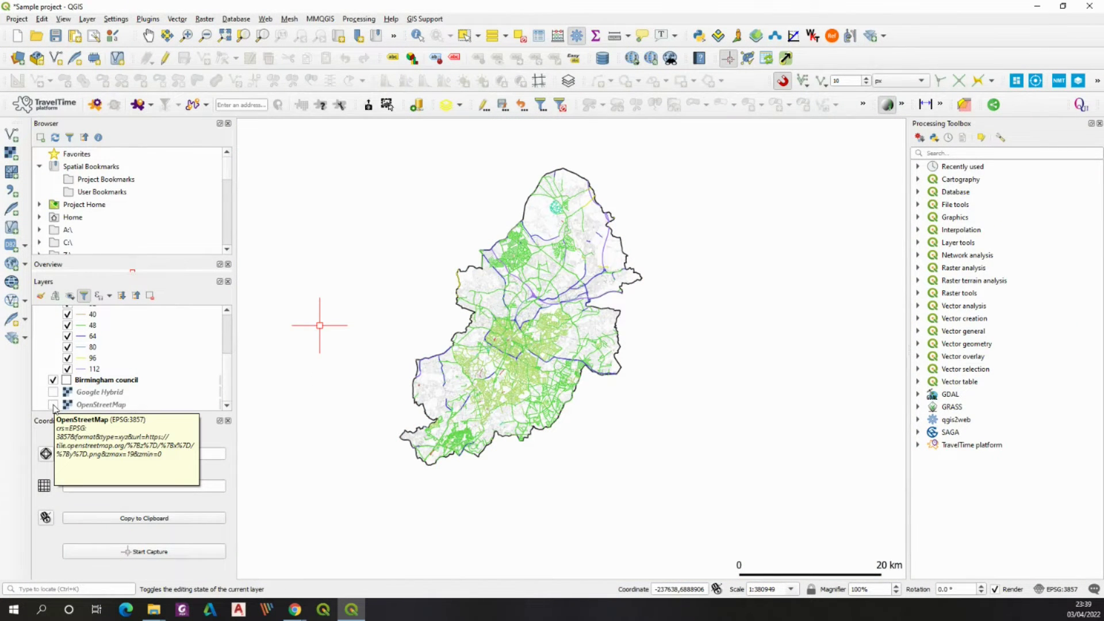
scroll(516, 296, "up", 2)
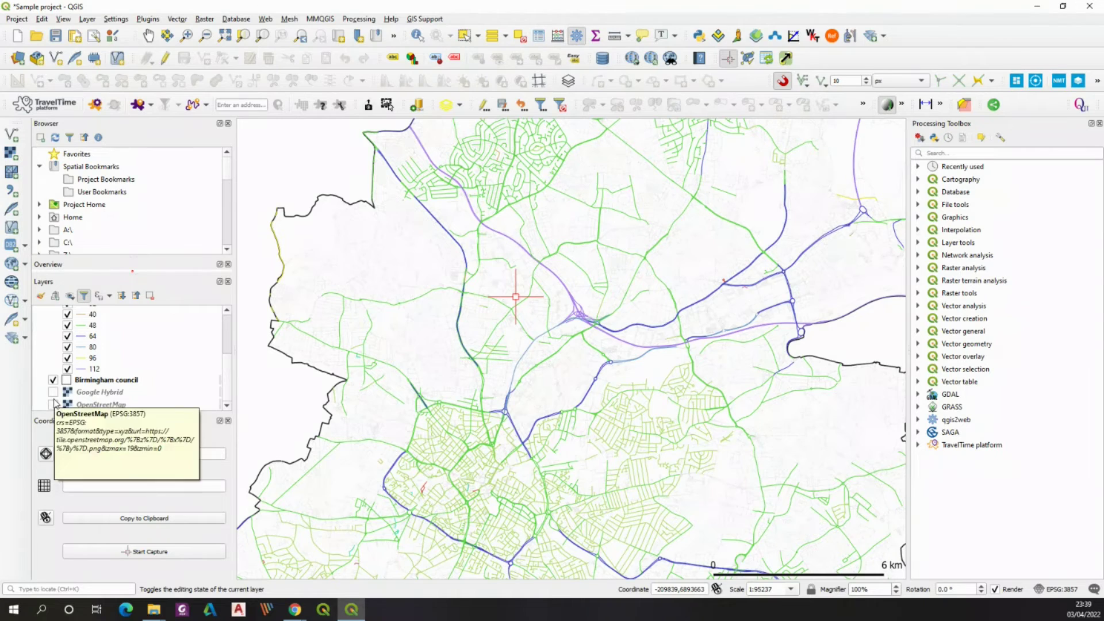
left_click(53, 404)
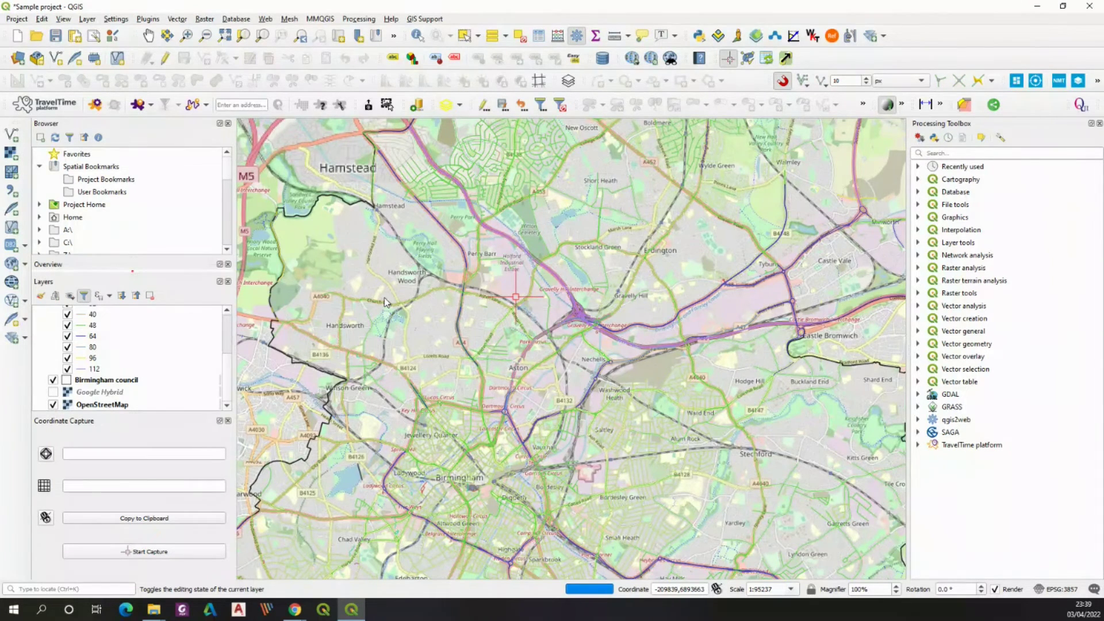
scroll(388, 296, "down", 2)
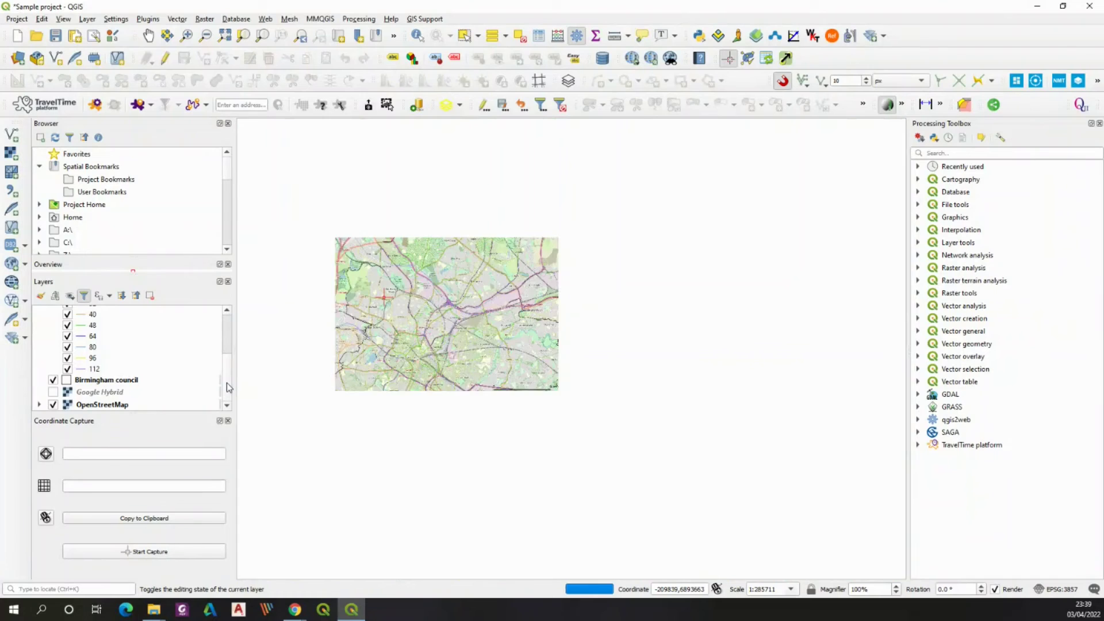
scroll(165, 345, "up", 3)
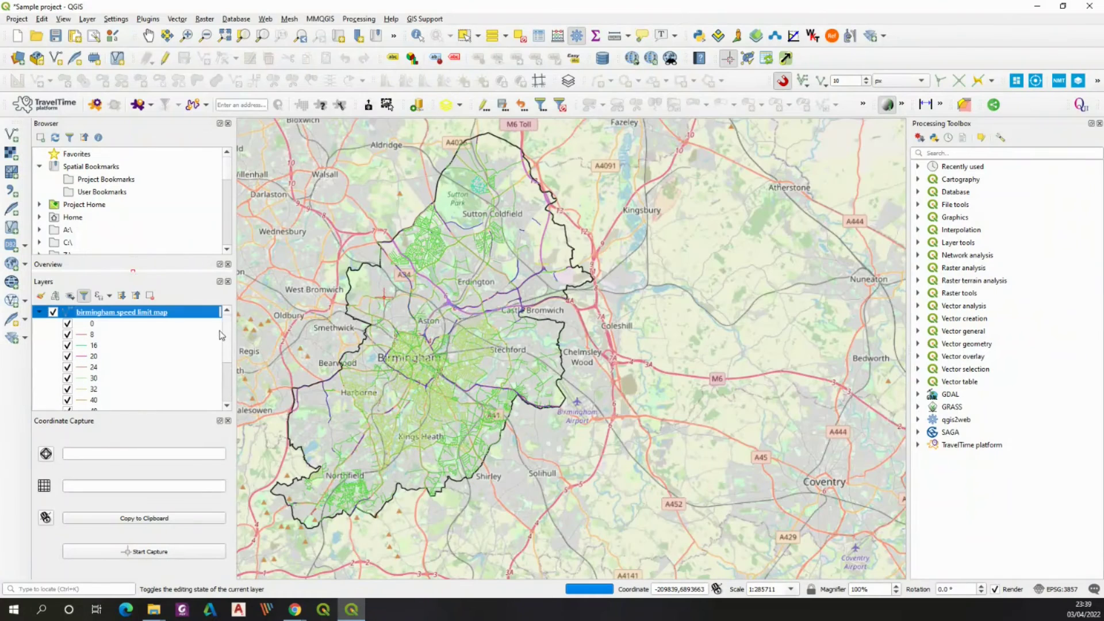
left_click(129, 316, "ctrl")
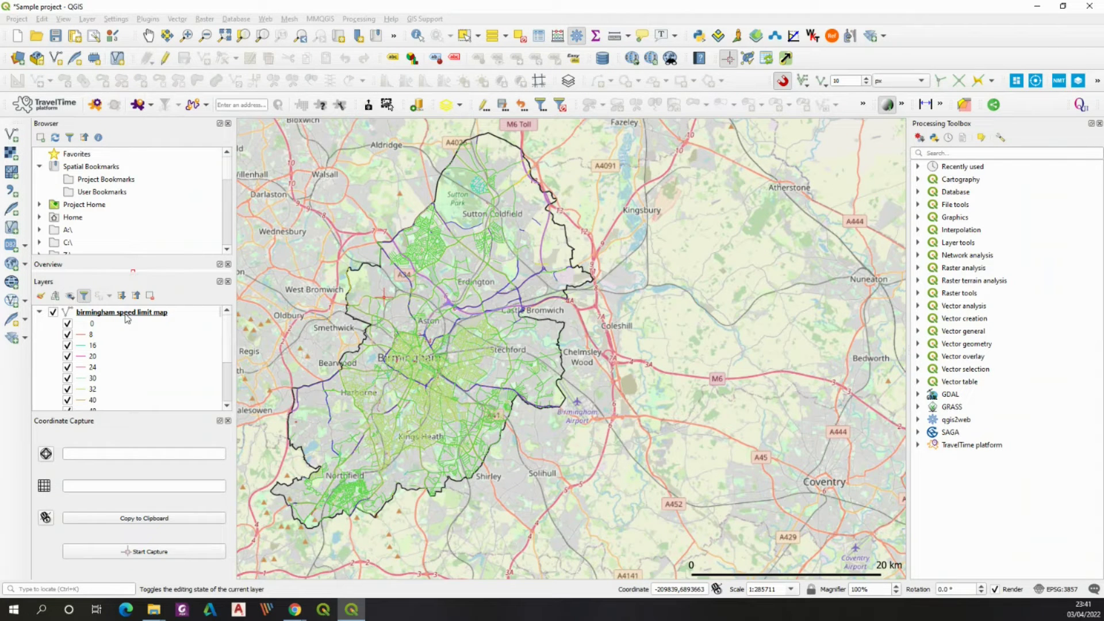
right_click(127, 318)
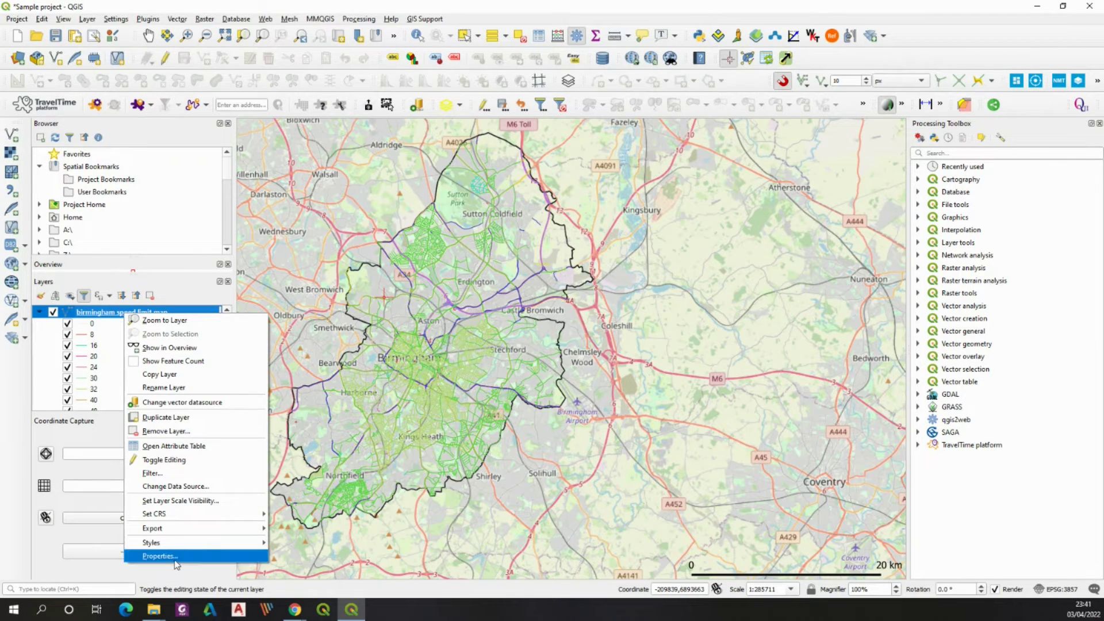
left_click(94, 326)
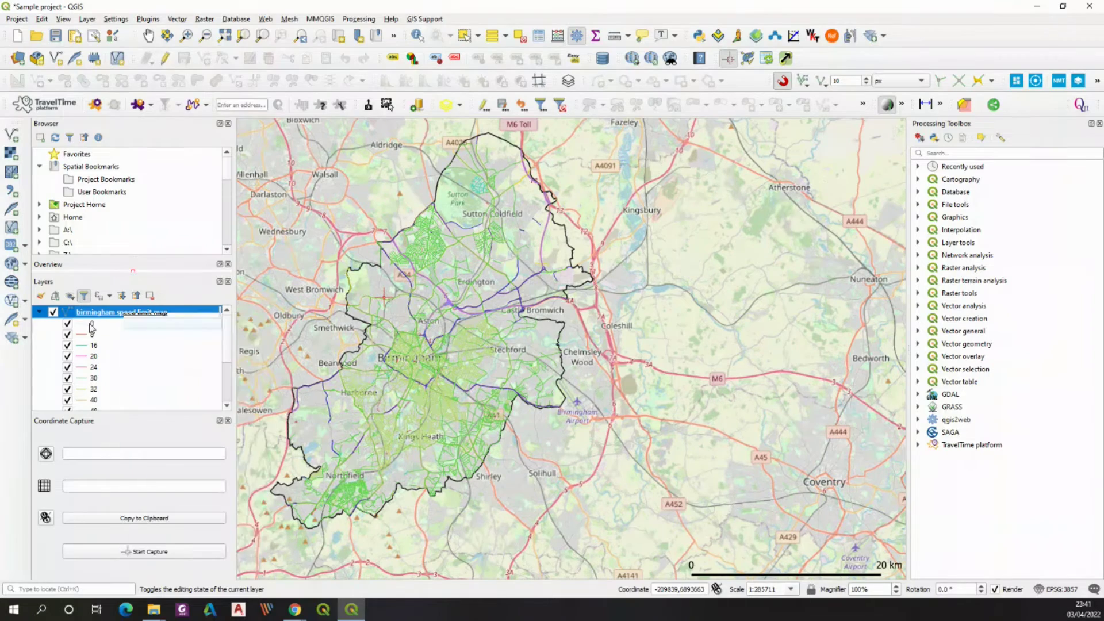
double_click(85, 340)
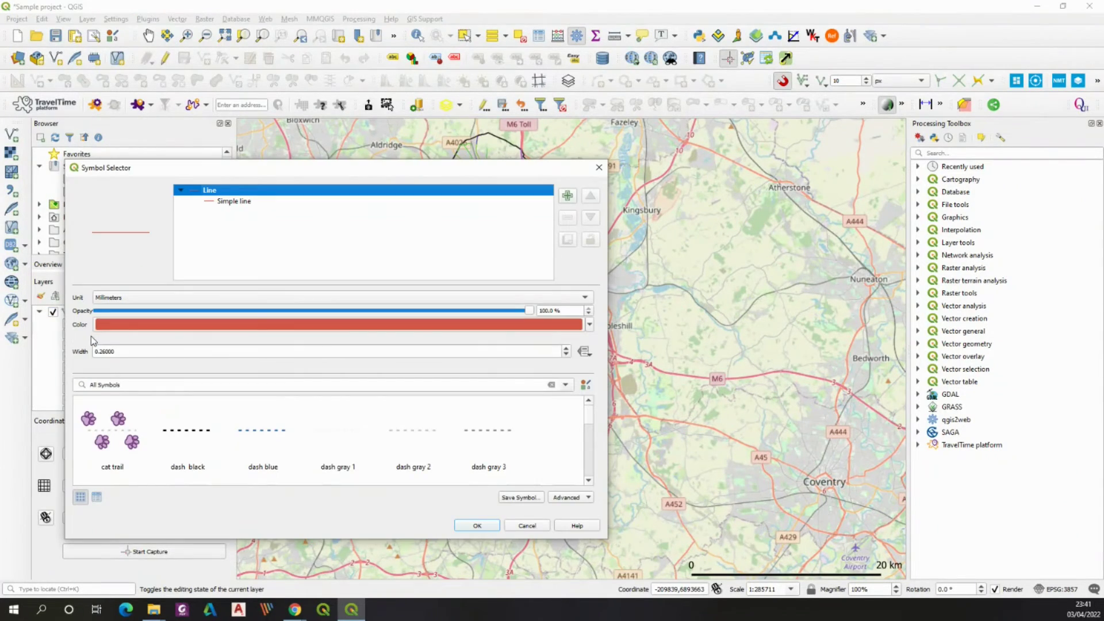
left_click_drag(248, 168, 562, 87)
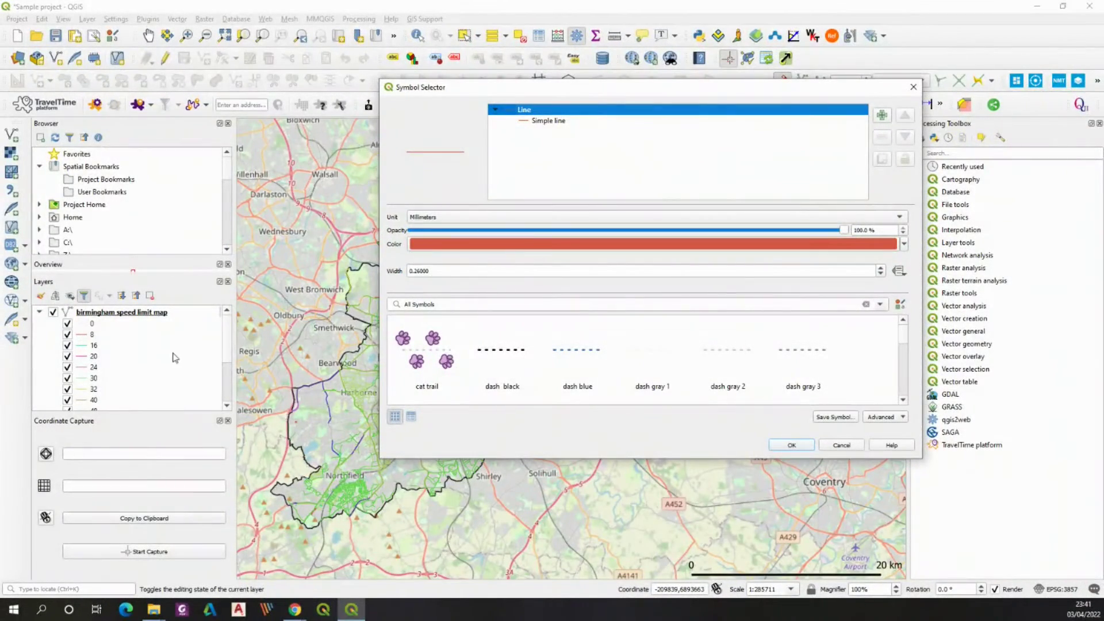
left_click(531, 121)
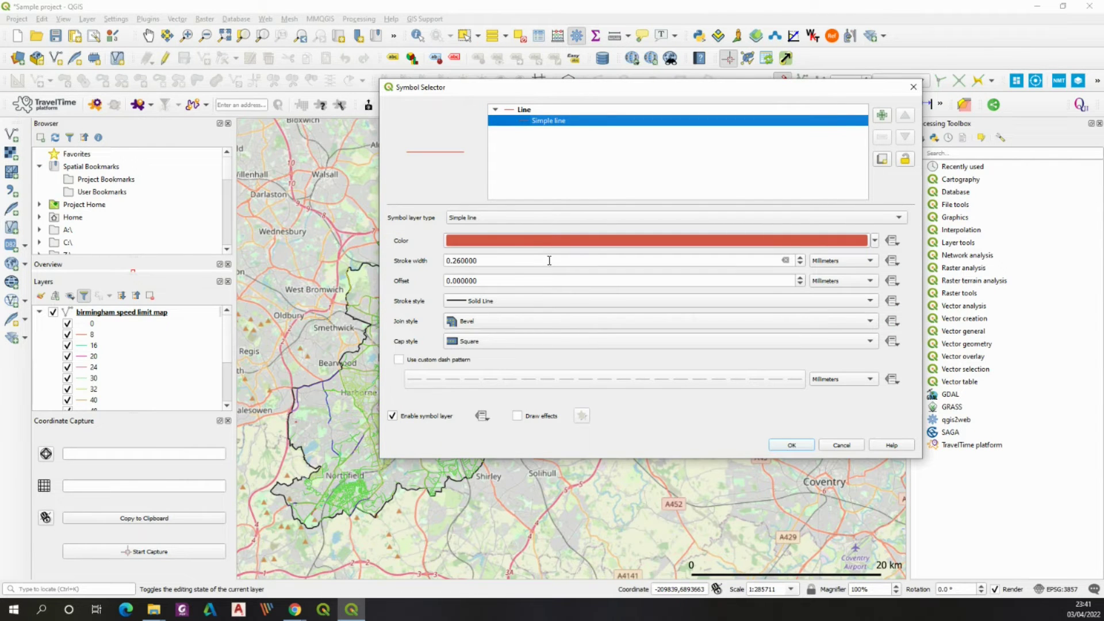
left_click(913, 87)
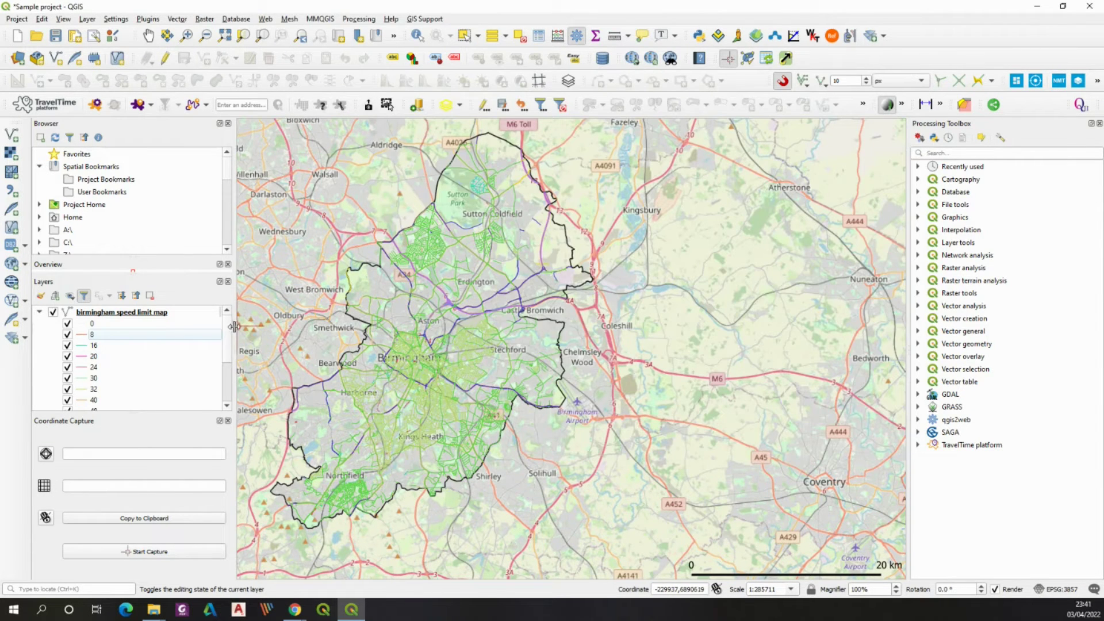
- Set the line color of the maxspeed 112 category to dark red, #a40000
scroll(228, 356, "down", 3)
scroll(229, 368, "up", 1)
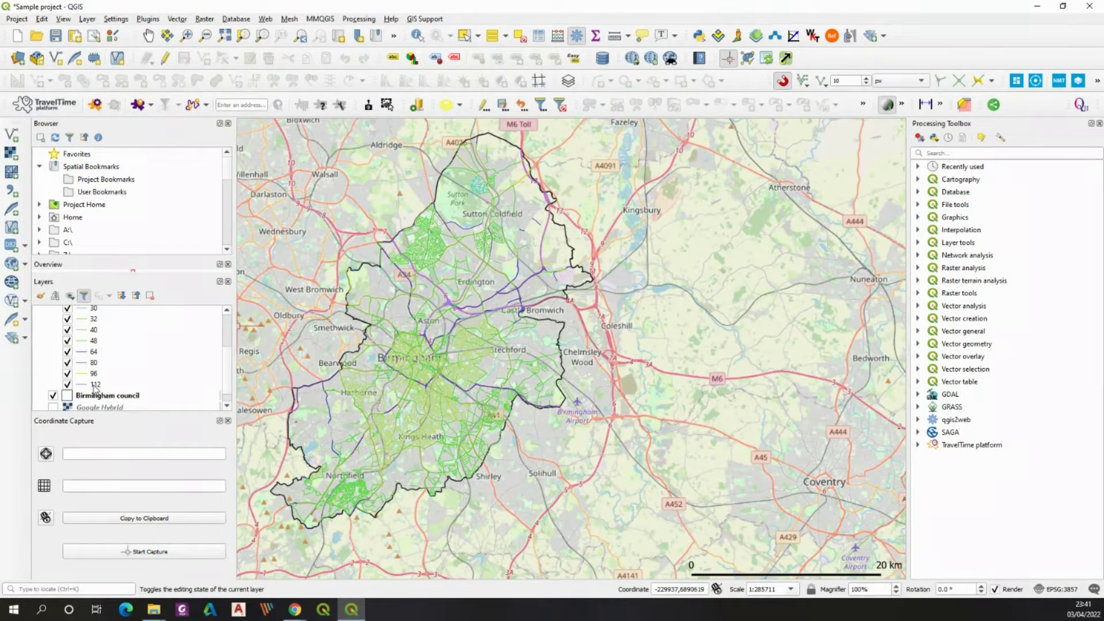
double_click(95, 386)
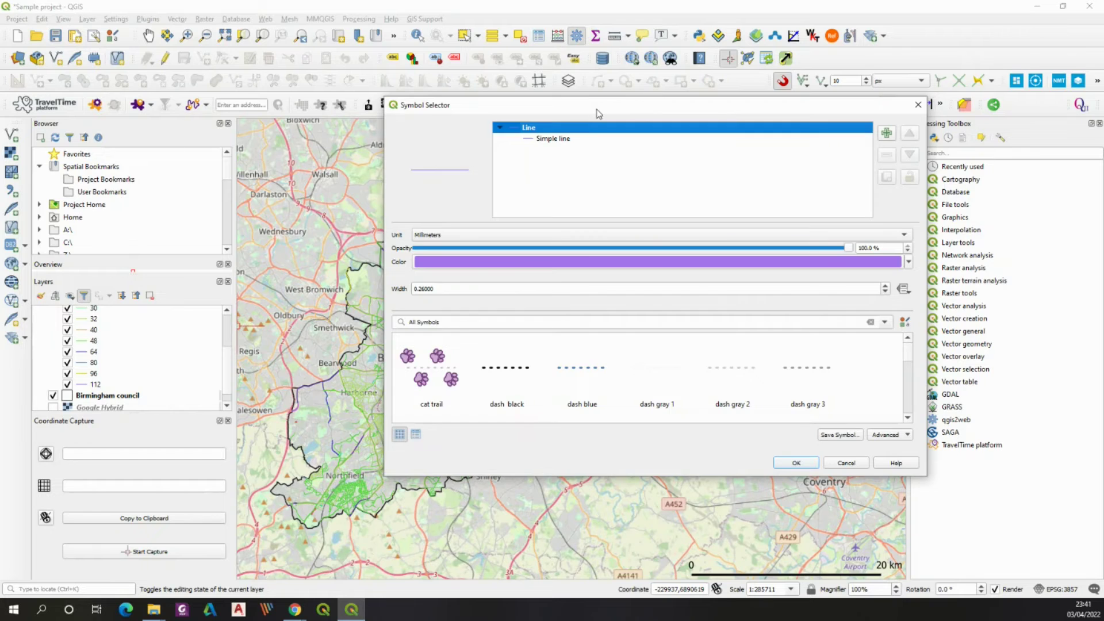
left_click_drag(605, 105, 717, 60)
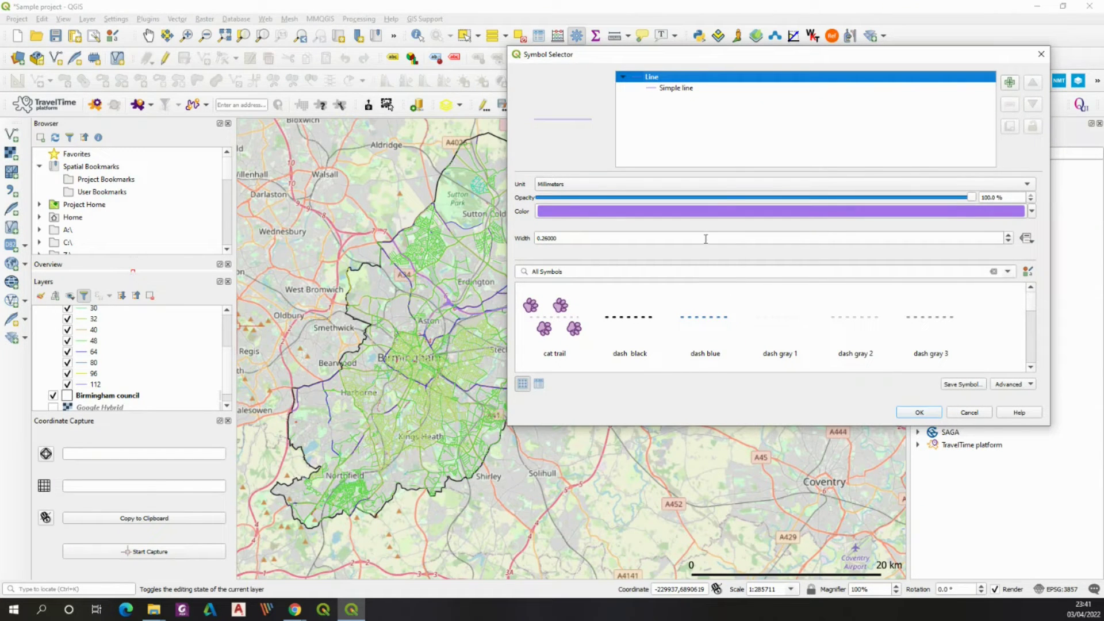
left_click(719, 214)
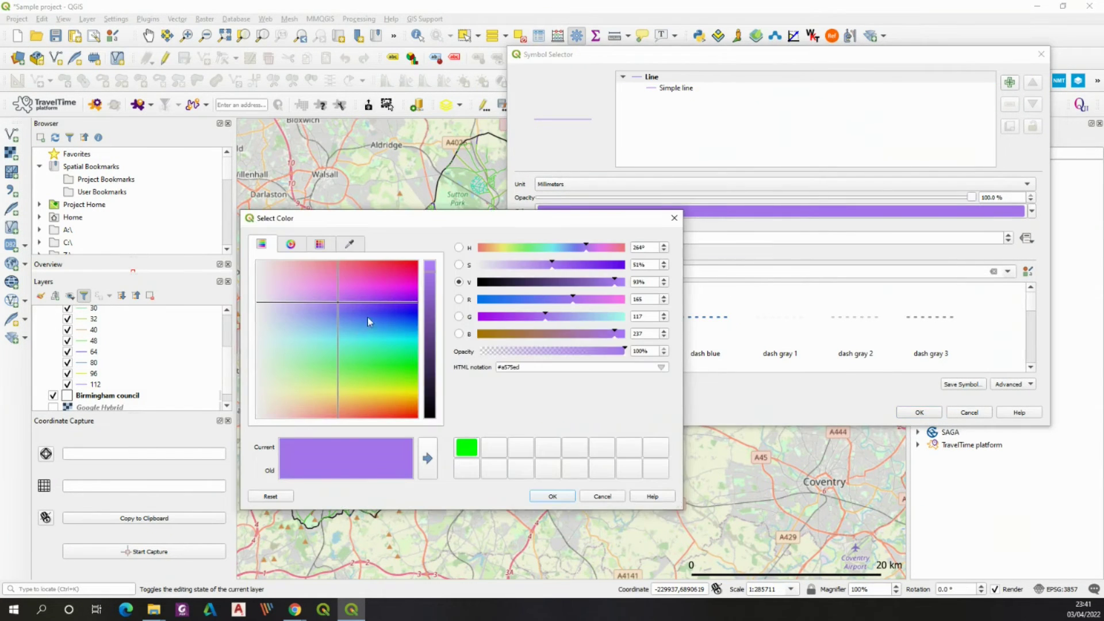
left_click_drag(341, 305, 416, 419)
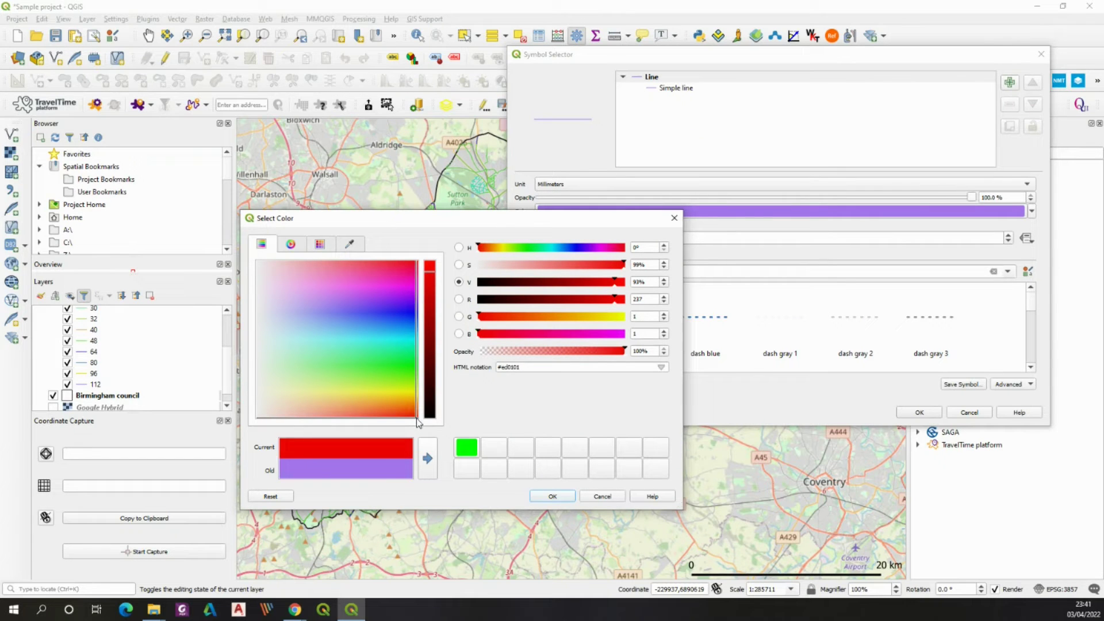
left_click_drag(431, 273, 432, 321)
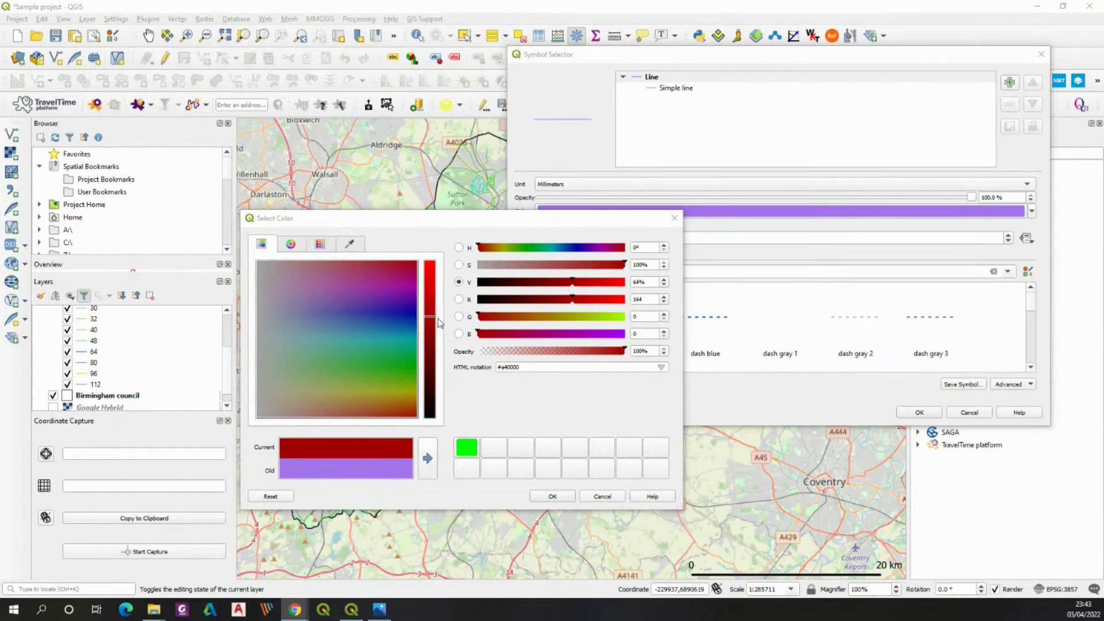
left_click(541, 497)
- Set the line width of the maxspeed 112 category to 1.5 mm and apply the symbol
left_click_drag(556, 238, 537, 238)
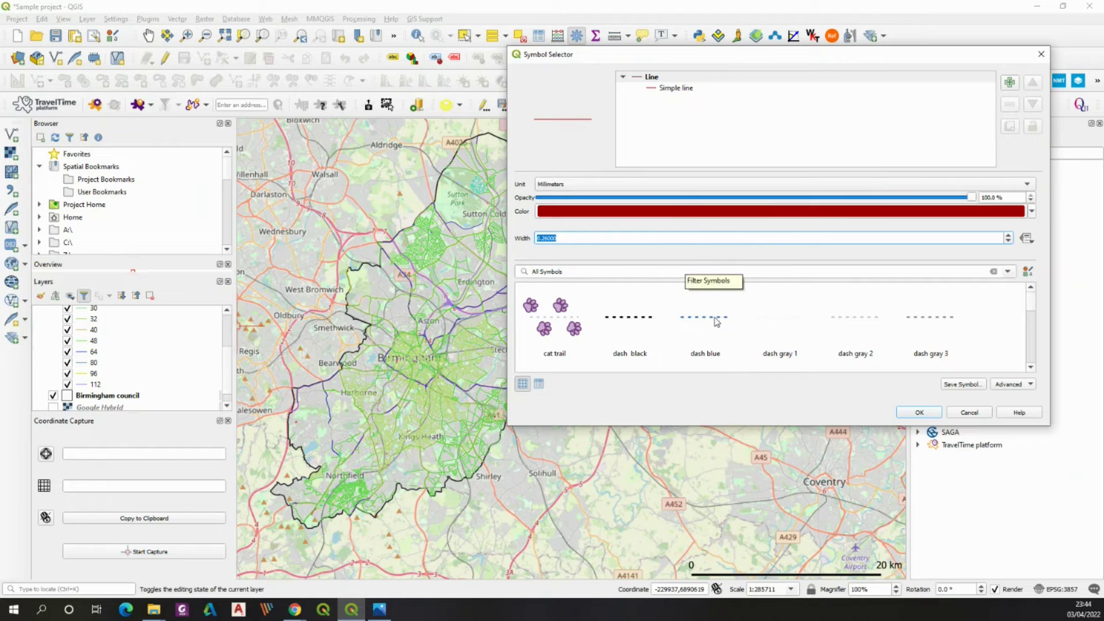
type("1")
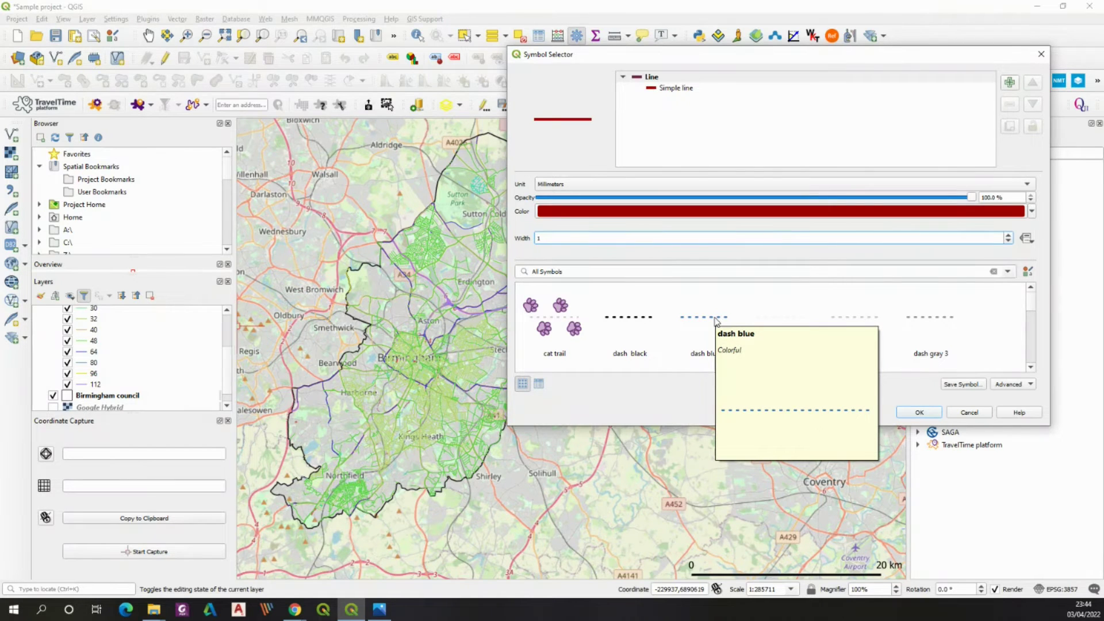
type(".5")
left_click(925, 412)
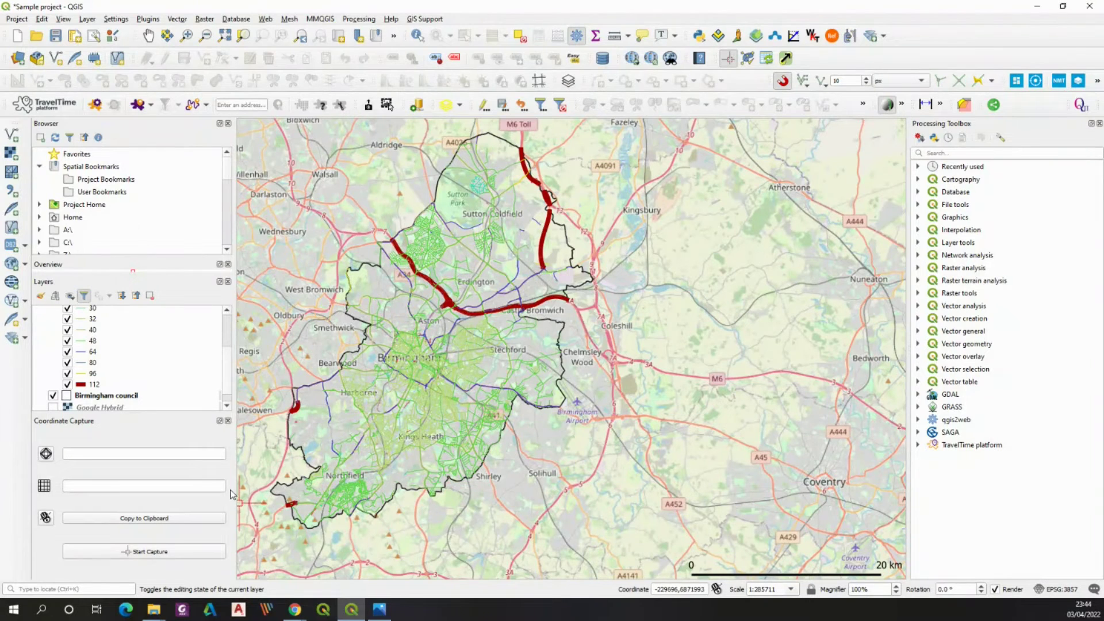
- Change the line color of the maxspeed 96 category to bright red
left_click(84, 374)
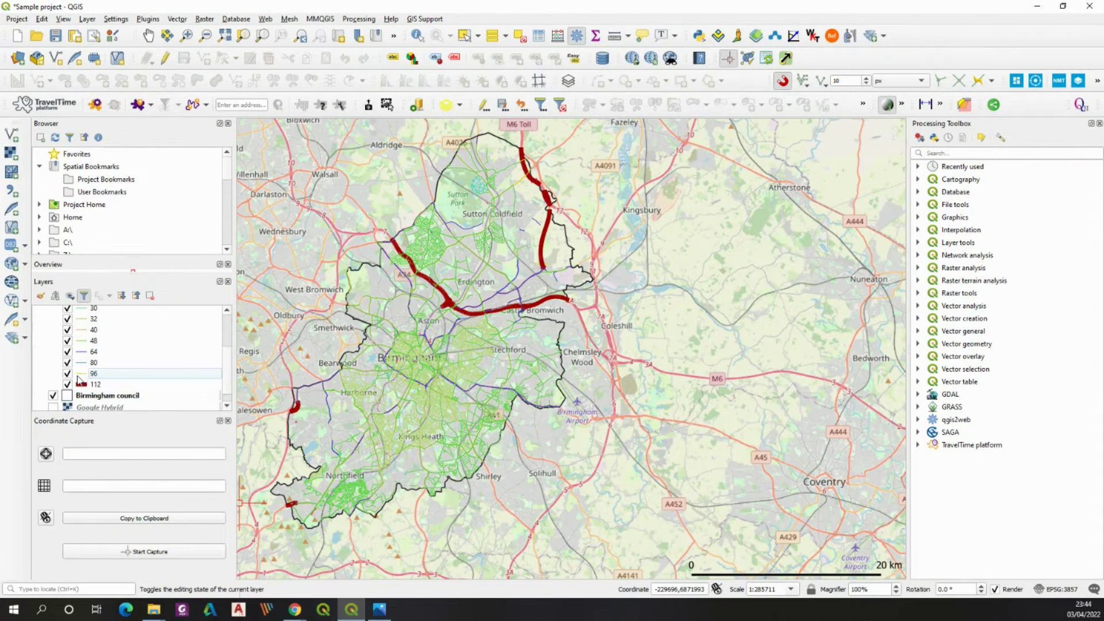
right_click(83, 377)
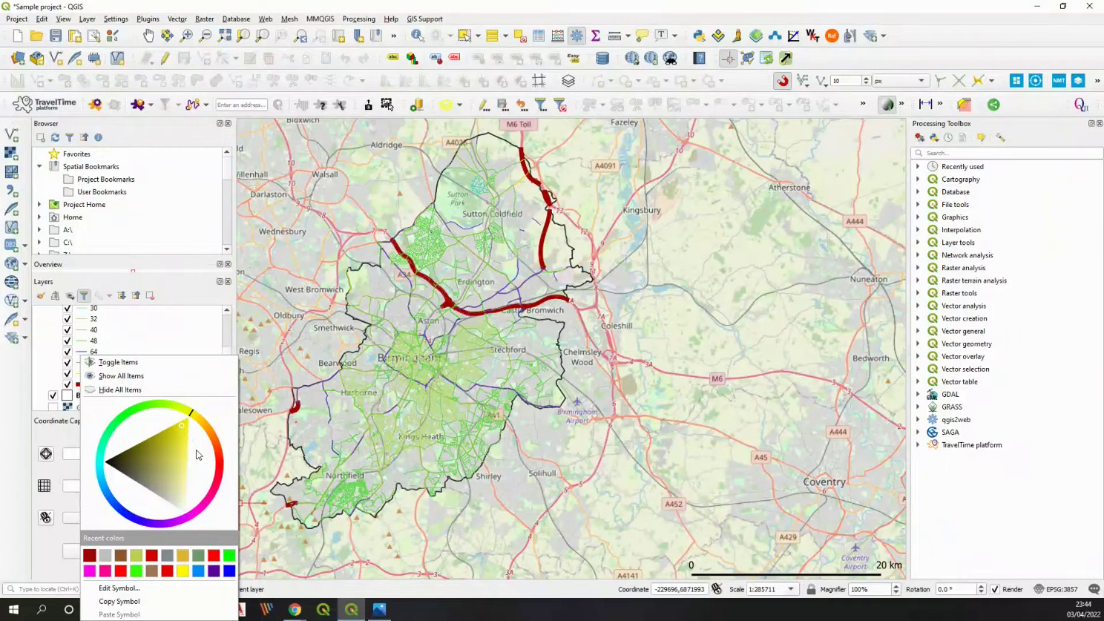
left_click(77, 375)
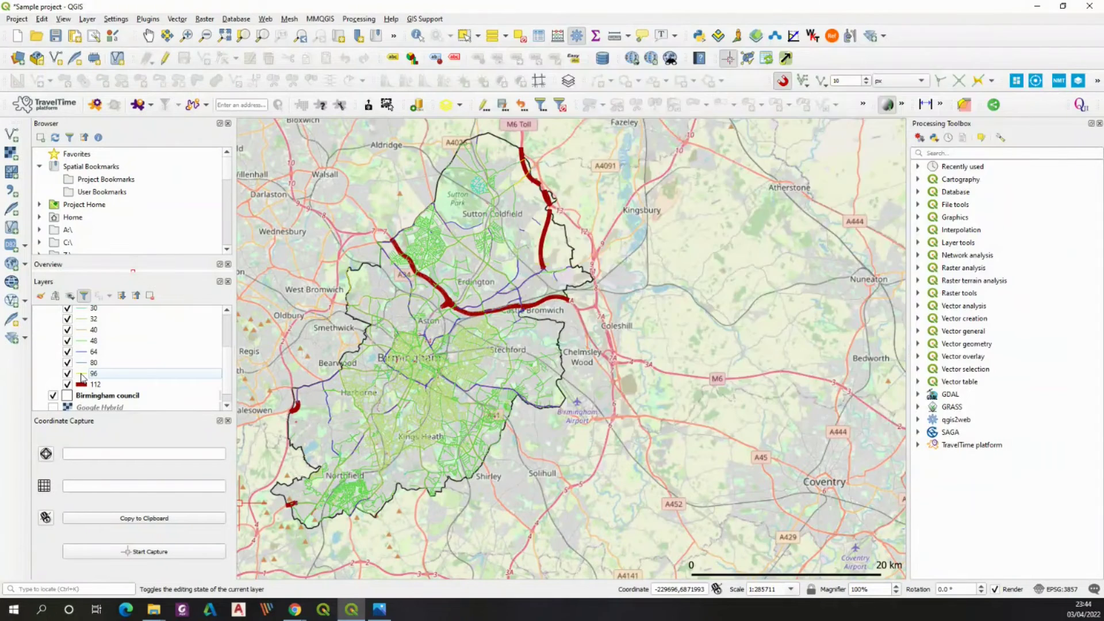
double_click(83, 378)
left_click(721, 212)
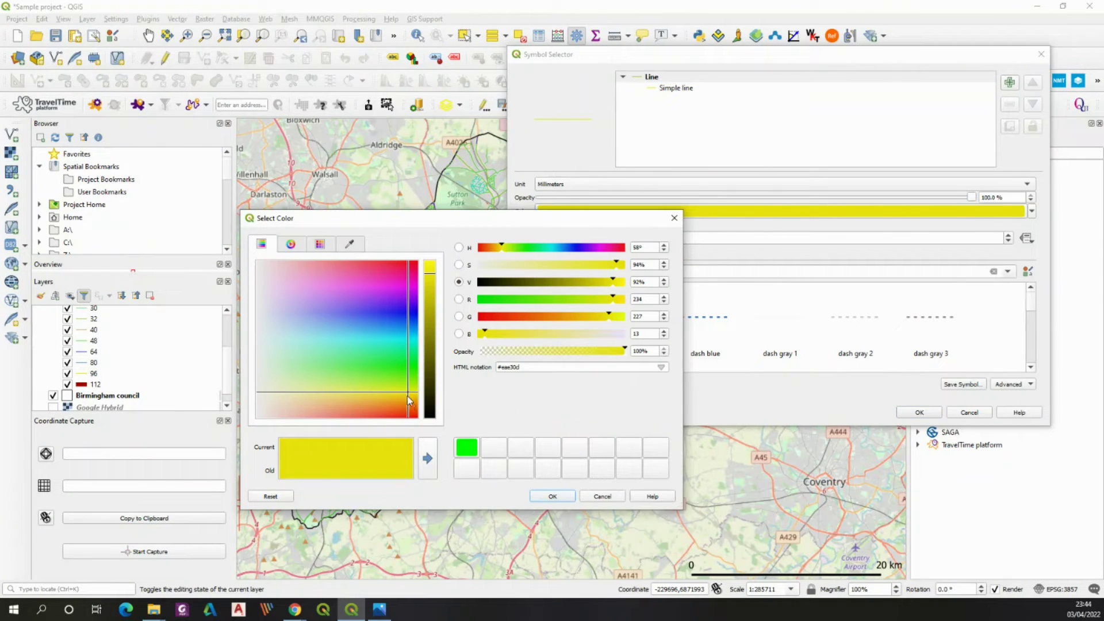
left_click_drag(411, 402, 438, 446)
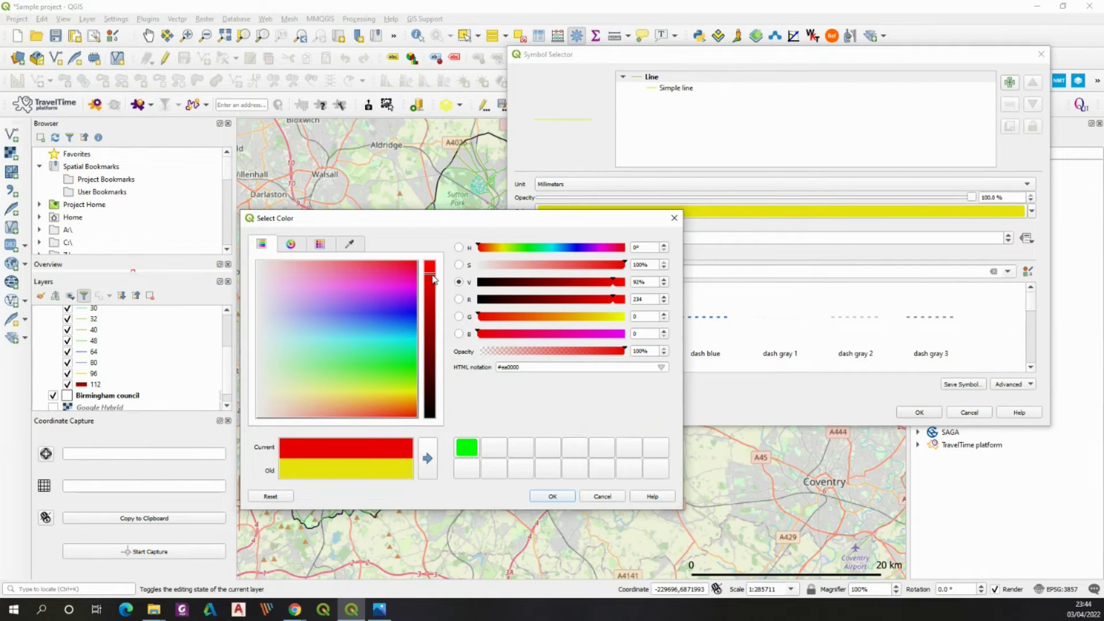
left_click(554, 498)
- Set the line width of the maxspeed 96 category to 1.25 mm and apply the symbol
double_click(577, 239)
type("11.25")
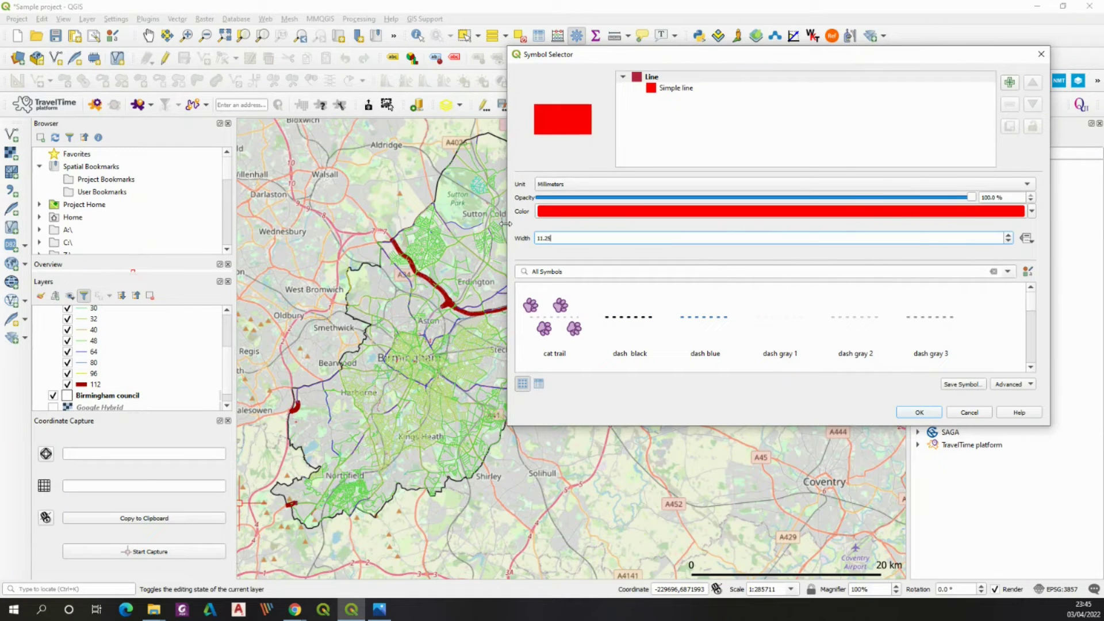
key("BackSpace")
key("BackSpace")
key("BackSpace")
type(".2")
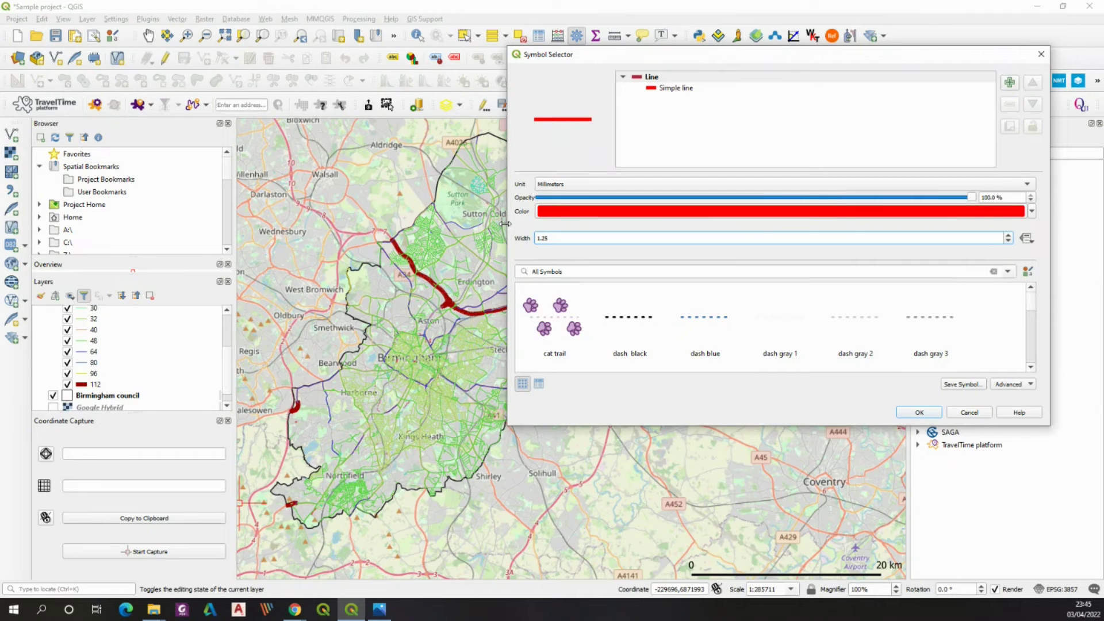
left_click(915, 414)
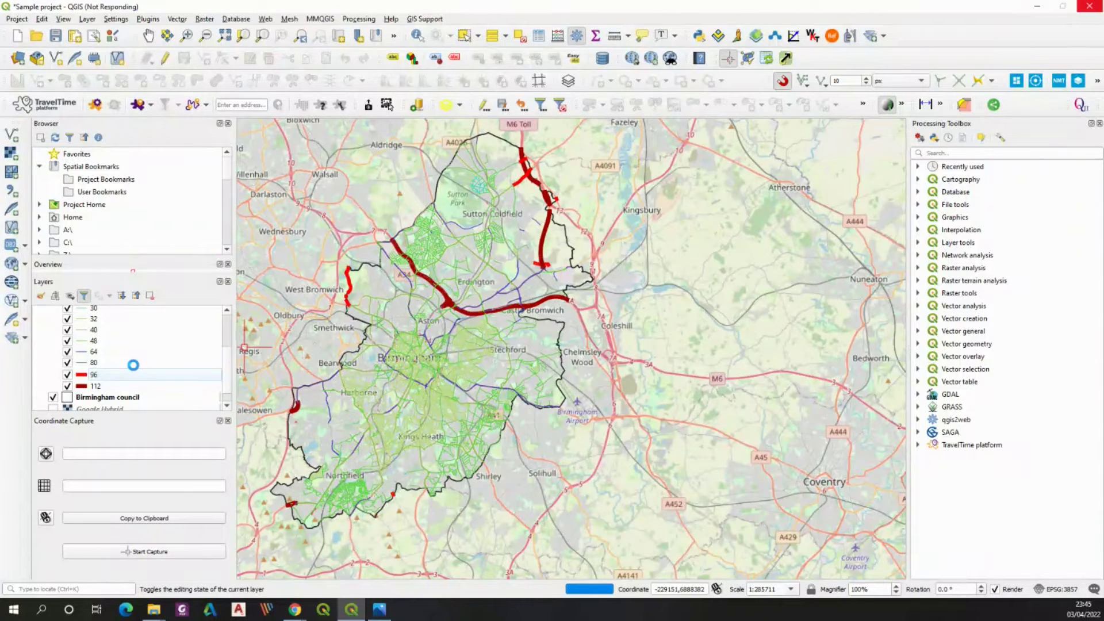
- Style the maxspeed 80 category with a dark orange line 1 mm wide
double_click(83, 363)
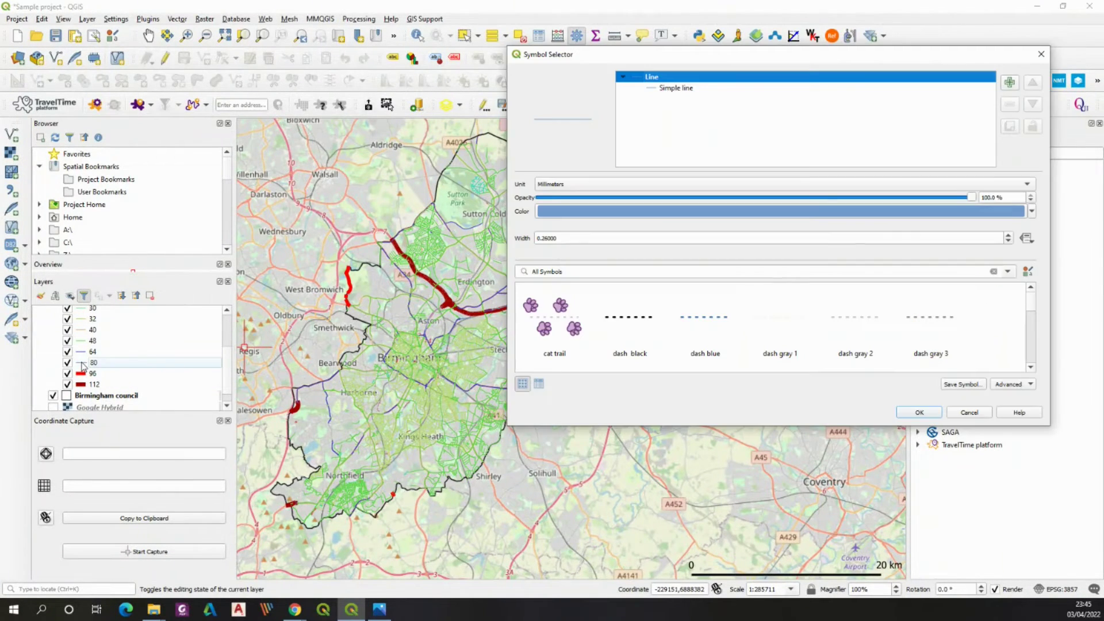
left_click(749, 215)
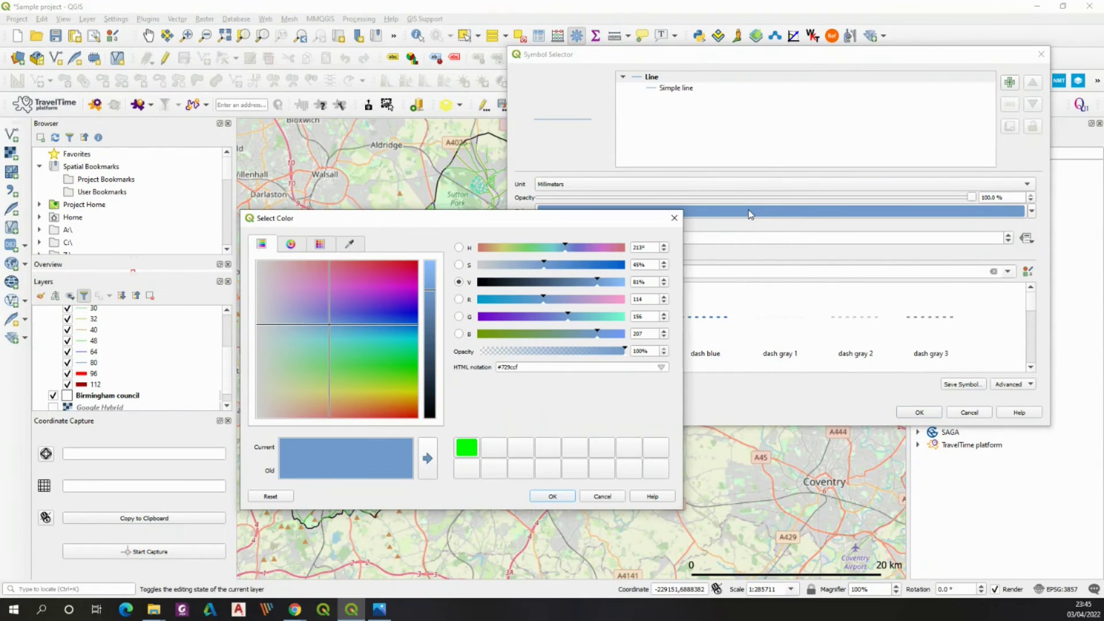
left_click_drag(327, 322, 421, 413)
left_click(549, 497)
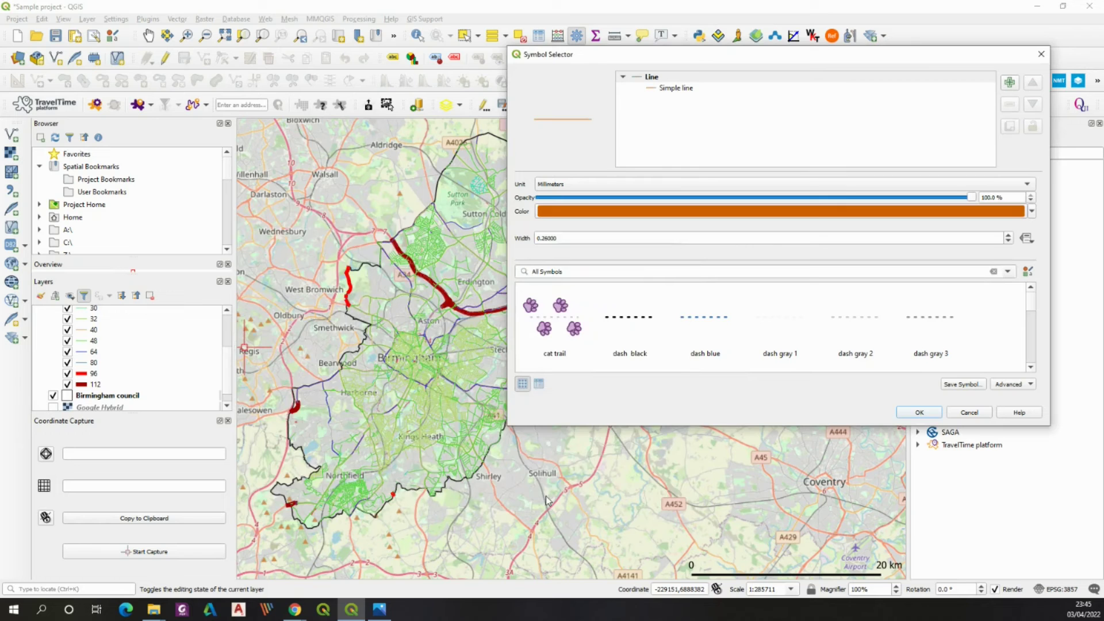
left_click_drag(557, 240, 504, 224)
type("1.")
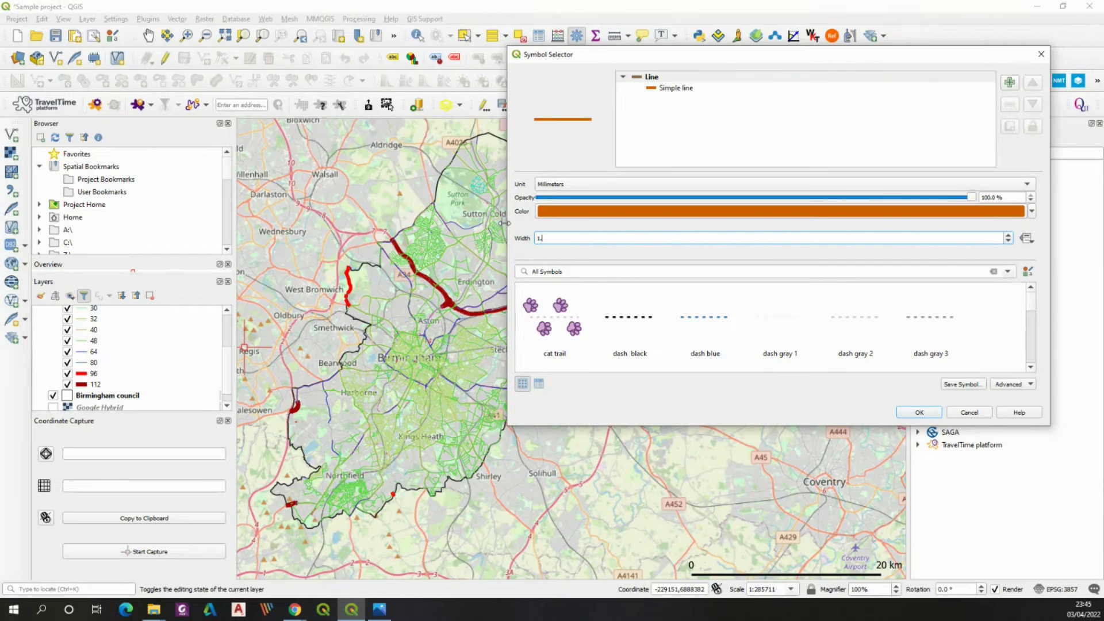
left_click(922, 413)
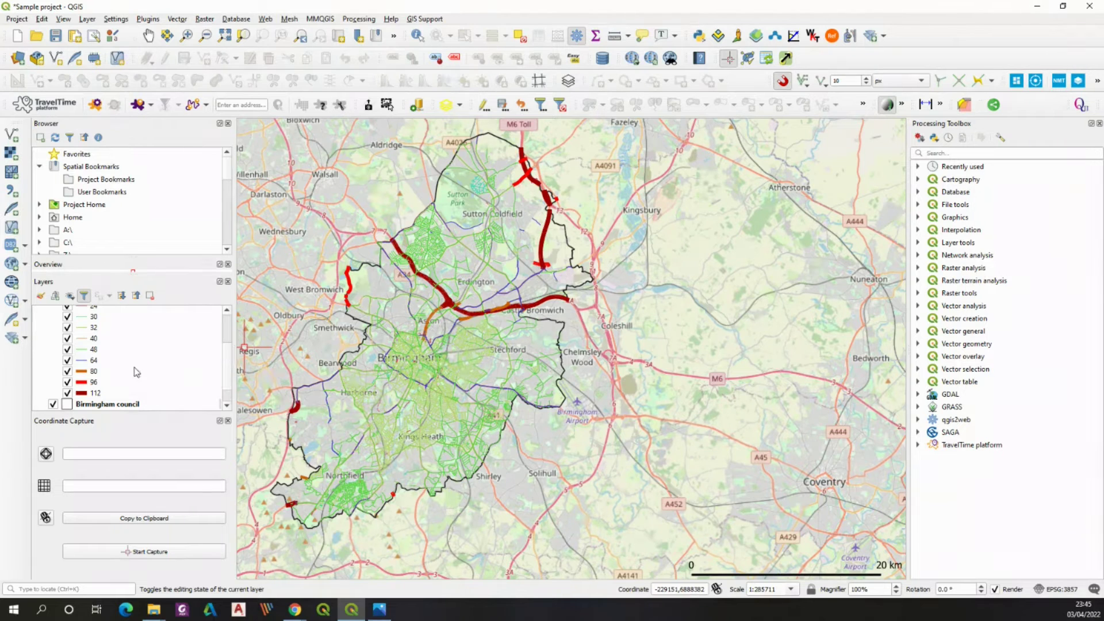
- Style the maxspeed 64 category with a thicker, dark golden yellow line
double_click(92, 363)
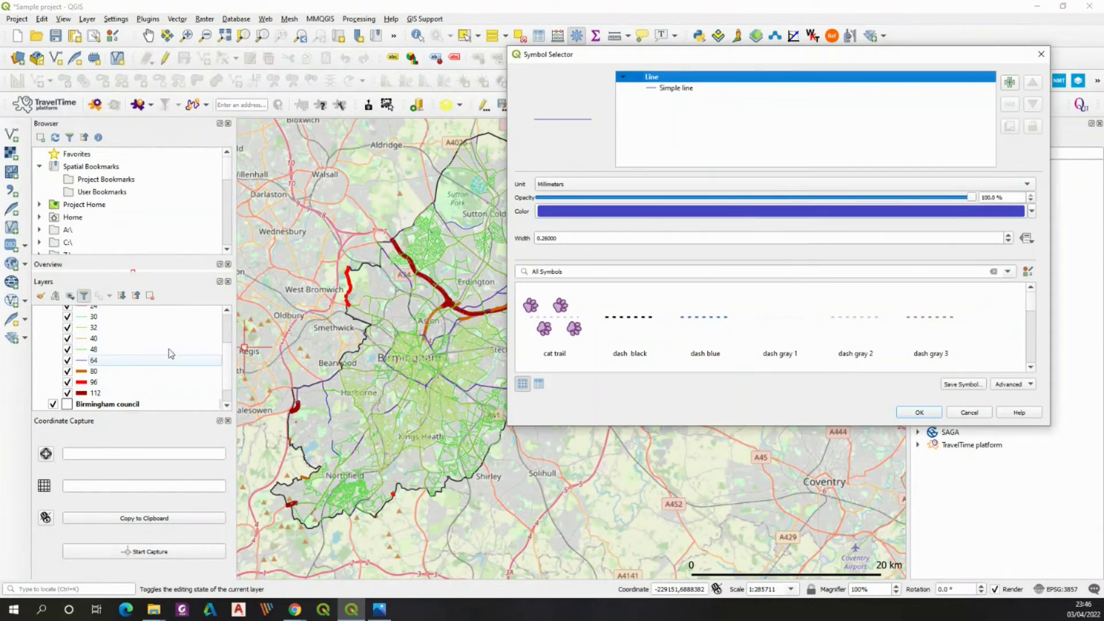
left_click(719, 211)
left_click(406, 383)
left_click_drag(406, 388, 405, 405)
left_click(552, 495)
left_click(930, 415)
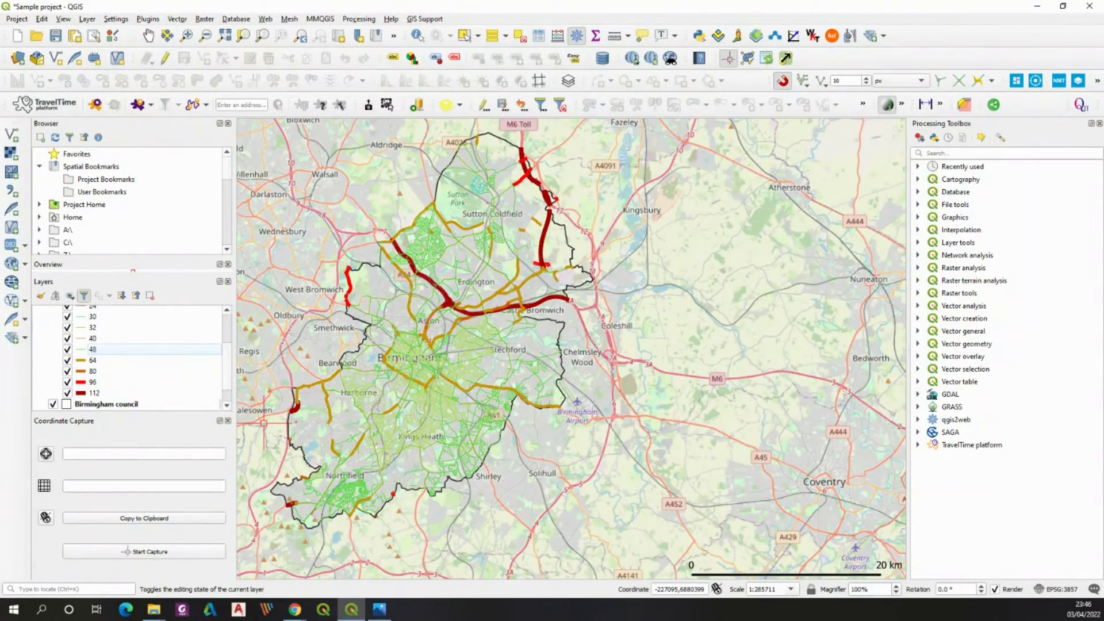
- Style the maxspeed 48 category with a bright yellow line 0.5 mm wide
double_click(80, 360)
left_click(580, 213)
left_click_drag(406, 388, 417, 420)
left_click(552, 496)
double_click(542, 238)
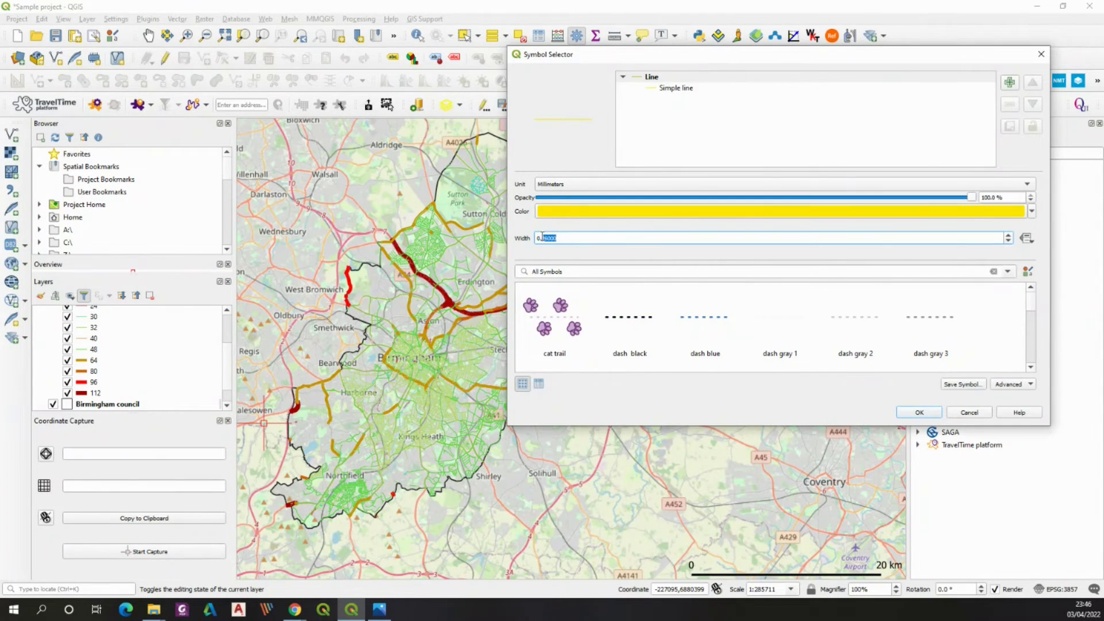
type("5")
key("Return")
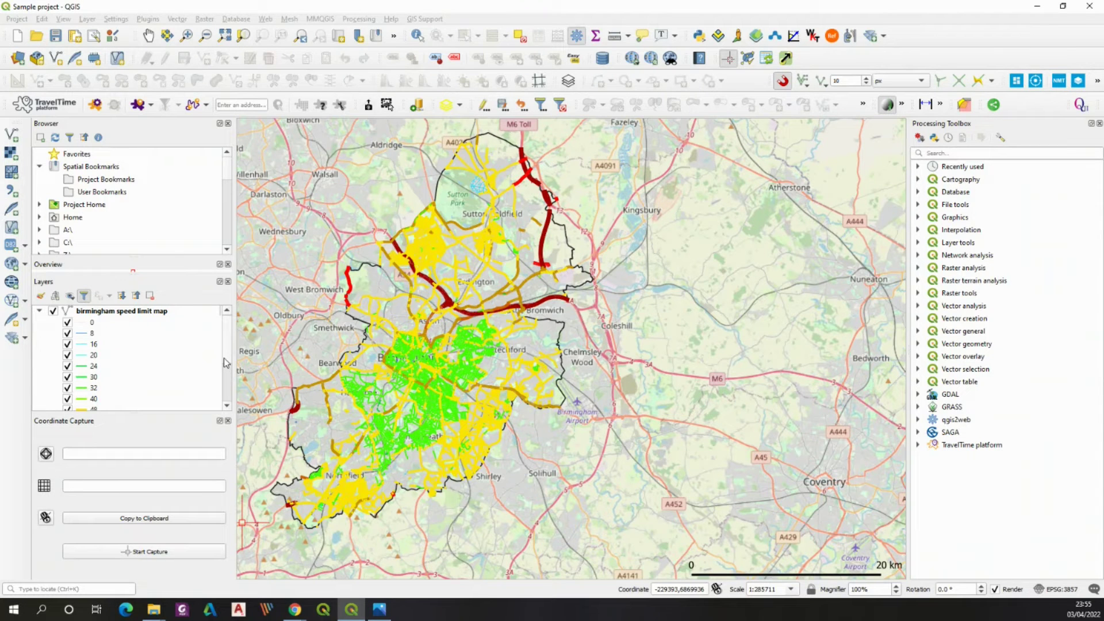
scroll(223, 358, "down", 2)
scroll(228, 374, "down", 2)
scroll(228, 368, "up", 5)
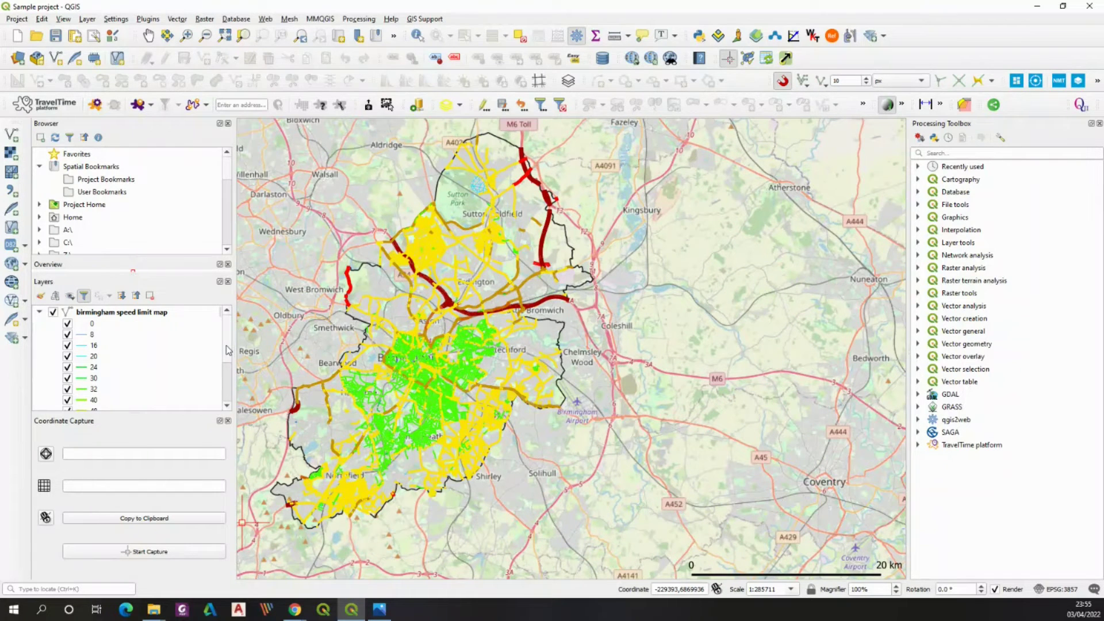
scroll(225, 379, "down", 3)
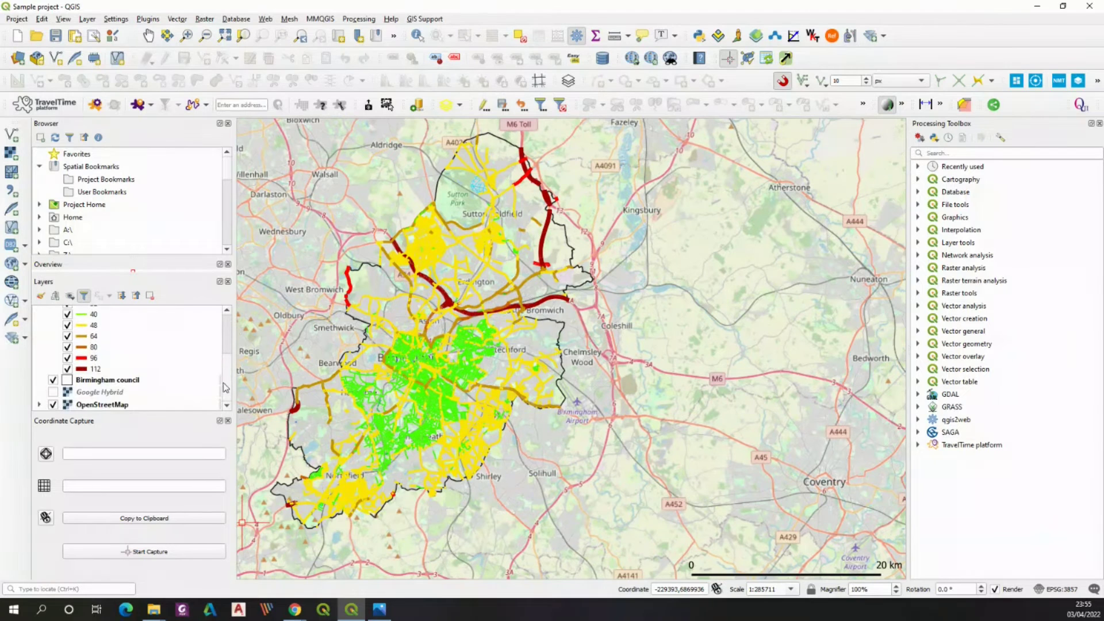
- Hide the OpenStreetMap basemap and centre the Birmingham speed limit map in the view
left_click(53, 405)
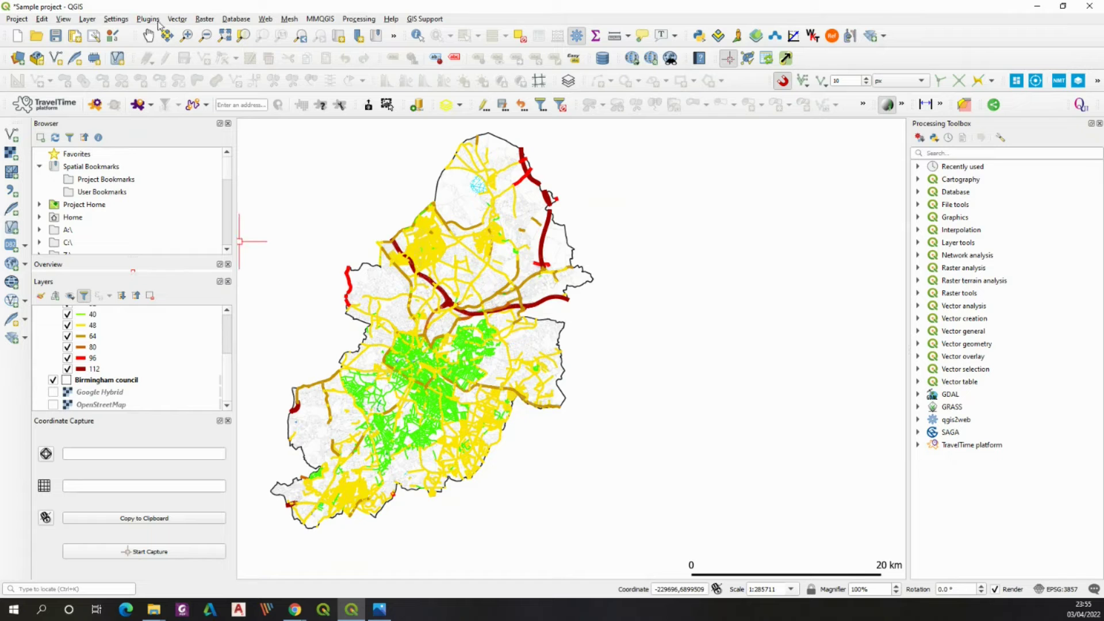
left_click(149, 35)
left_click_drag(401, 320, 498, 340)
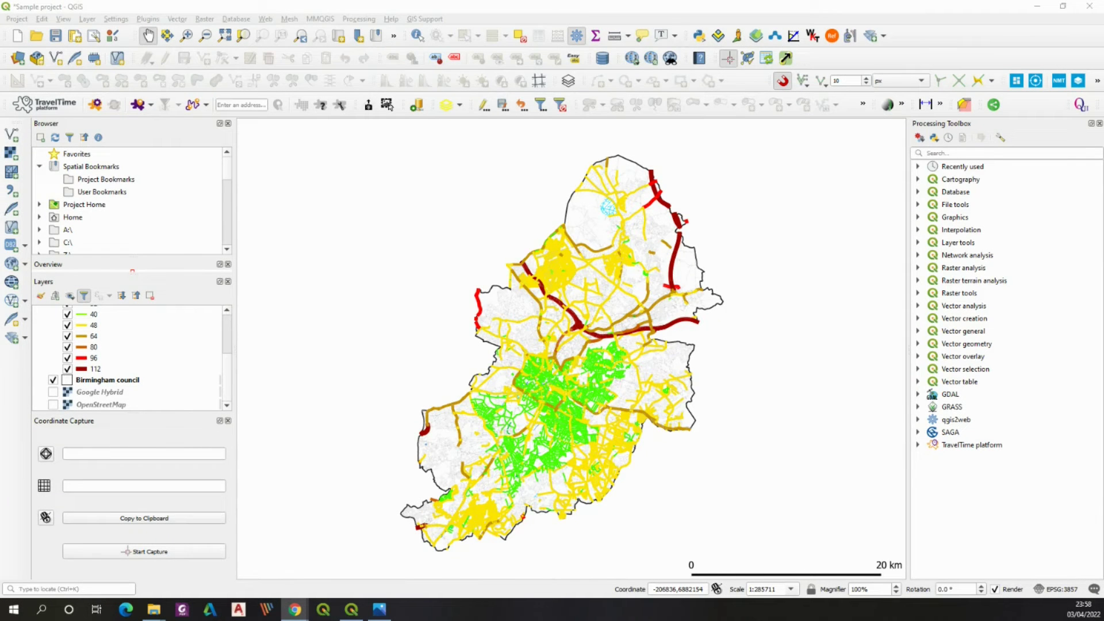
- Create a new print layout titled BHX and maximize its window
left_click(21, 21)
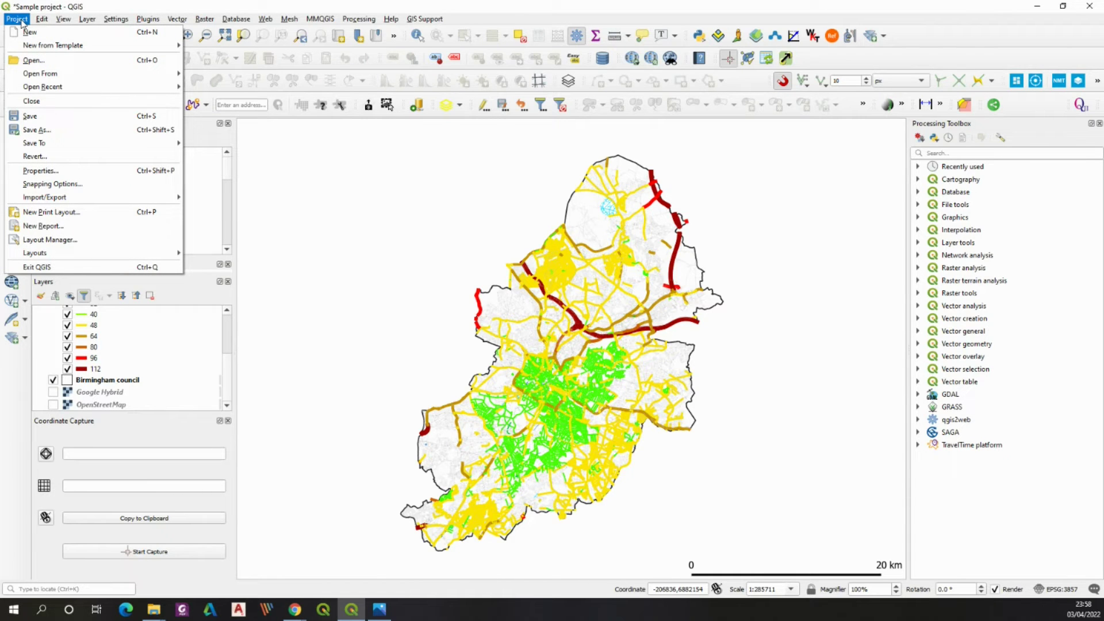
left_click(57, 213)
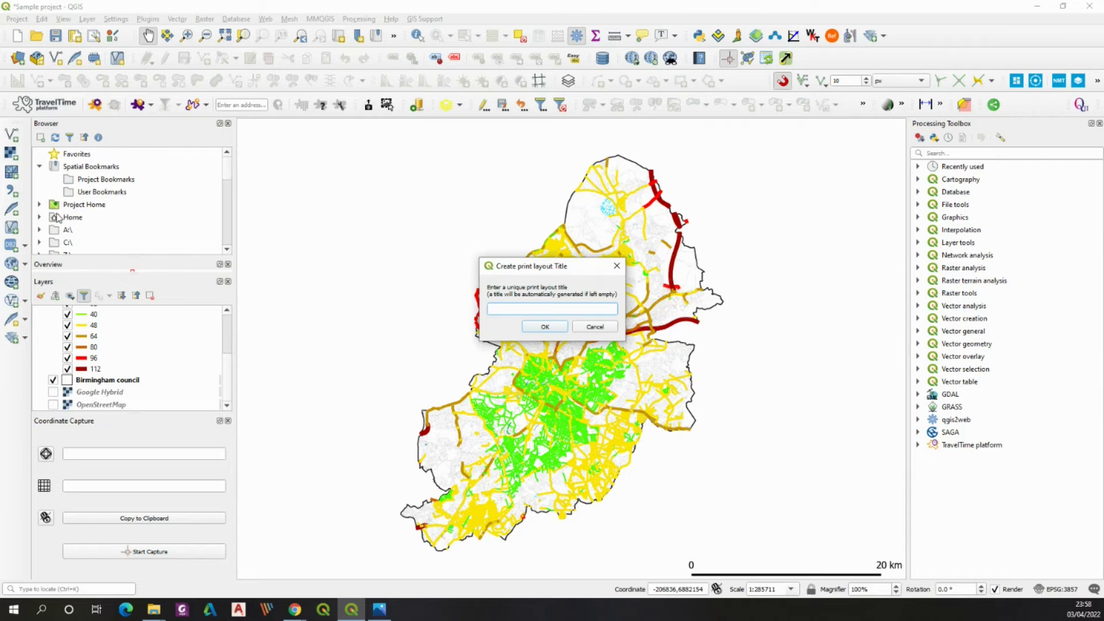
type("BHX")
left_click(545, 326)
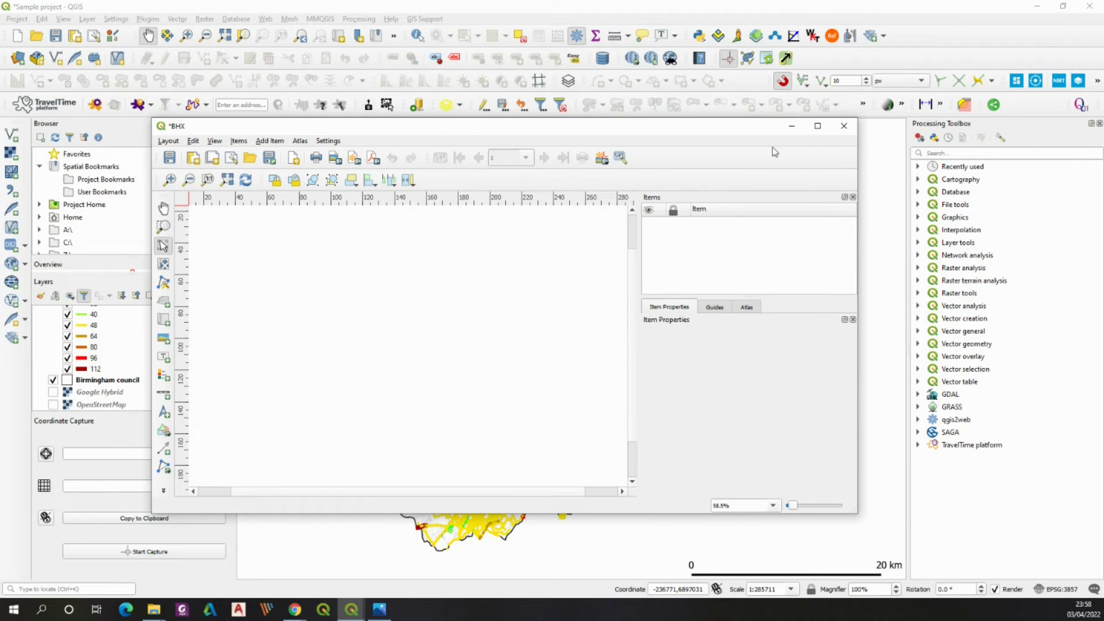
left_click(819, 128)
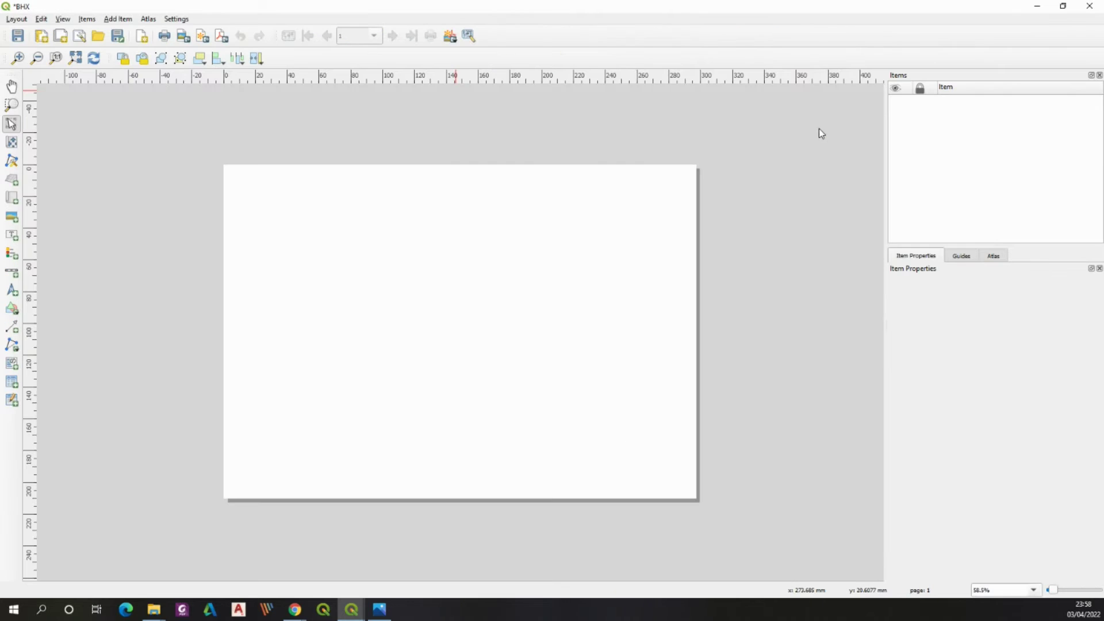
- Set the layout's page size to A0, keeping the landscape orientation, and fit the whole page in view
right_click(427, 243)
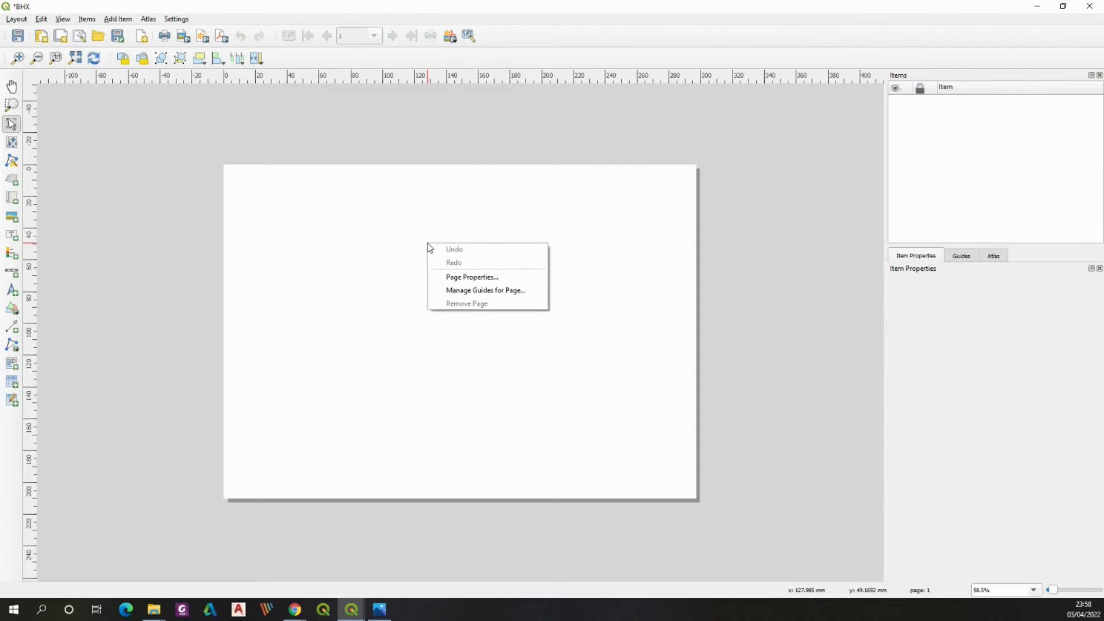
left_click(458, 278)
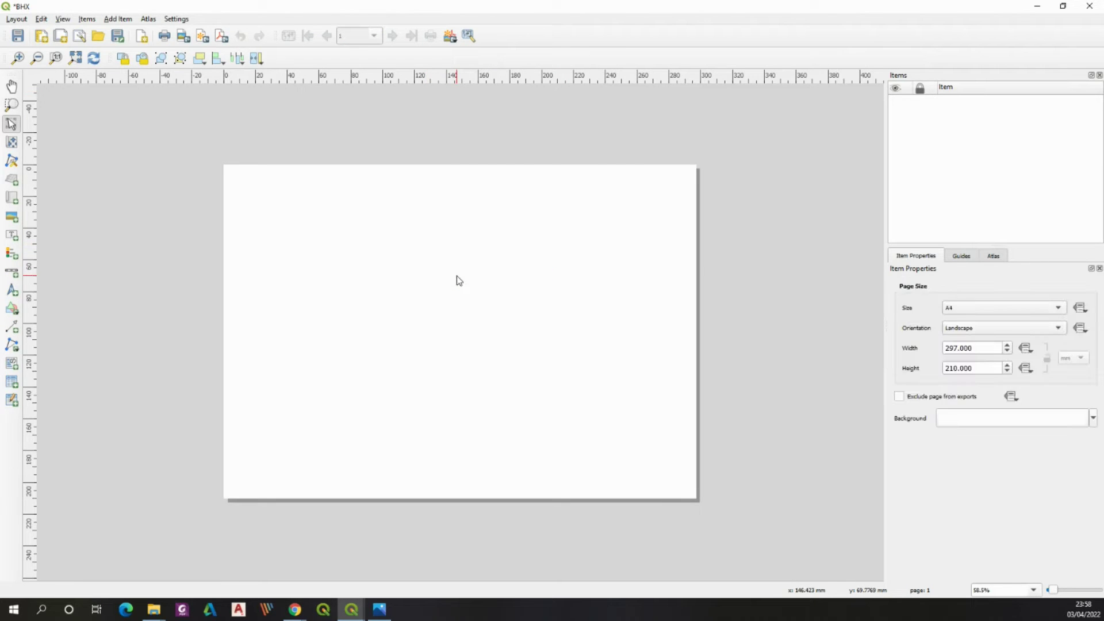
left_click(1029, 309)
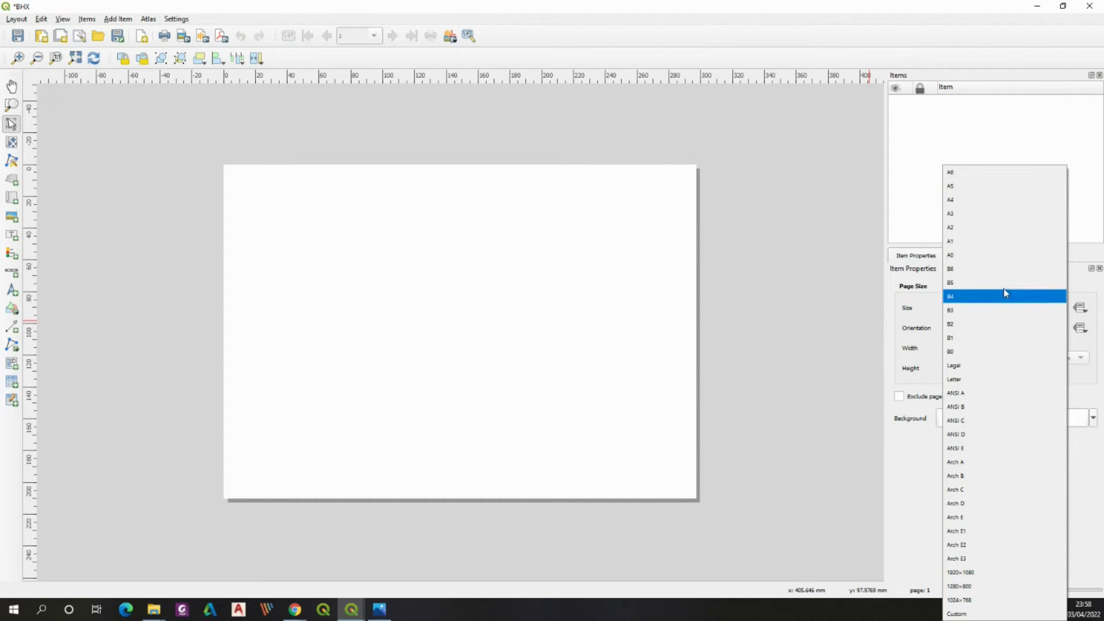
left_click(982, 260)
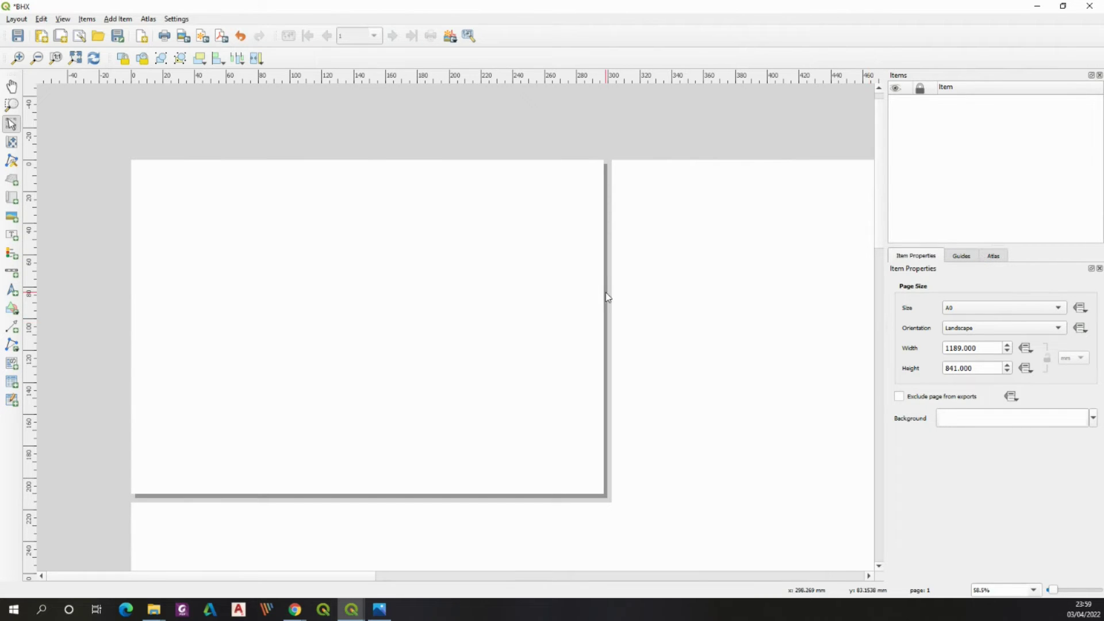
scroll(609, 296, "up", 2)
scroll(402, 308, "down", 5)
scroll(392, 315, "up", 1)
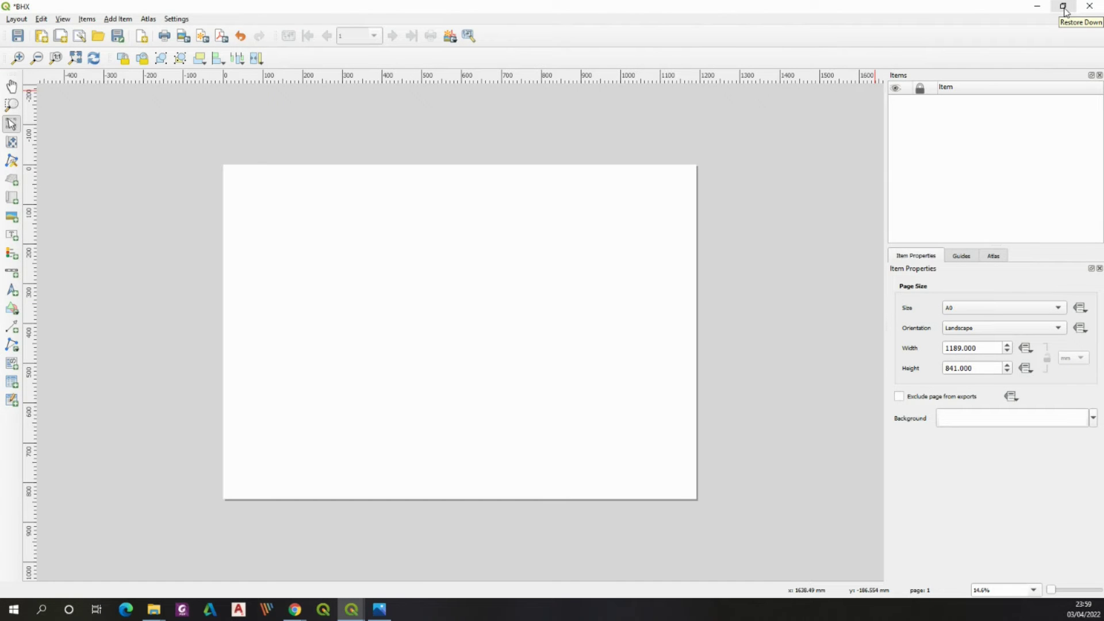
- Return to the main map and examine the styled roads around central and northern Birmingham at different scales
left_click(1063, 7)
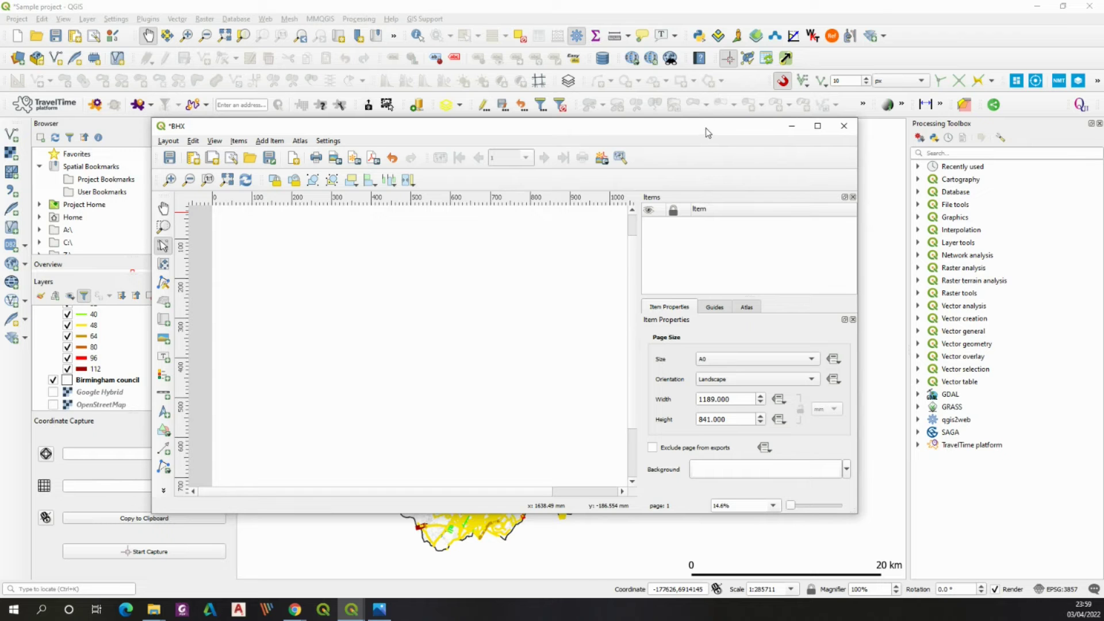
left_click_drag(708, 127, 205, 240)
left_click(289, 237)
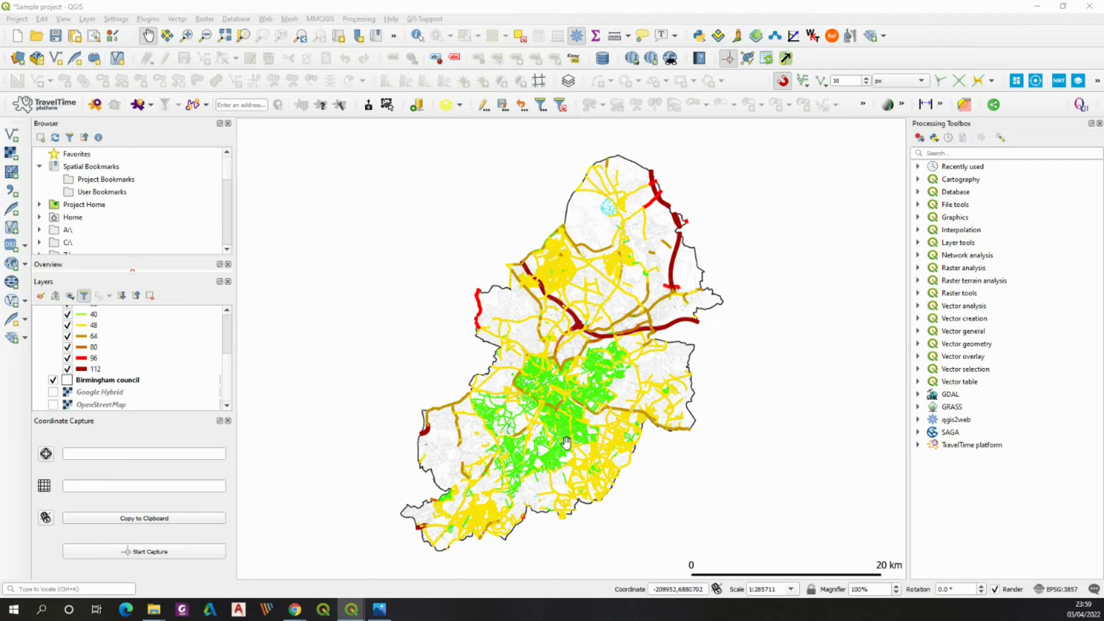
scroll(561, 386, "up", 2)
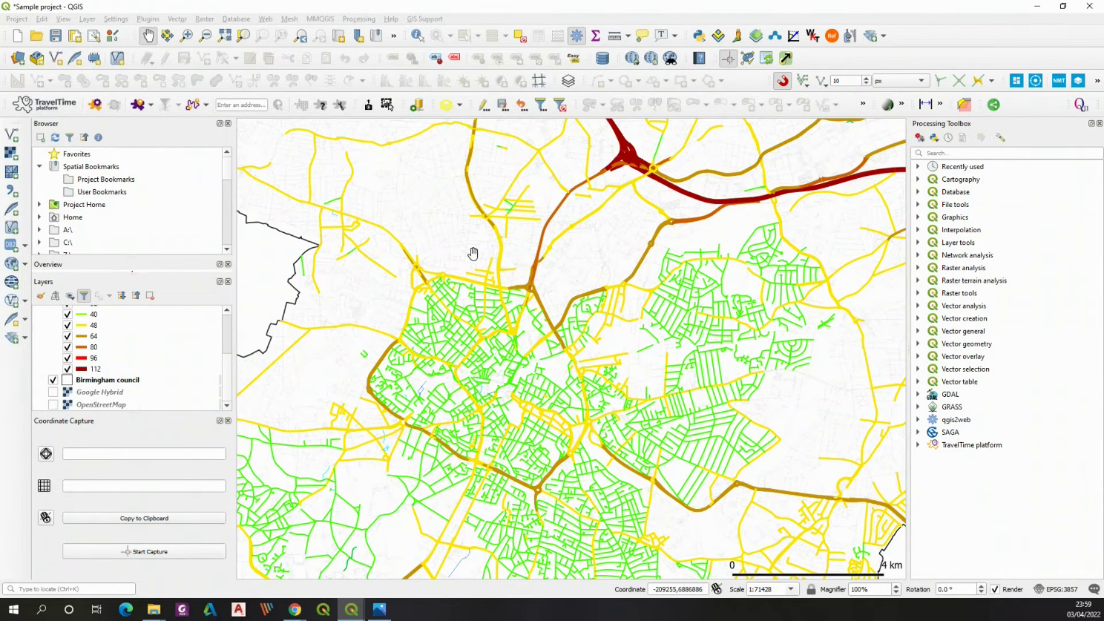
left_click_drag(473, 254, 631, 307)
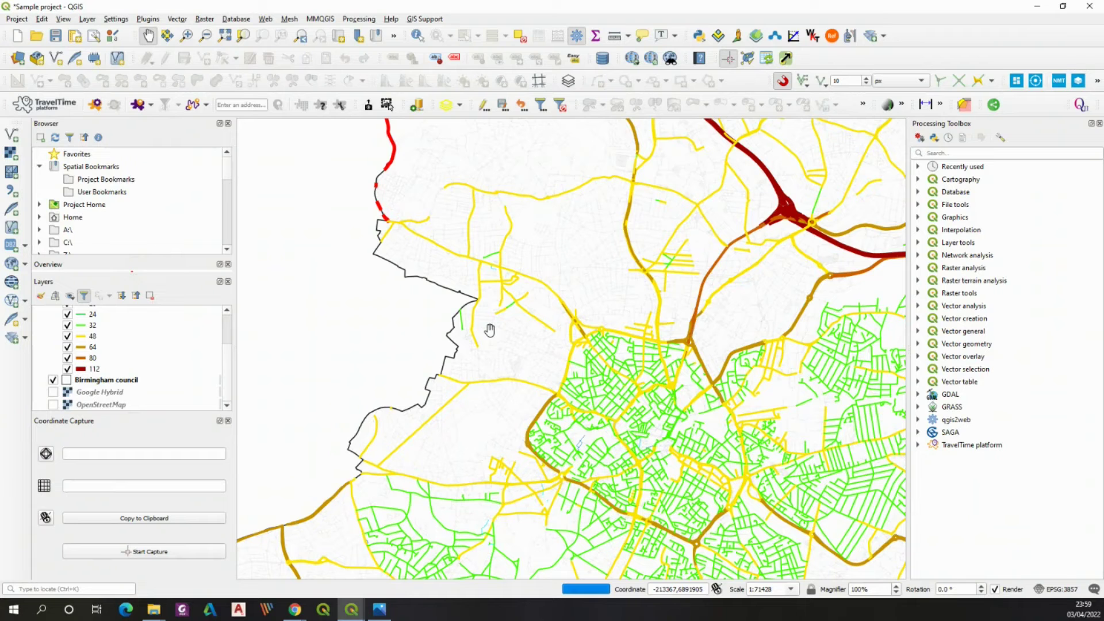
key("Up")
key("Right")
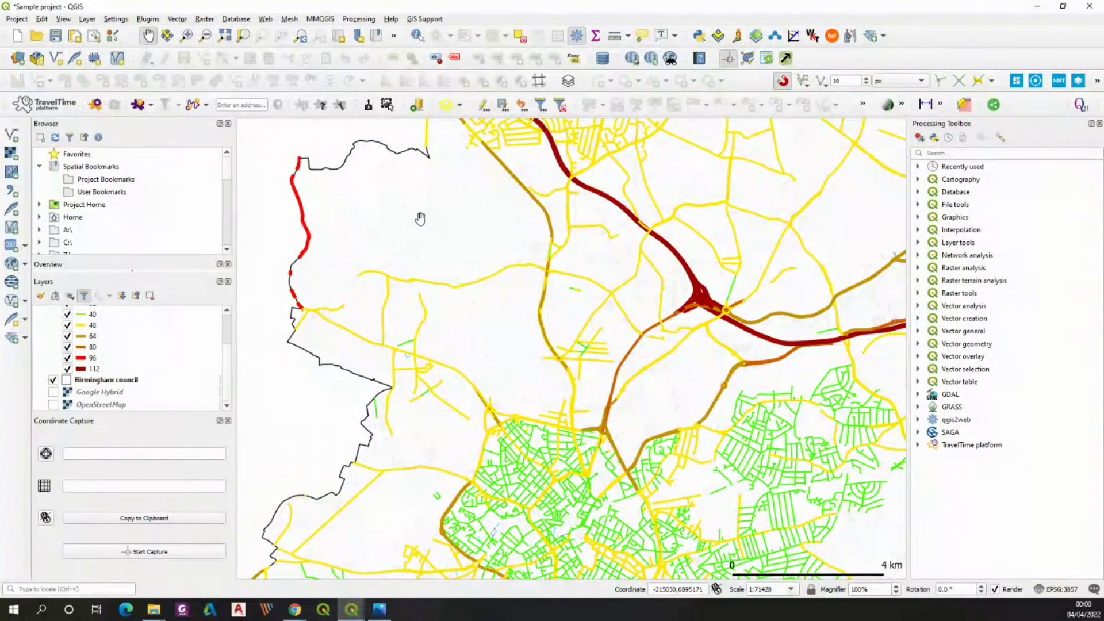
scroll(718, 284, "up", 1)
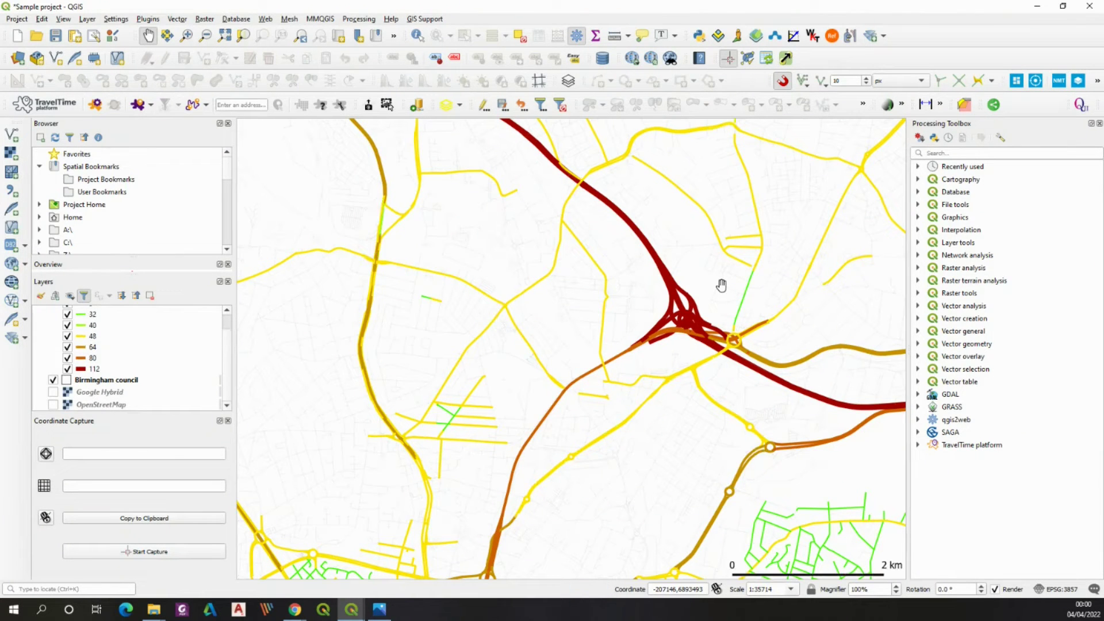
scroll(554, 295, "down", 2)
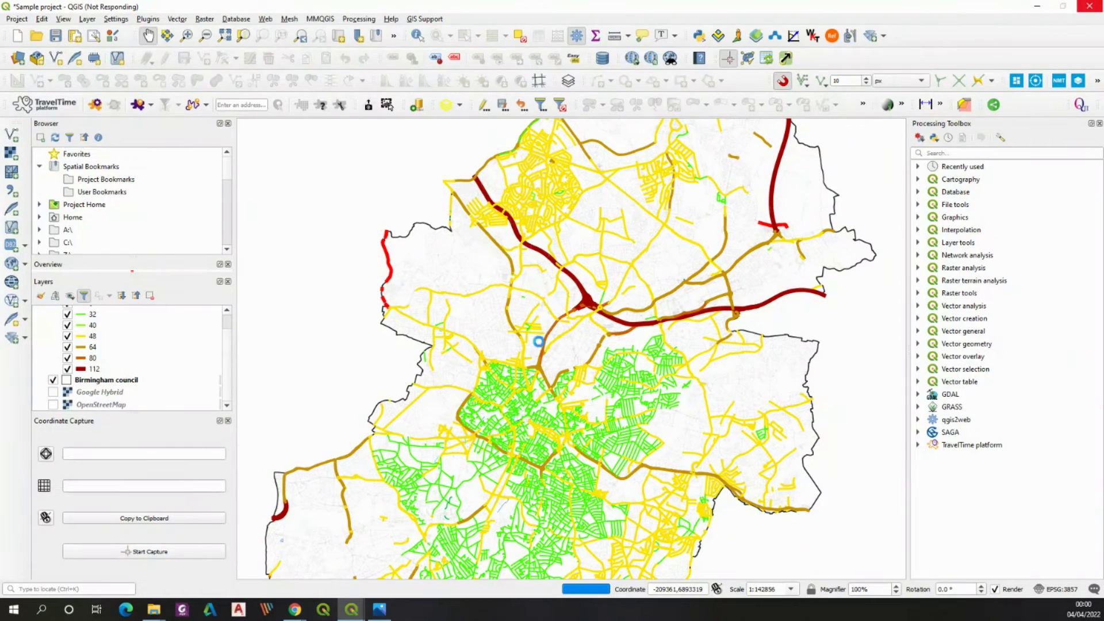
scroll(567, 331, "up", 1)
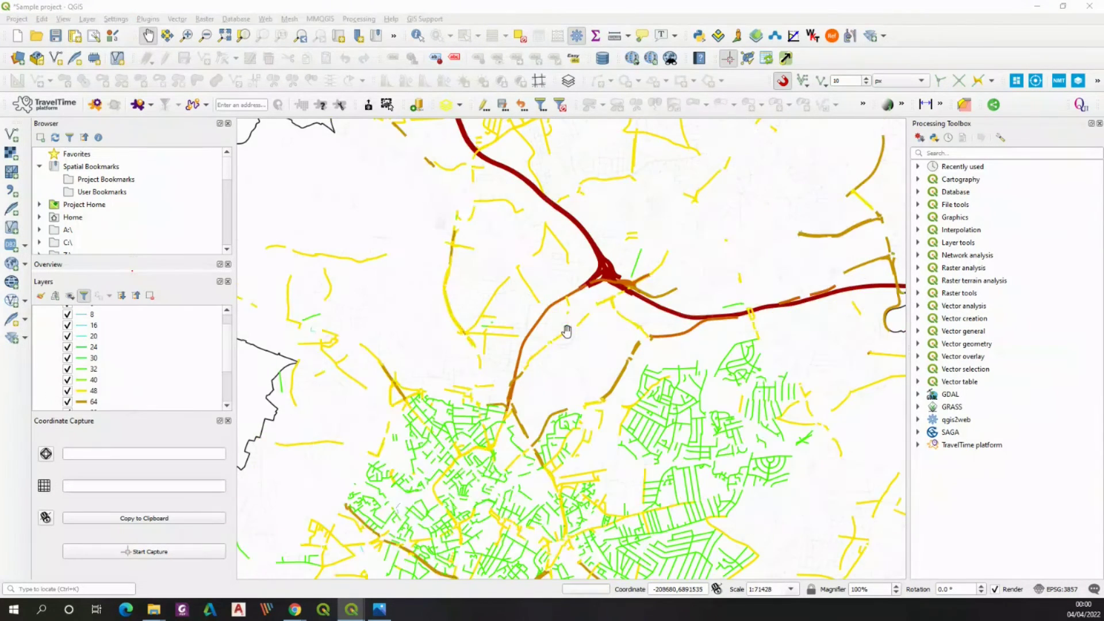
- Set the main map's scale to 1:60000
double_click(777, 591)
type("60000")
key("Return")
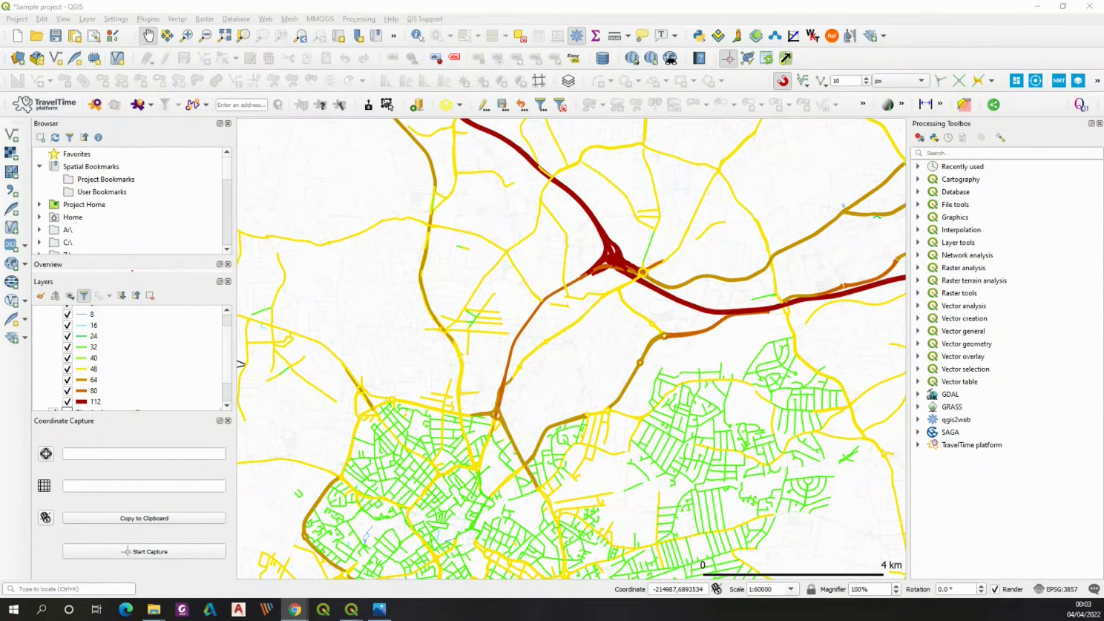
- Switch to the BHX layout and add a map frame covering most of the page, leaving a blank strip along the right side
left_click(351, 609)
left_click_drag(630, 149, 696, 137)
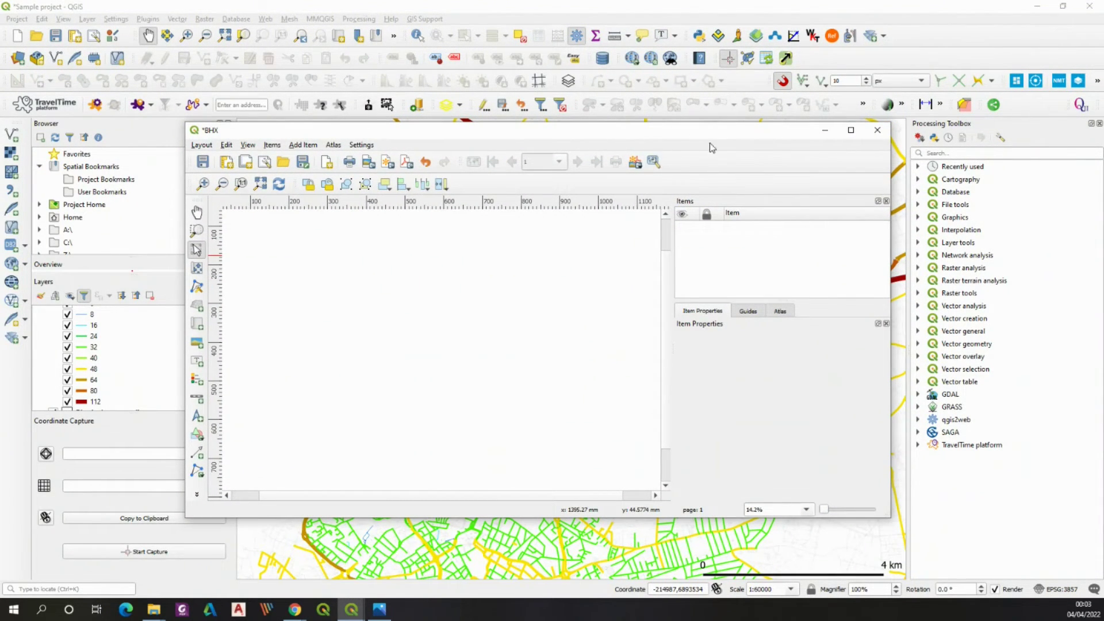
left_click(199, 327)
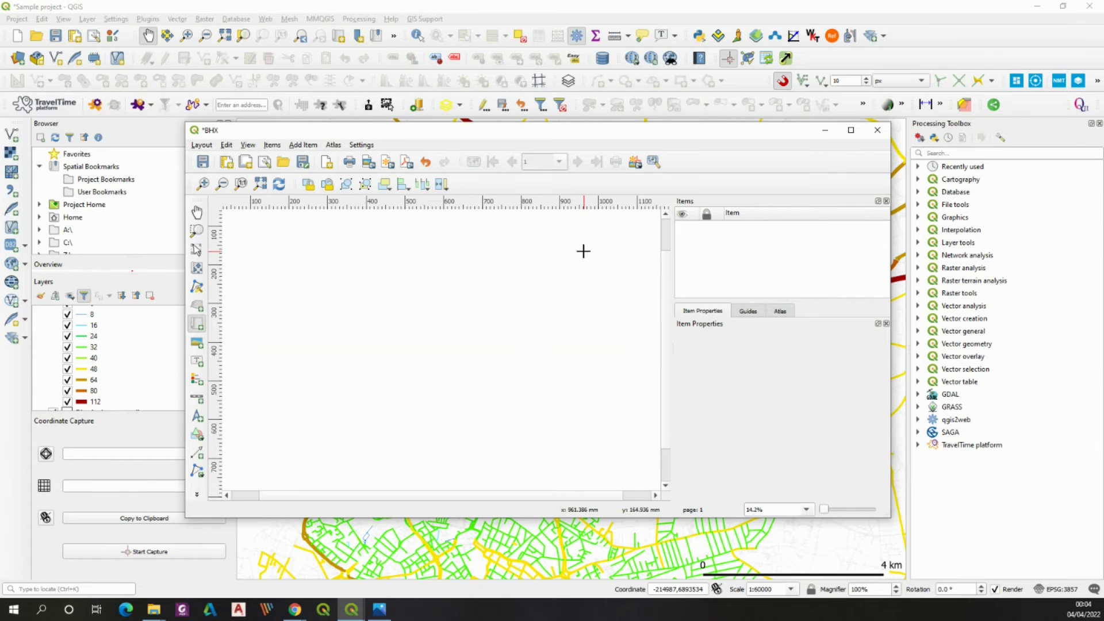
left_click(852, 130)
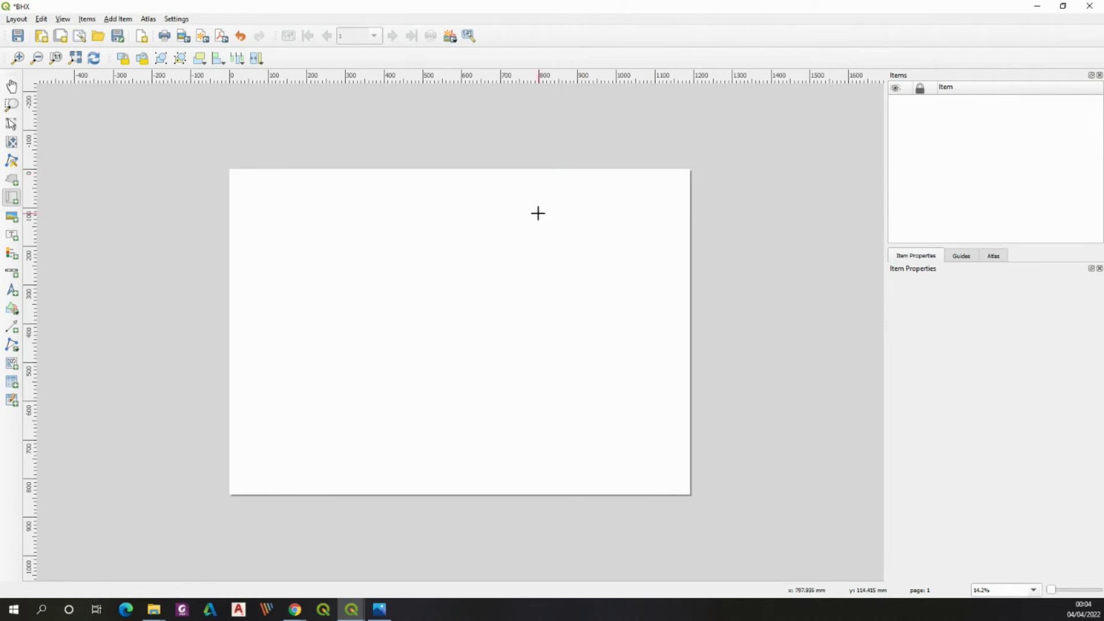
left_click_drag(240, 200, 620, 454)
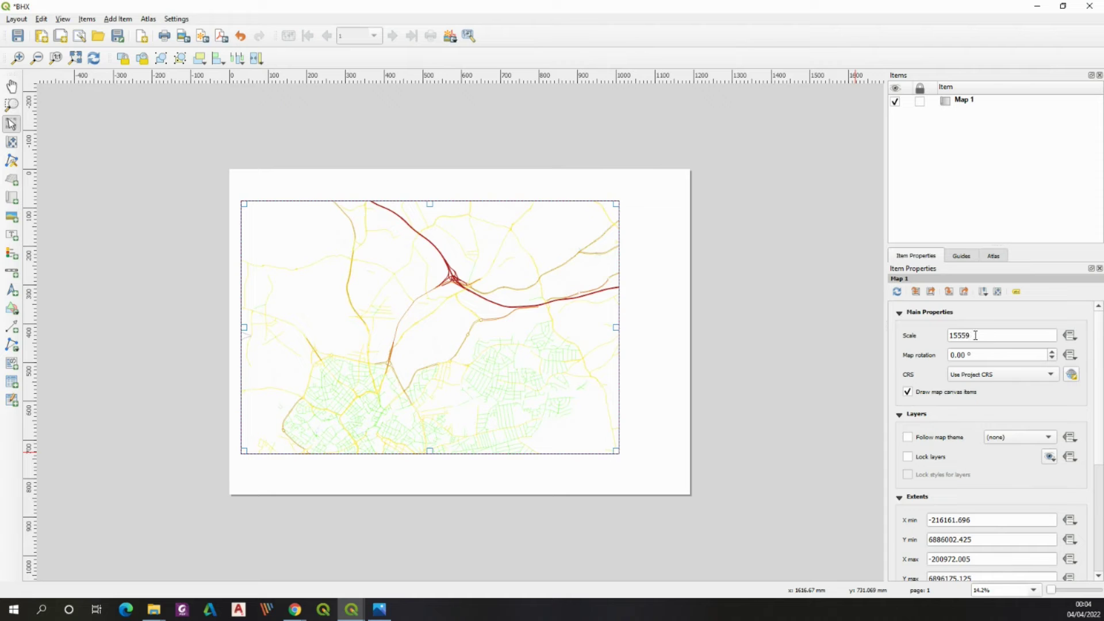
- Set the layout map's scale to 60000 and extend its frame upward and downward to fit the whole council area
double_click(976, 335)
type("60000")
key("Return")
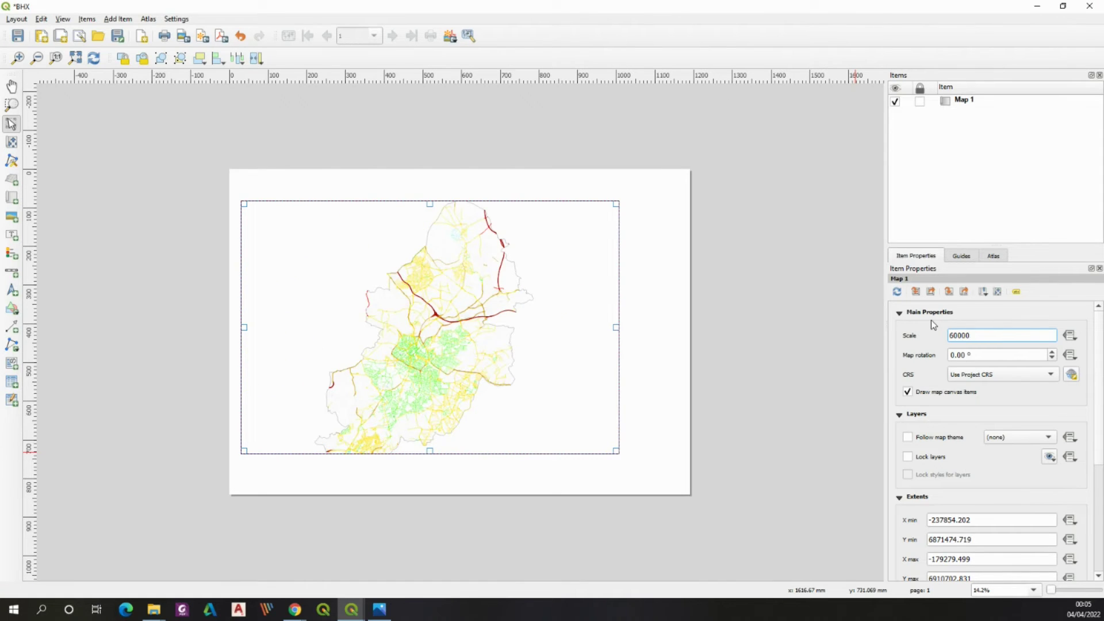
left_click_drag(430, 204, 429, 189)
left_click_drag(429, 452, 431, 464)
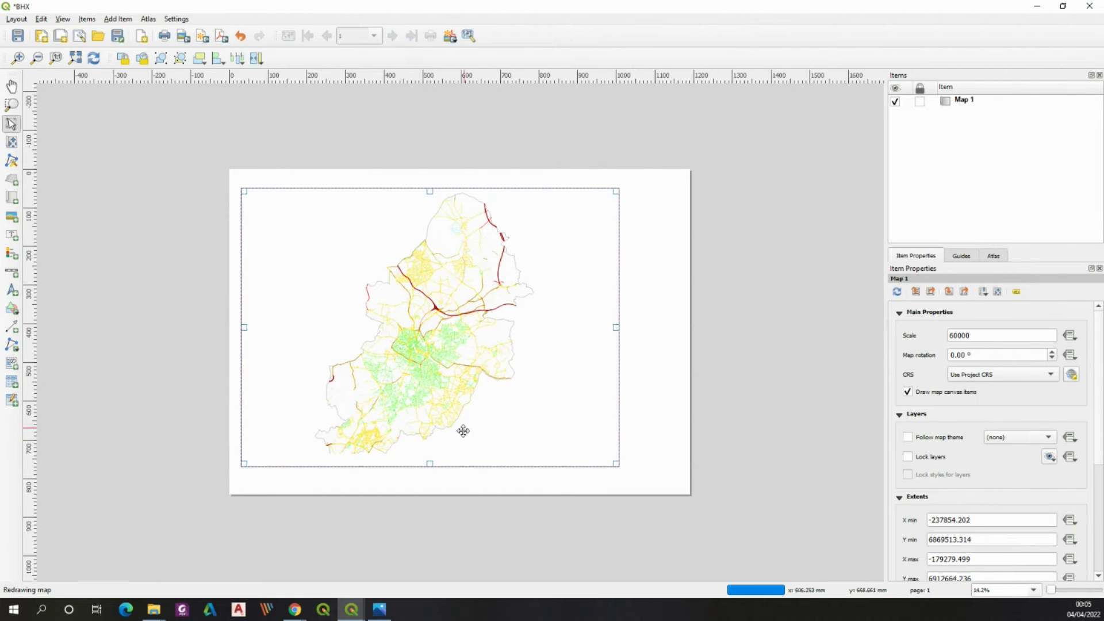
left_click_drag(430, 463, 431, 473)
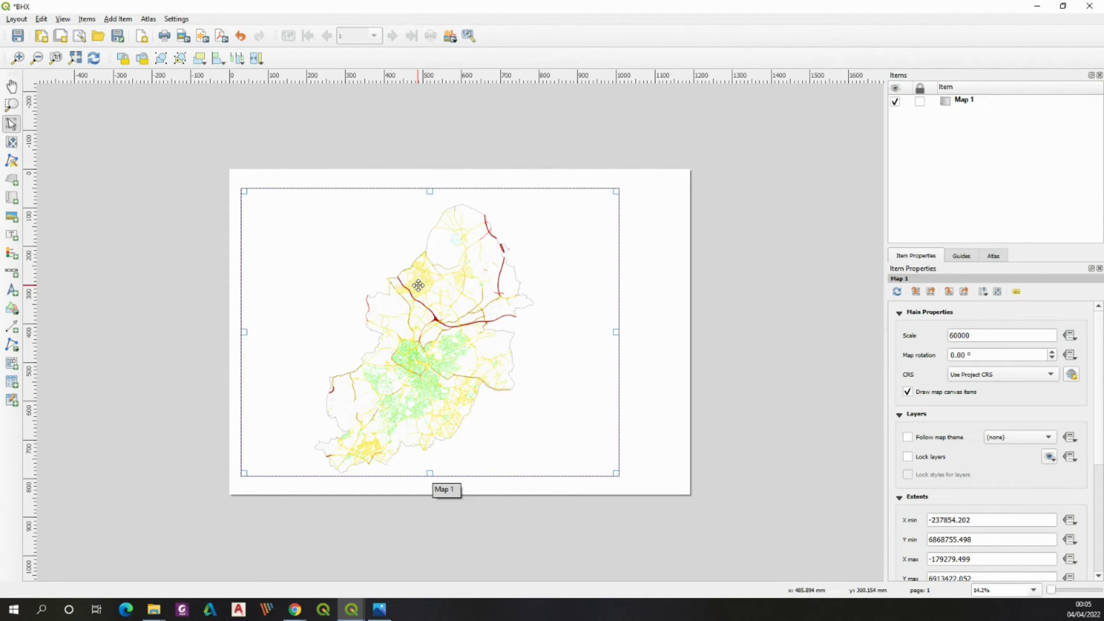
- Move the map frame flush with the page's left edge and close to its top edge
left_click_drag(428, 293, 430, 332)
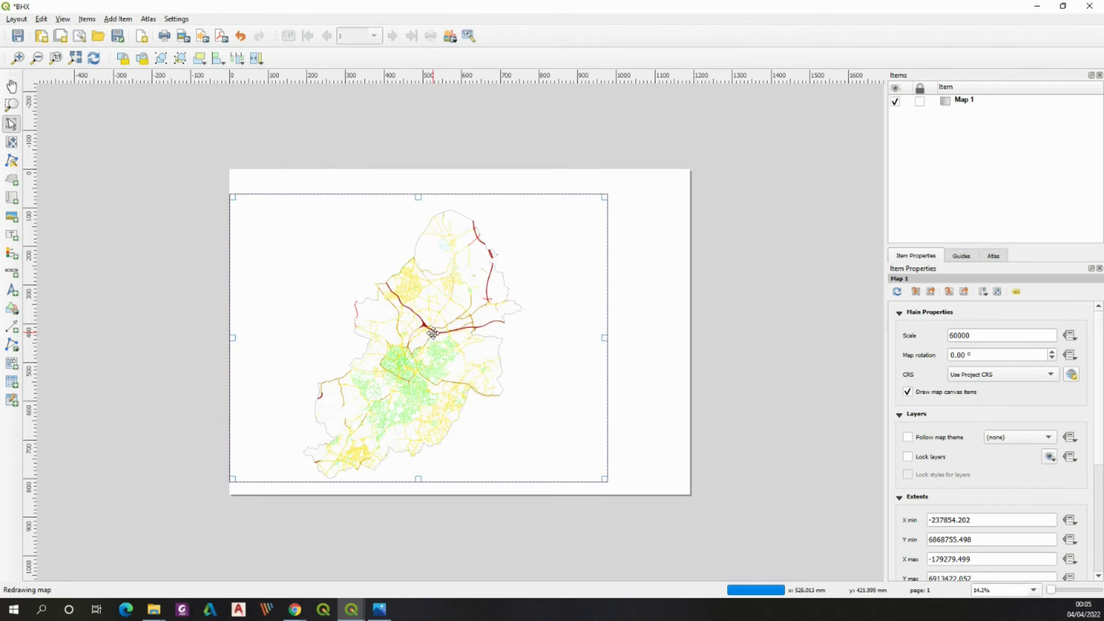
mouse_move(234, 337)
left_mouse_down()
mouse_move(277, 339)
mouse_move(233, 338)
left_mouse_up()
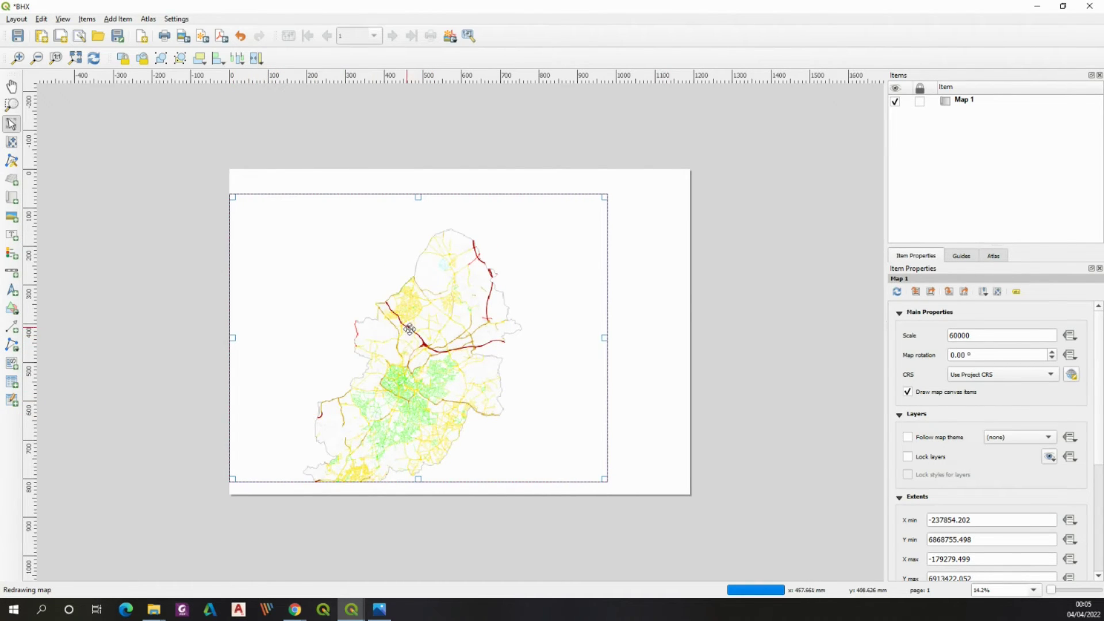
left_click_drag(432, 365, 435, 359)
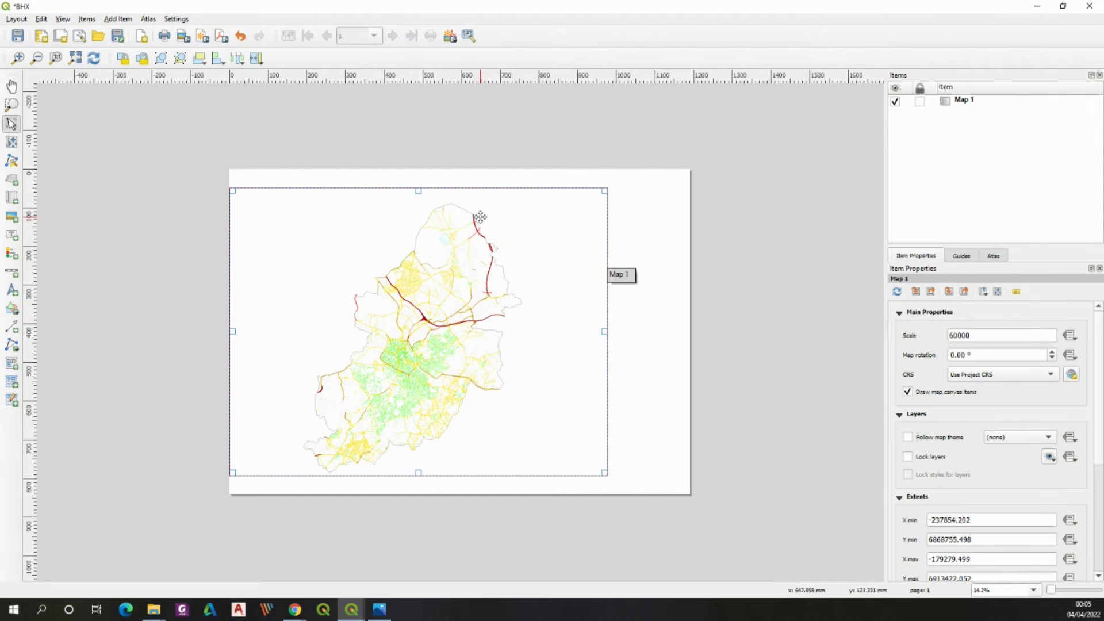
left_click_drag(443, 350, 443, 343)
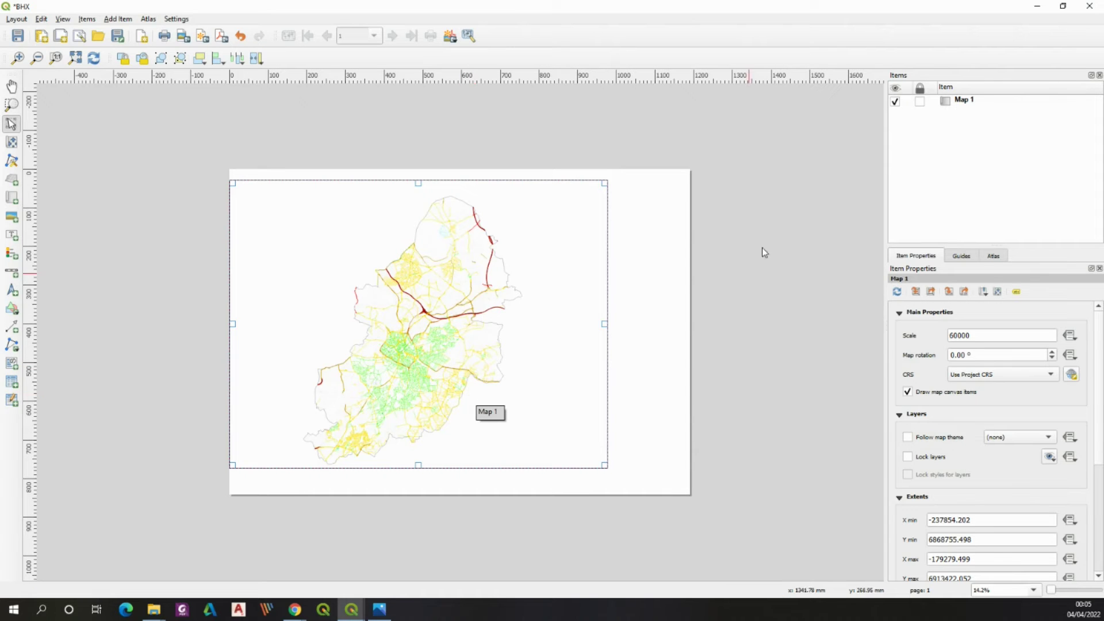
left_click(1063, 7)
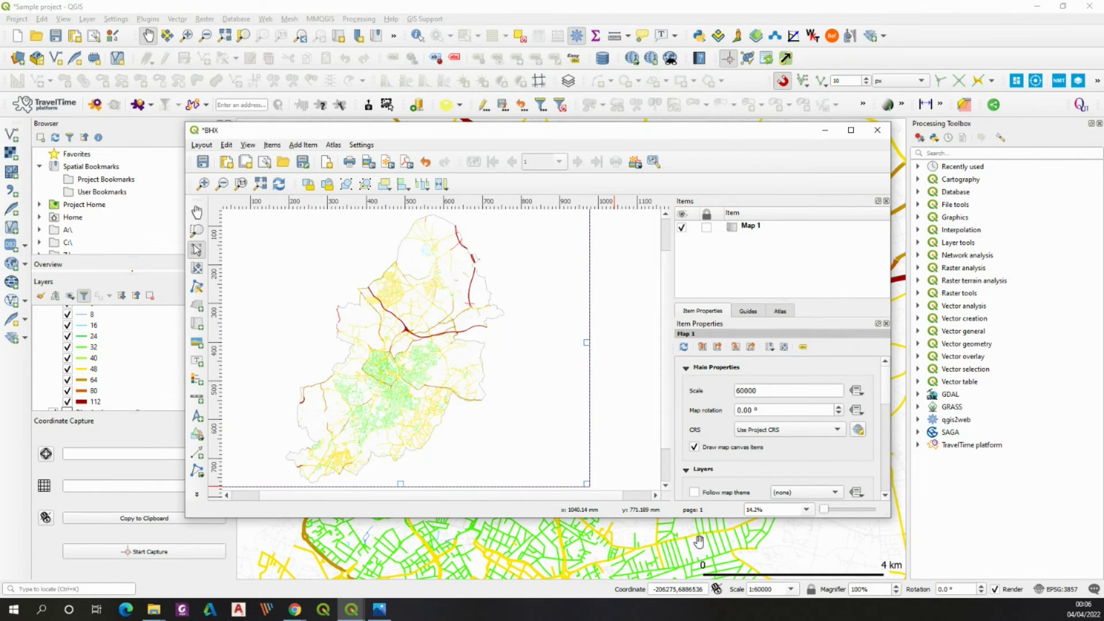
left_click(849, 132)
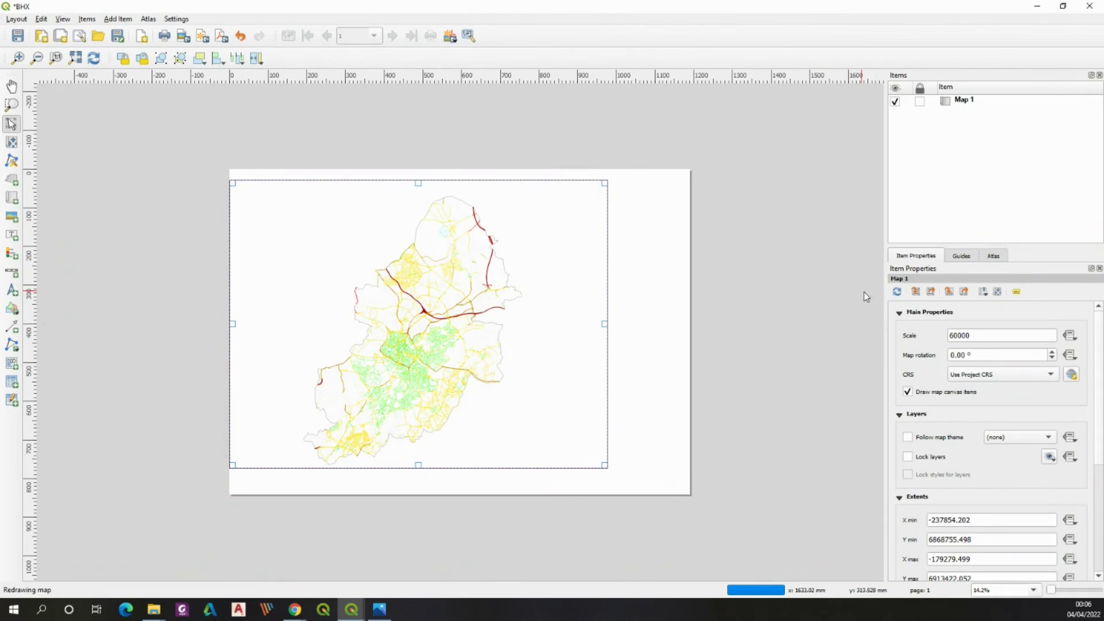
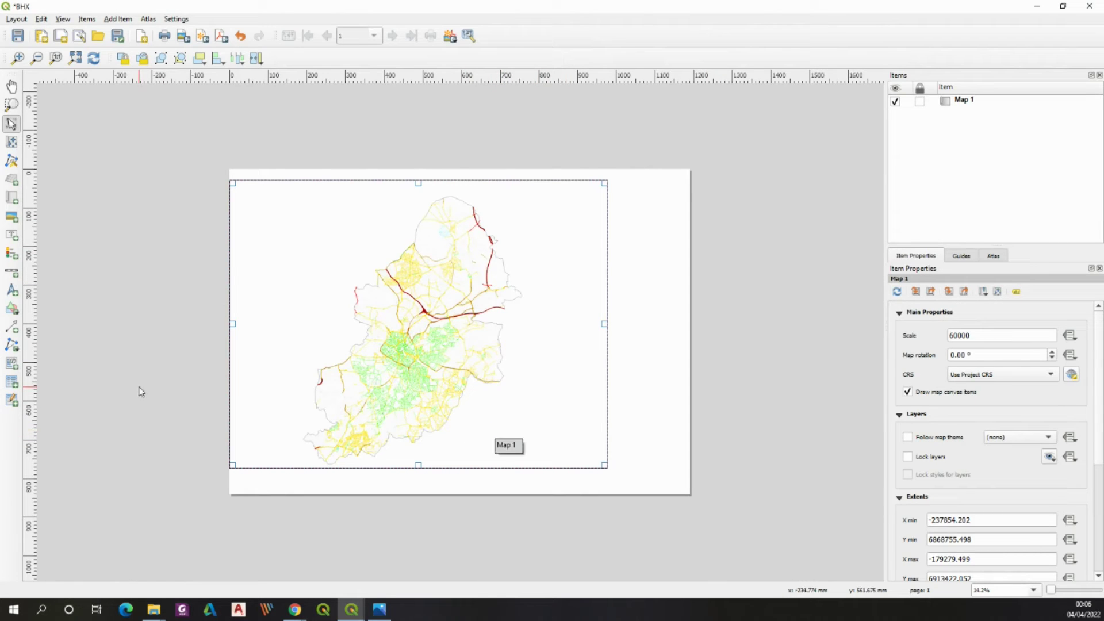
- Add a north arrow to the layout and place it in the page's lower-left corner
left_click(11, 290)
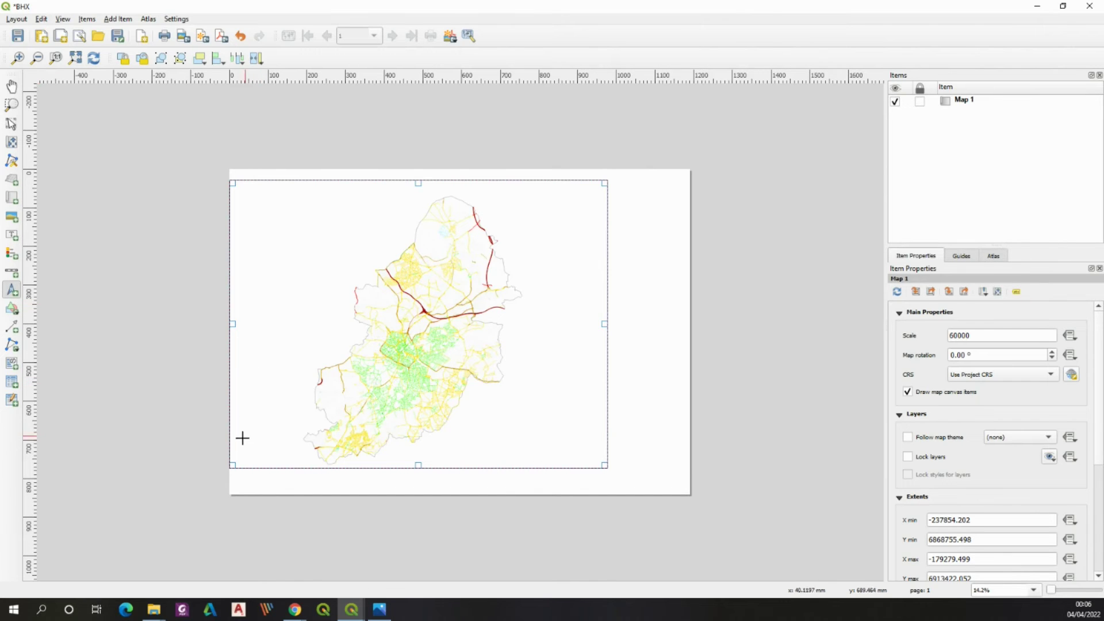
left_click_drag(234, 489, 281, 441)
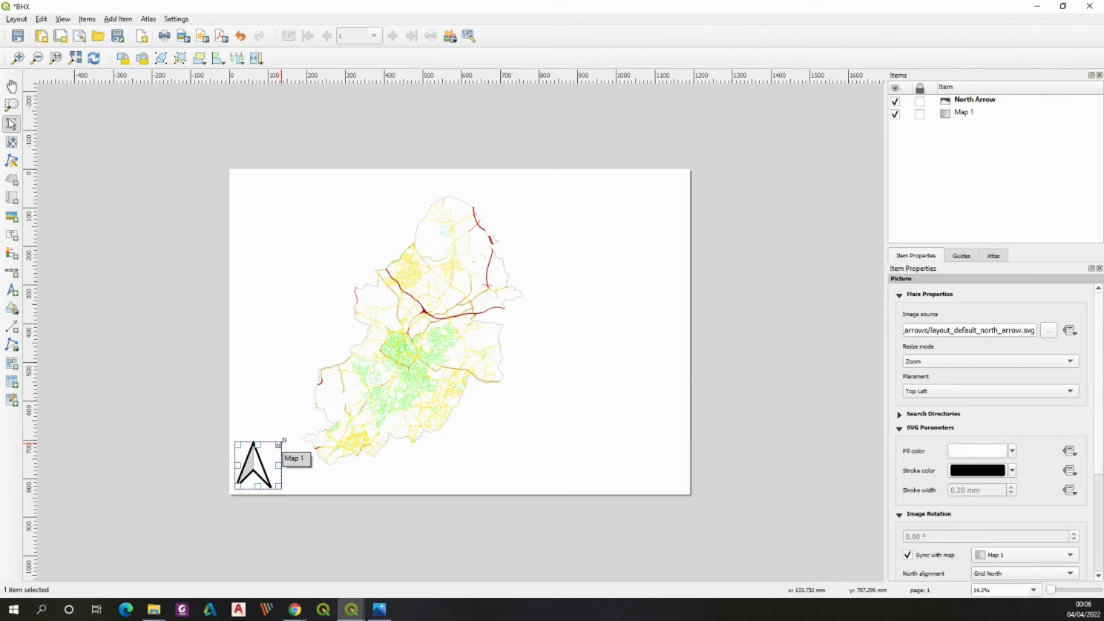
left_click_drag(255, 463, 250, 467)
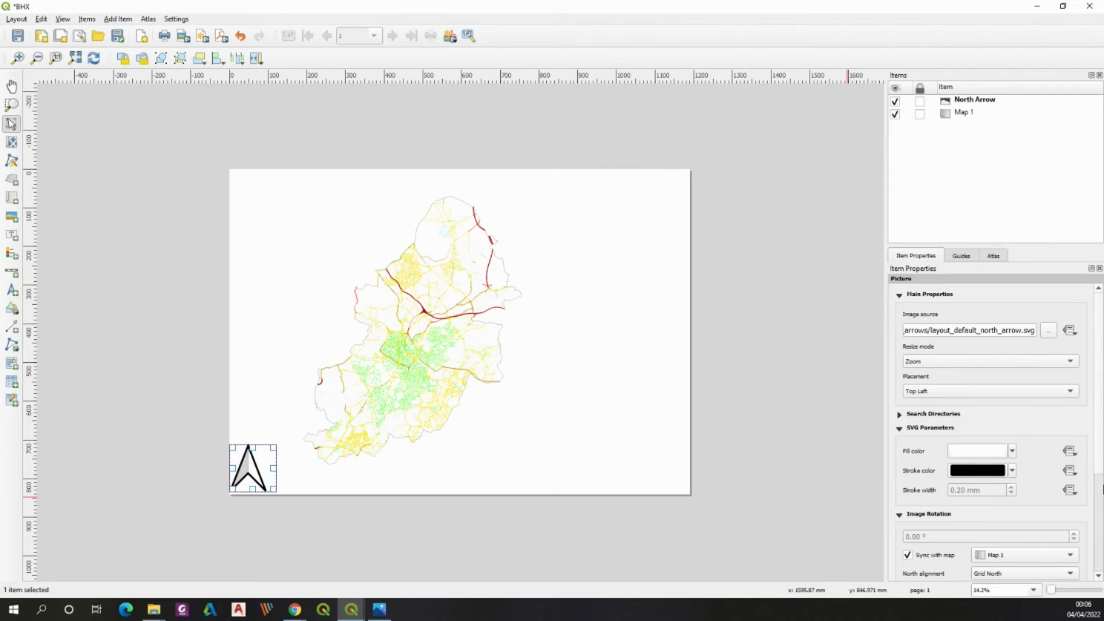
left_click_drag(1102, 384, 1102, 477)
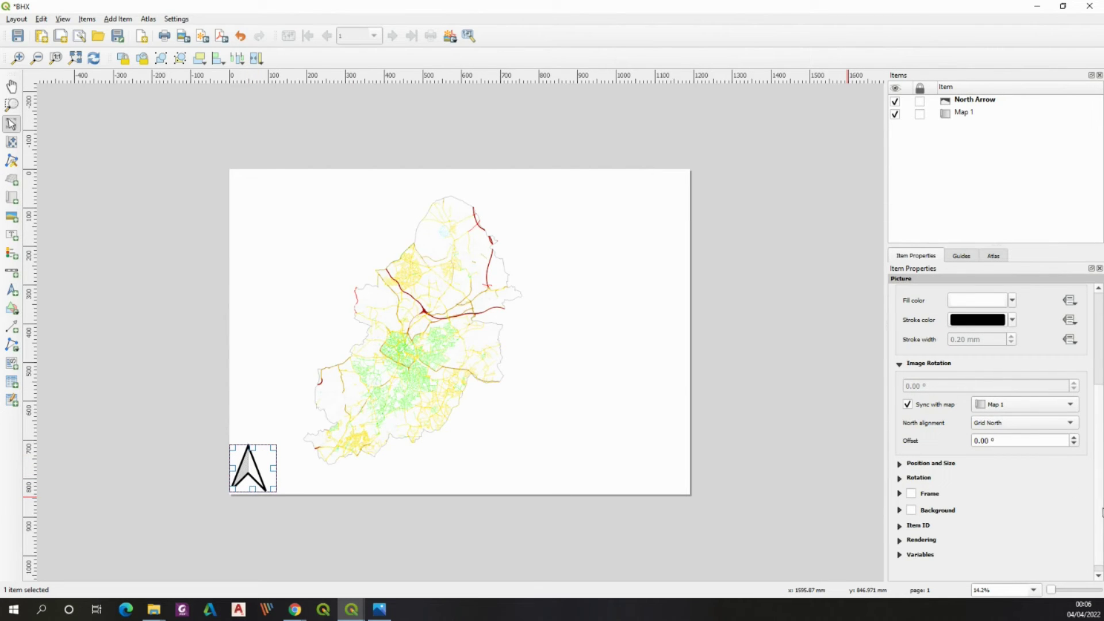
scroll(1093, 469, "up", 1)
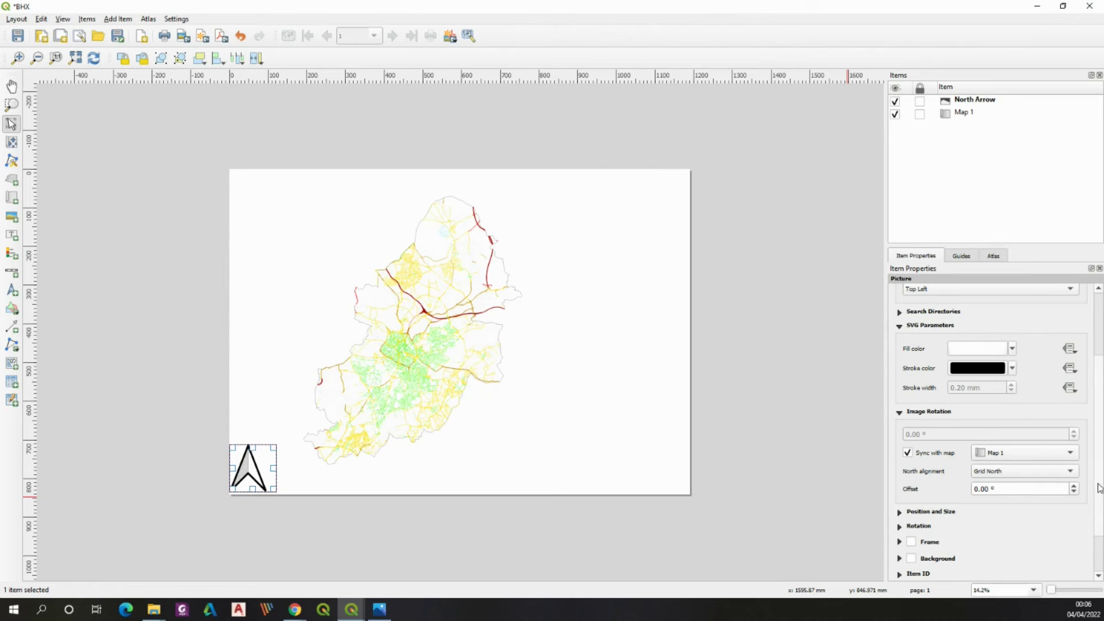
scroll(1099, 474, "up", 2)
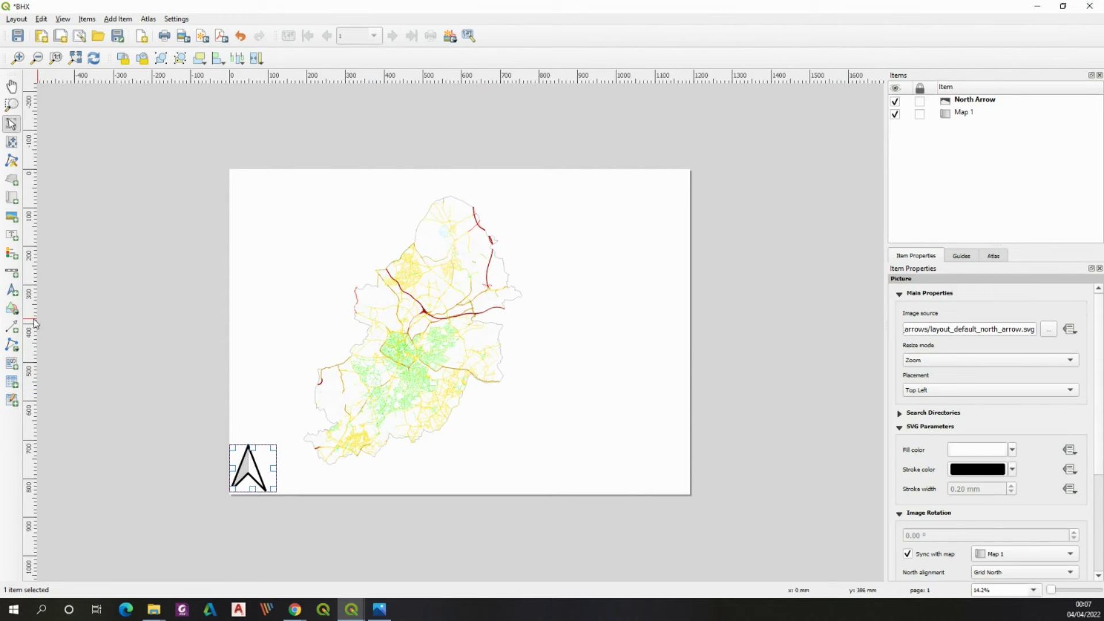
- Add a scale bar near the lower page edge beneath the map and narrow its frame to fit
left_click(12, 273)
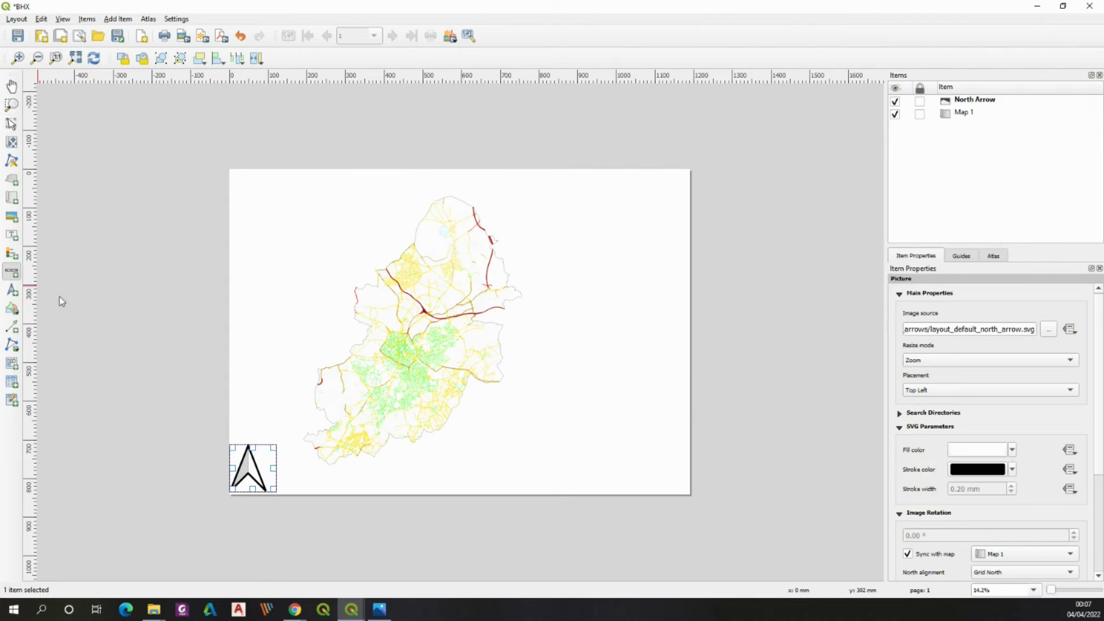
left_click_drag(411, 468, 620, 483)
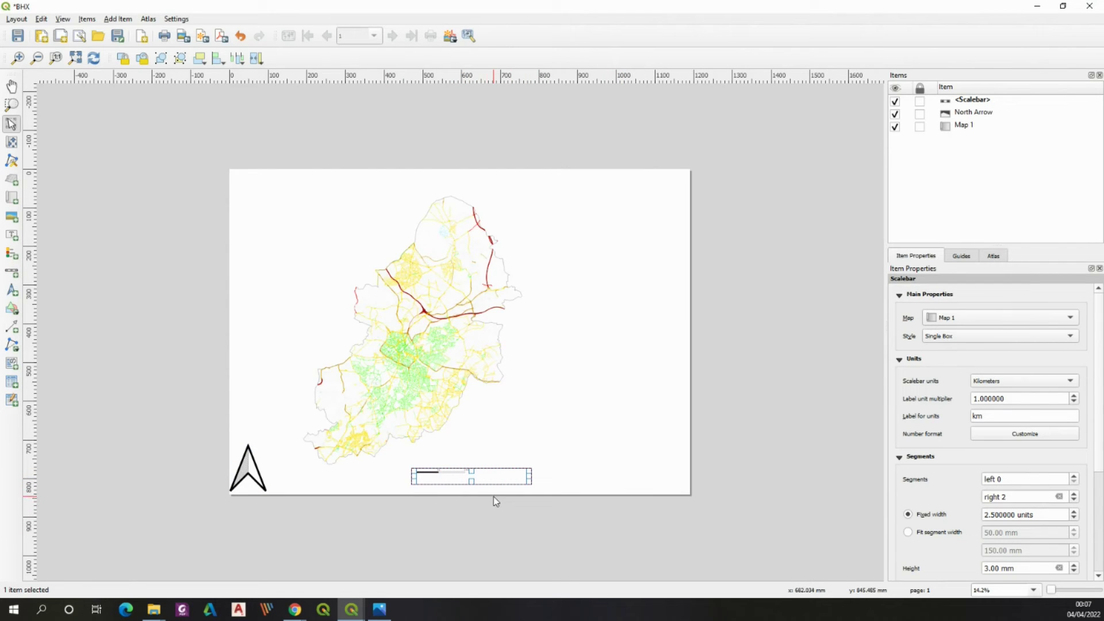
left_click_drag(530, 476, 450, 477)
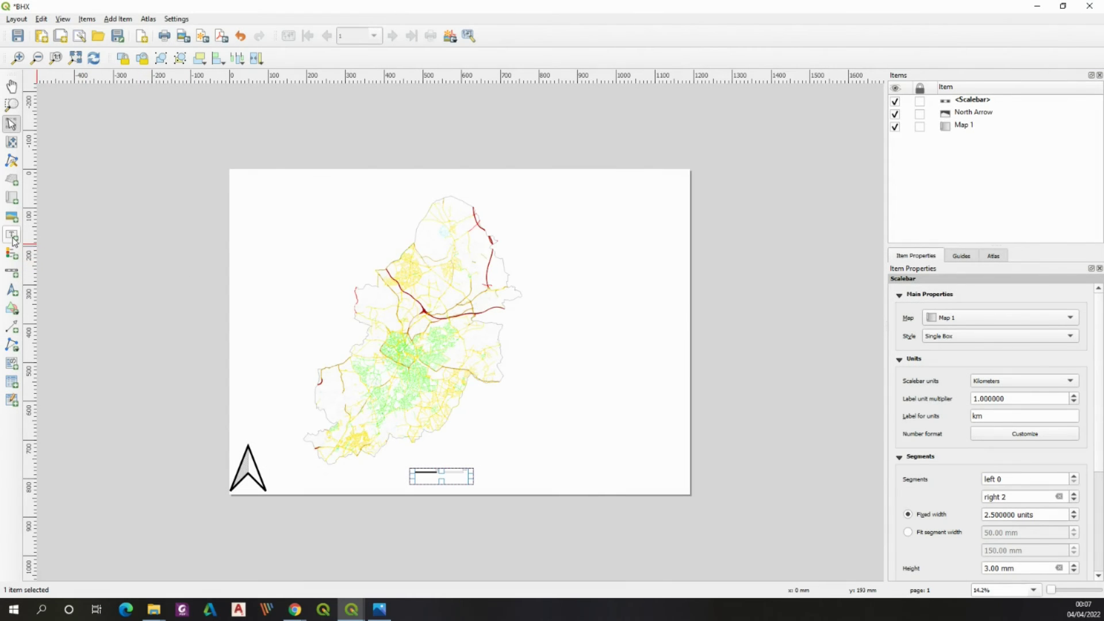
- Add a title label across the upper page edge reading "BIRMINGHAM ROAD SPEED LIMIT MAP"
left_click(11, 239)
left_click_drag(244, 174, 679, 195)
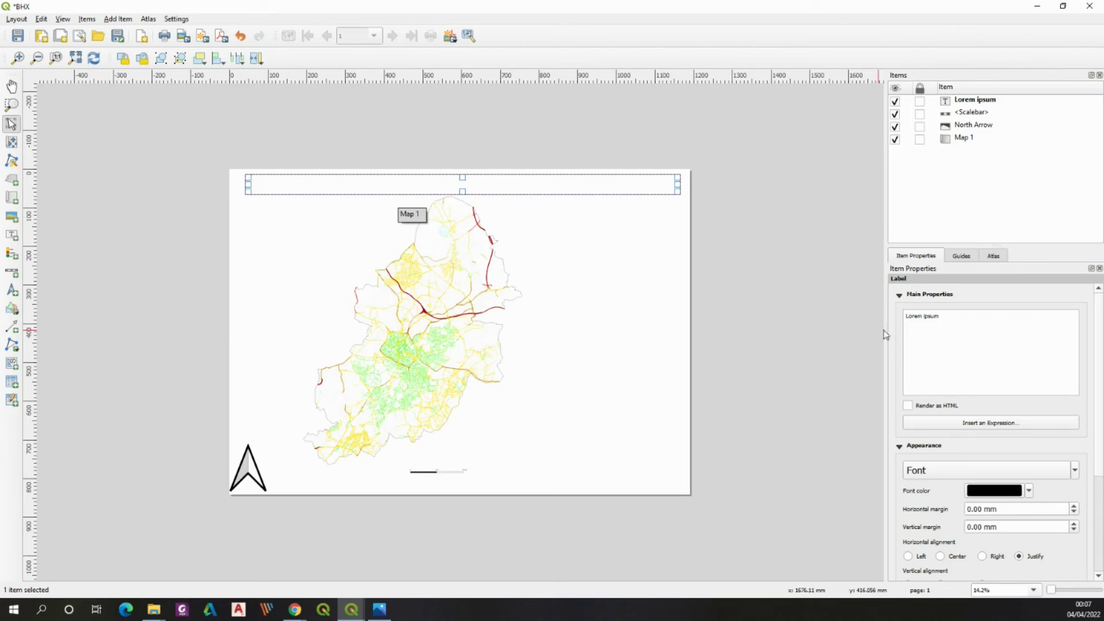
left_click(925, 328)
left_click_drag(943, 325, 896, 306)
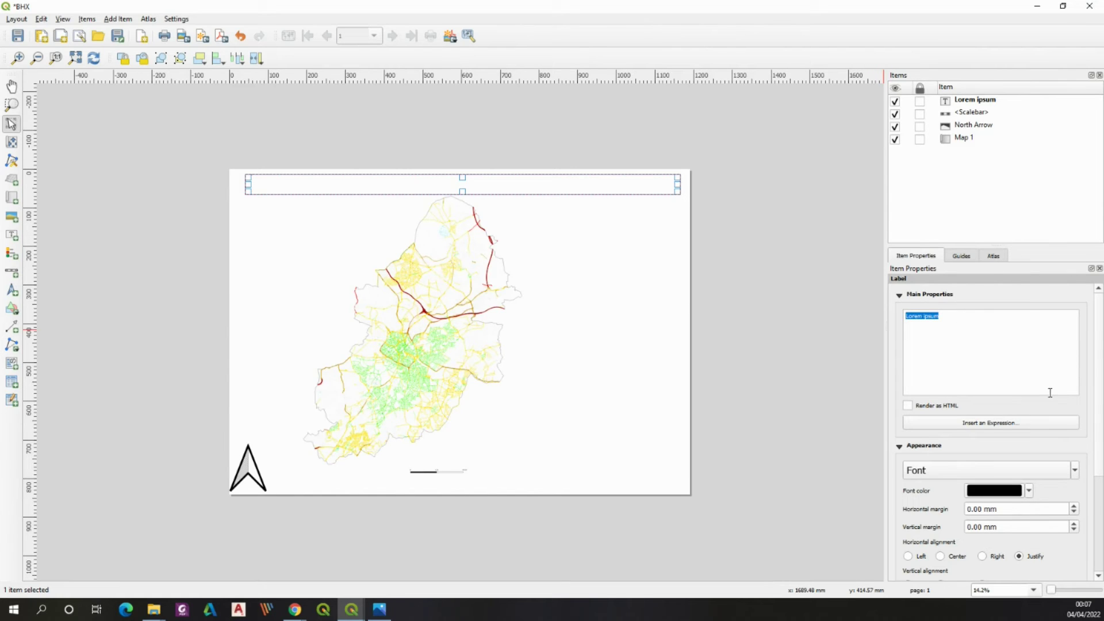
type("BIRMINGHAM ROAD SPEED LIMIT MAP")
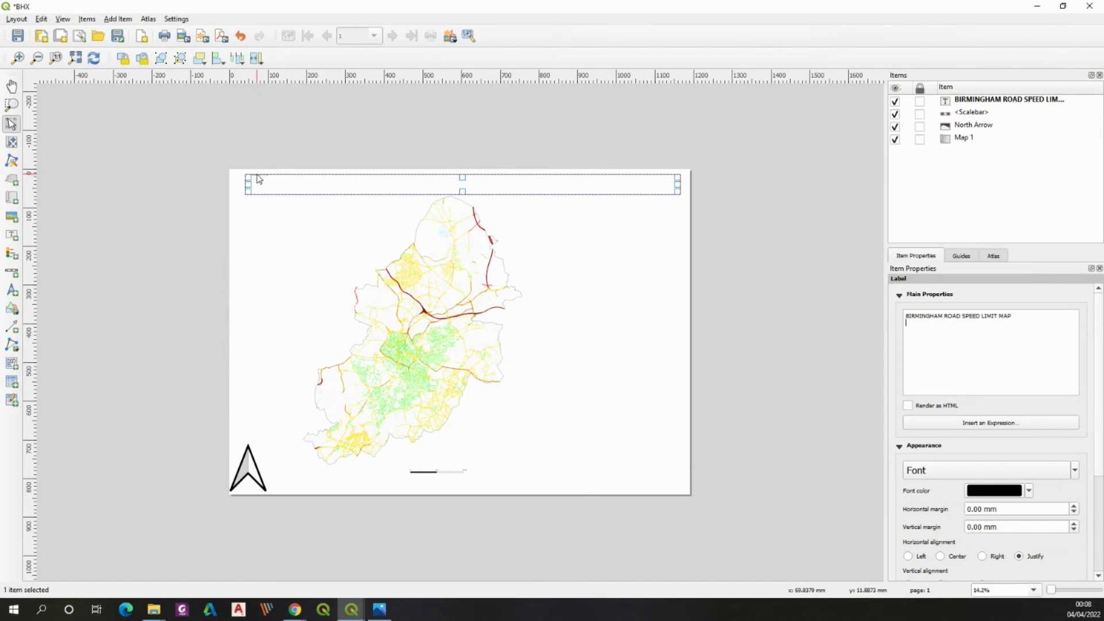
- Try font sizes 36 and 72 for the title label
scroll(1097, 397, "down", 3)
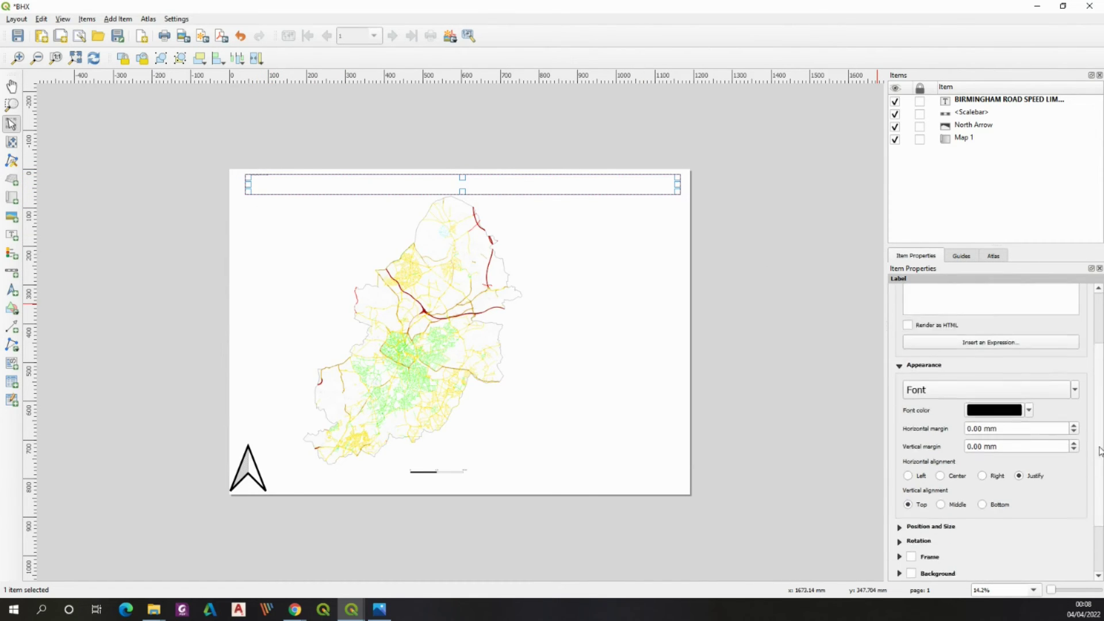
left_click(1047, 316)
scroll(683, 284, "down", 4)
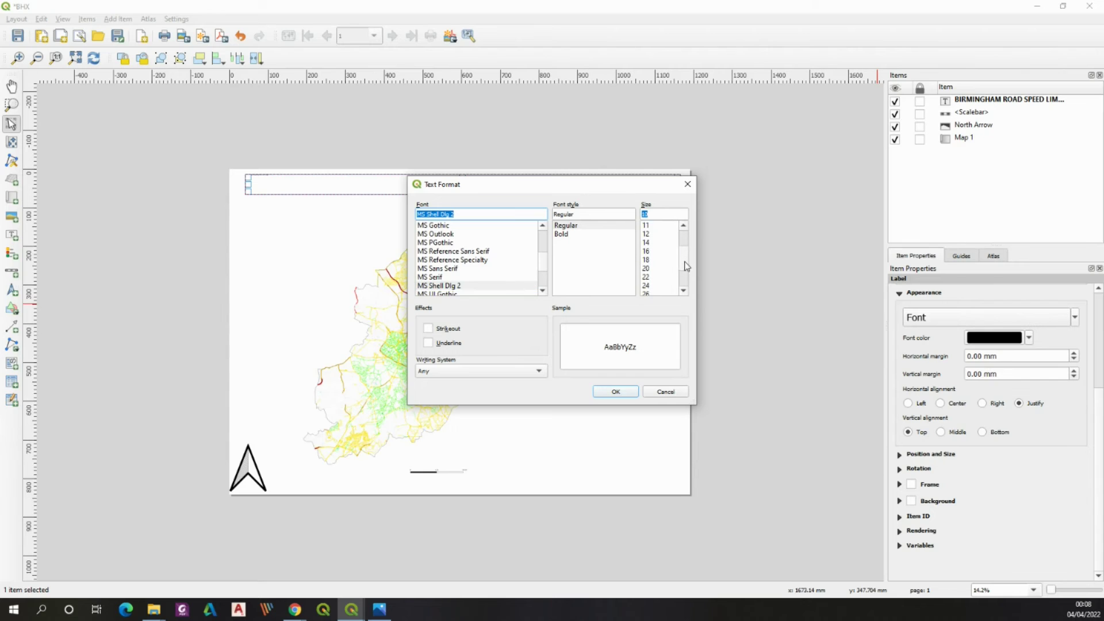
left_click(650, 269)
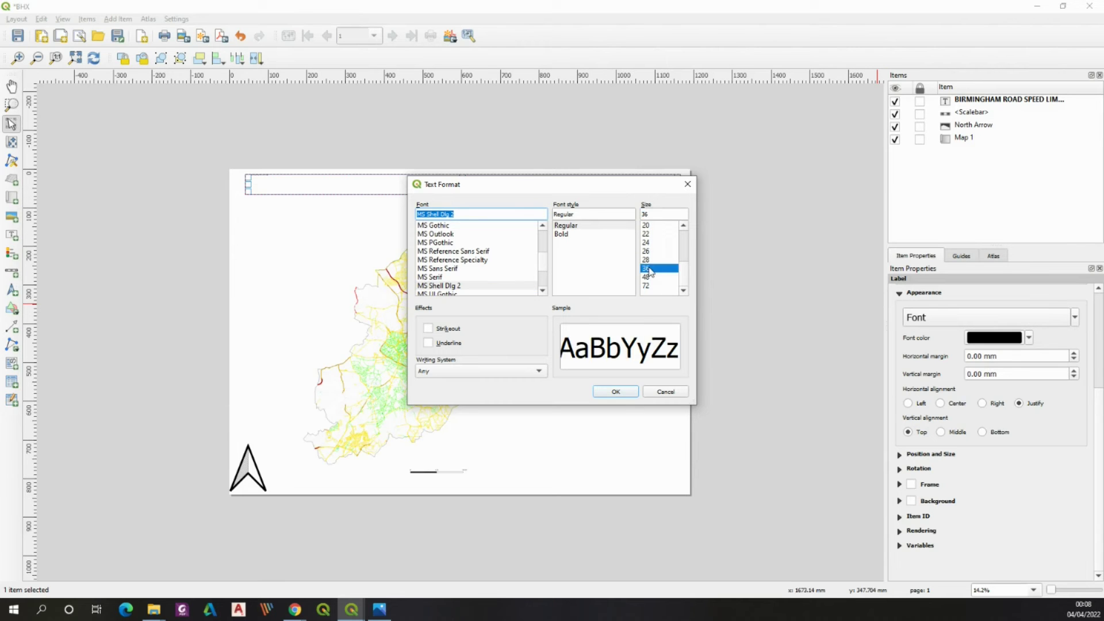
left_click(616, 392)
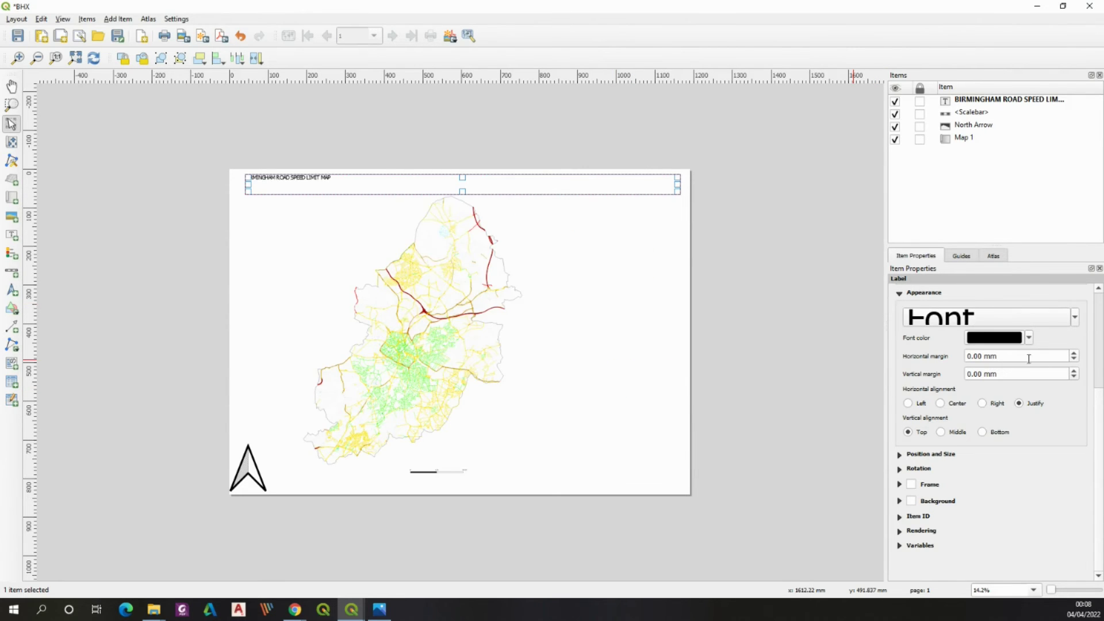
left_click(1058, 320)
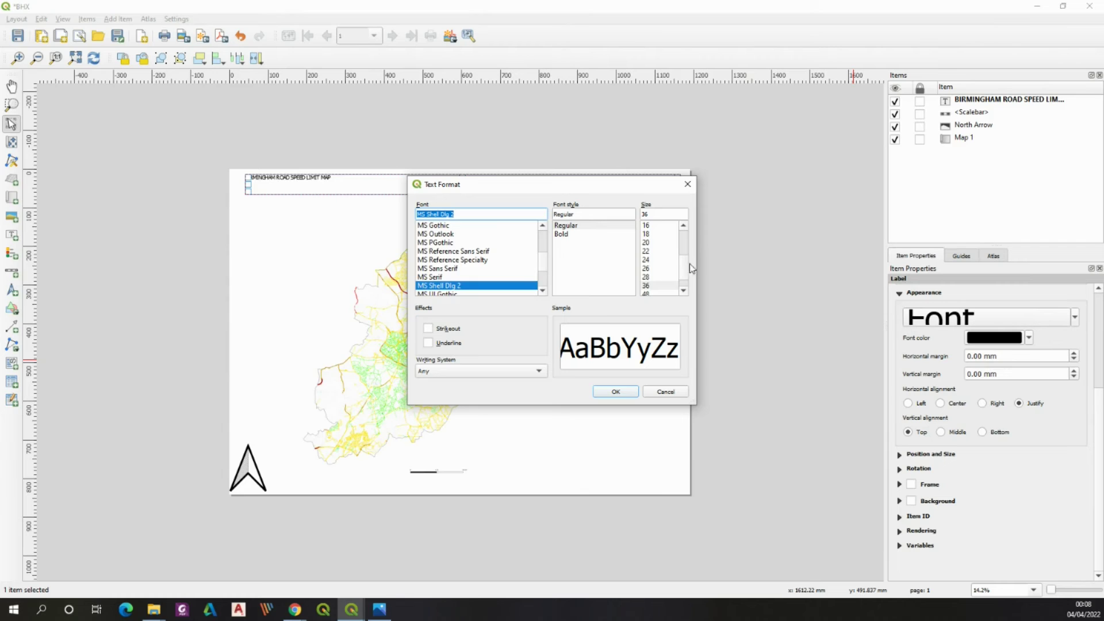
scroll(683, 270, "down", 1)
left_click(650, 286)
left_click(615, 392)
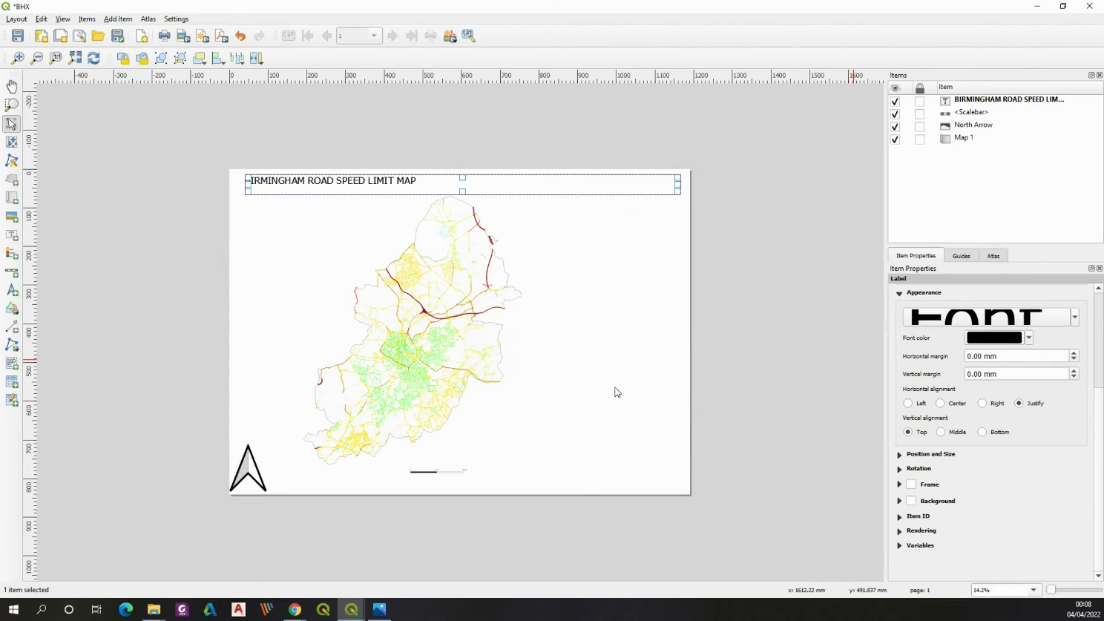
- Set the title label's font size to 100
left_click(1035, 317)
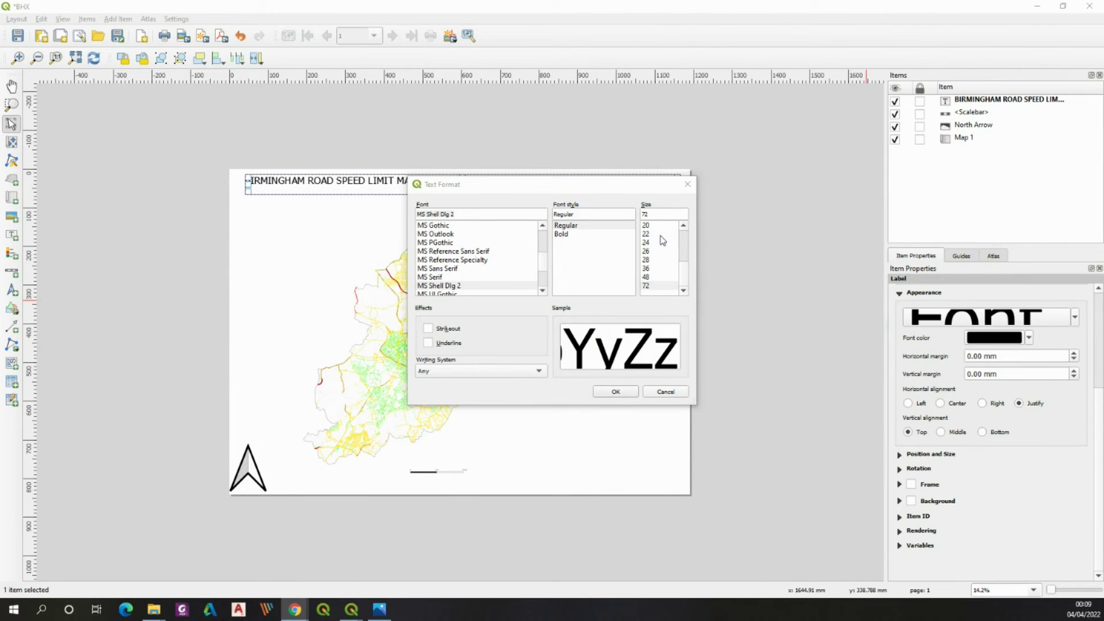
double_click(639, 214)
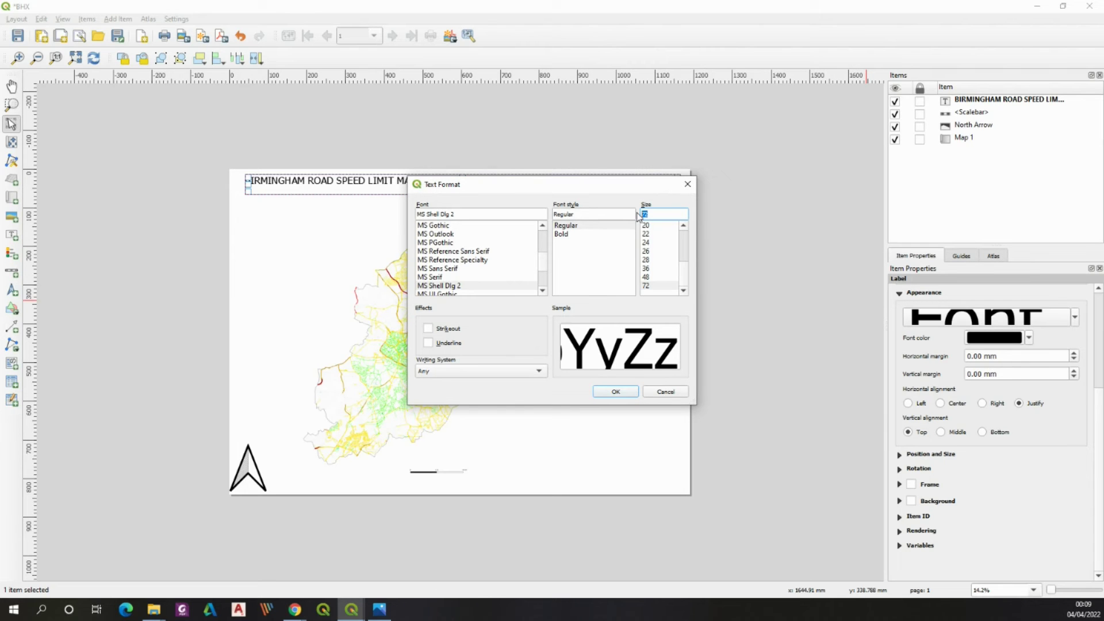
type("100")
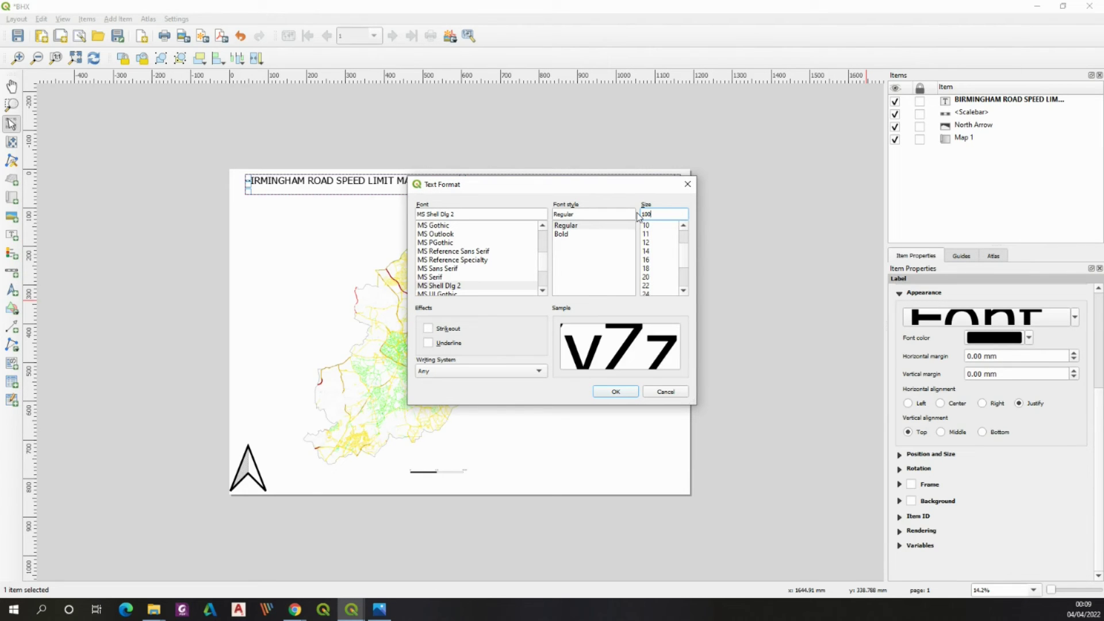
left_click(616, 392)
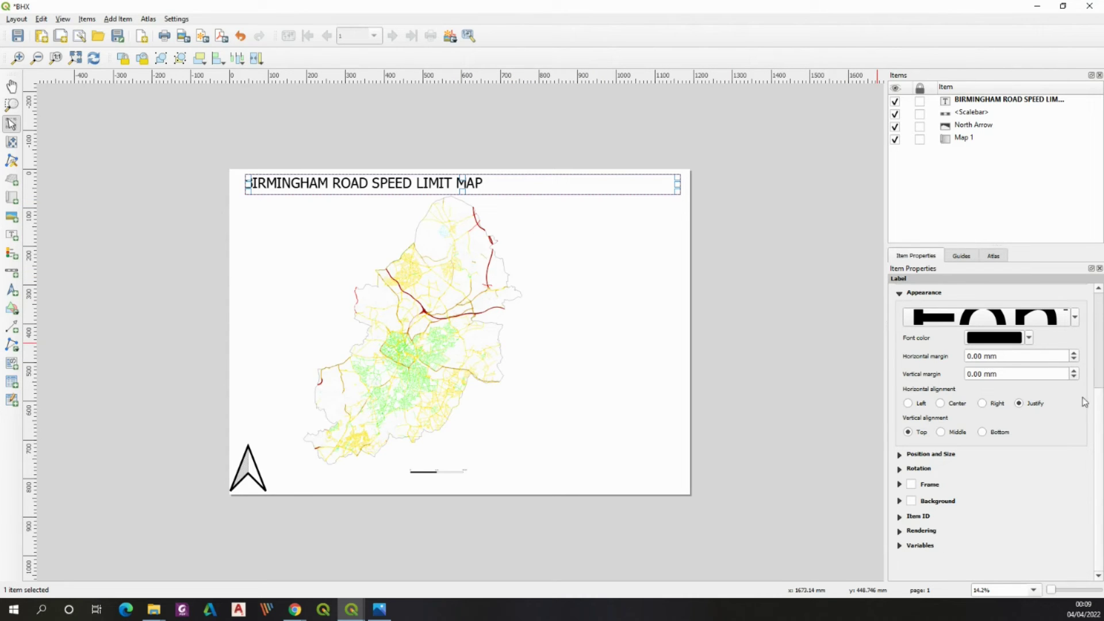
- Center the title text horizontally and stretch its label frame to both side edges of the page
scroll(1100, 403, "up", 3)
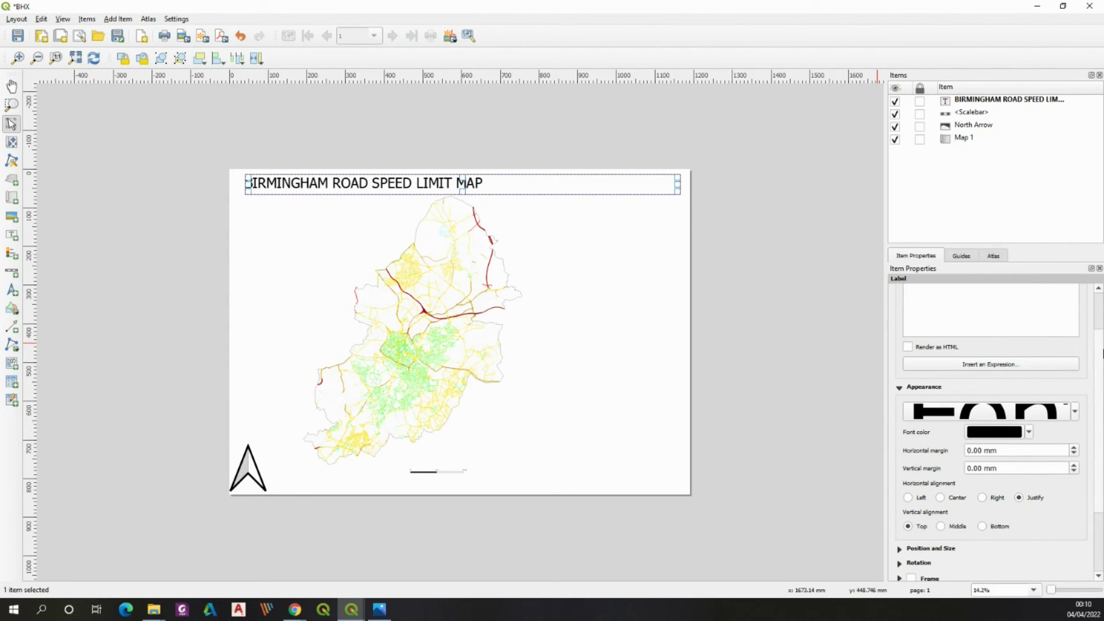
left_click(939, 498)
left_click_drag(677, 185, 687, 185)
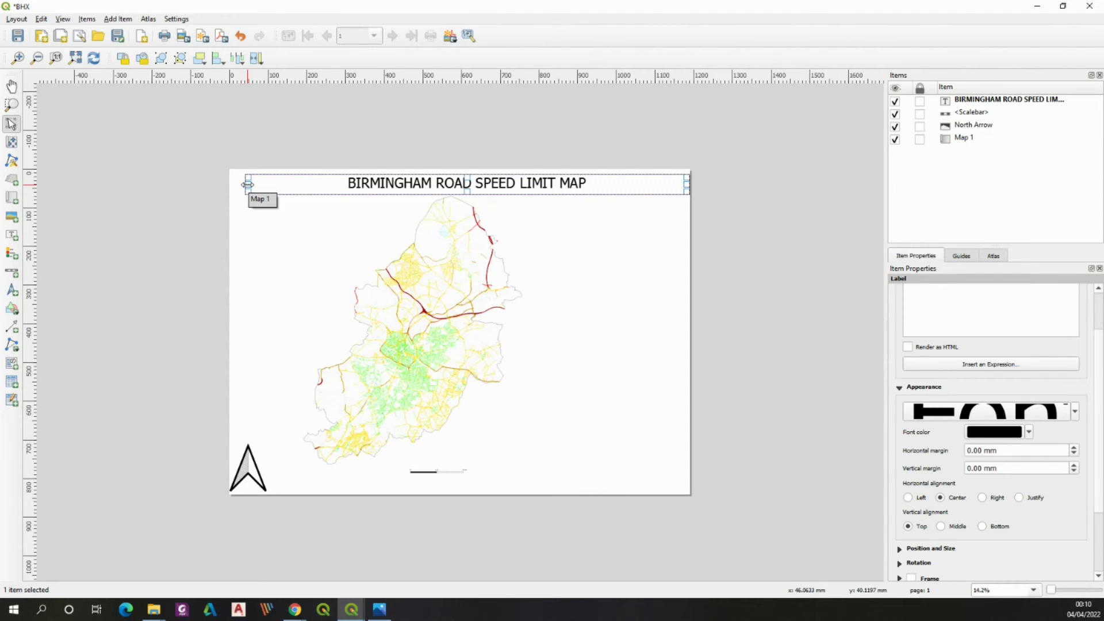
left_click_drag(248, 184, 232, 184)
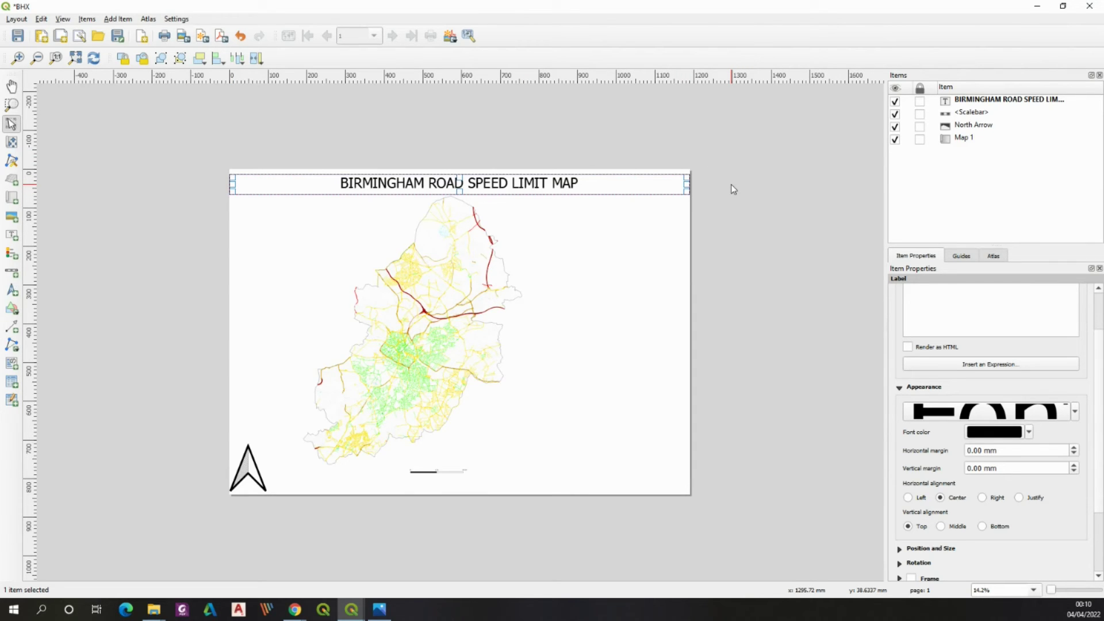
left_click_drag(460, 174, 459, 175)
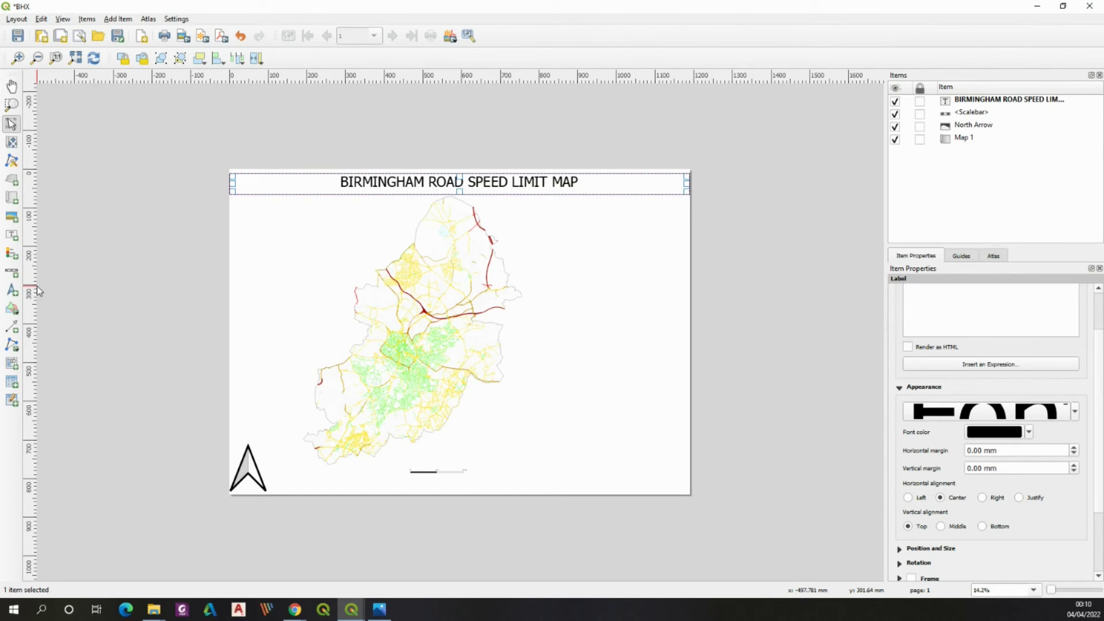
- Switch to the main project window and review the speed categories of the birmingham speed limit map layer
left_click(1065, 11)
left_click_drag(673, 141, 443, 185)
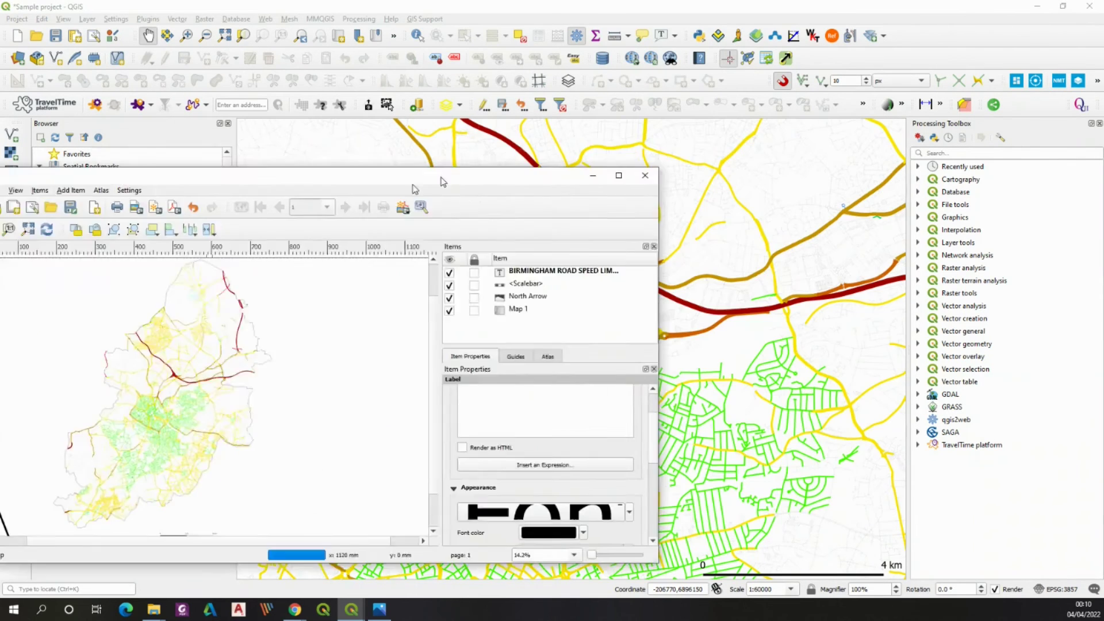
left_click(240, 363)
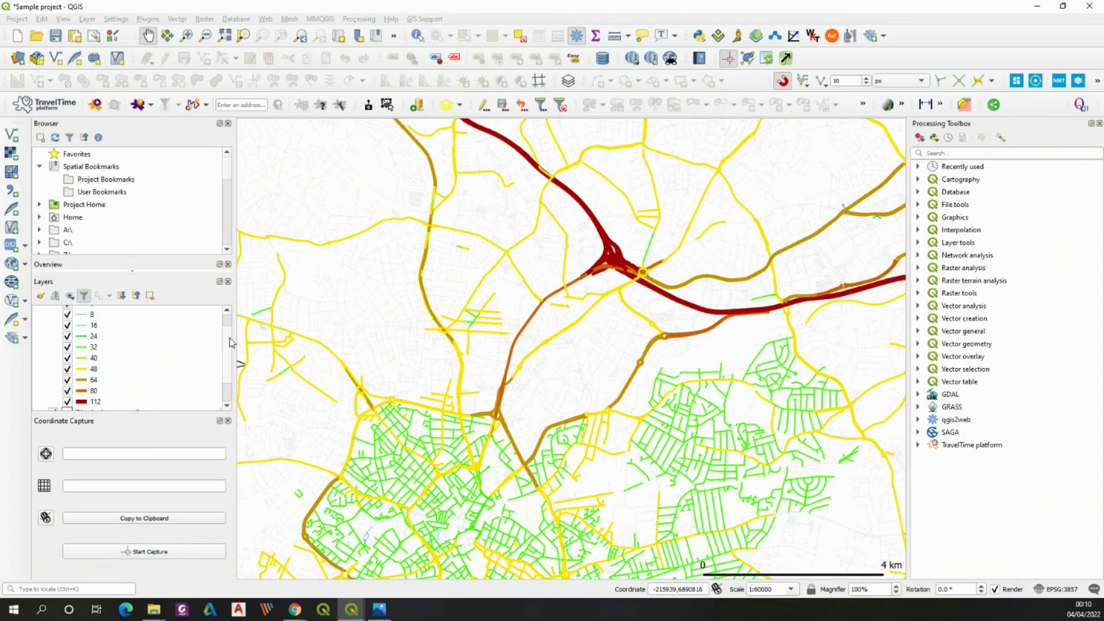
scroll(229, 337, "up", 1)
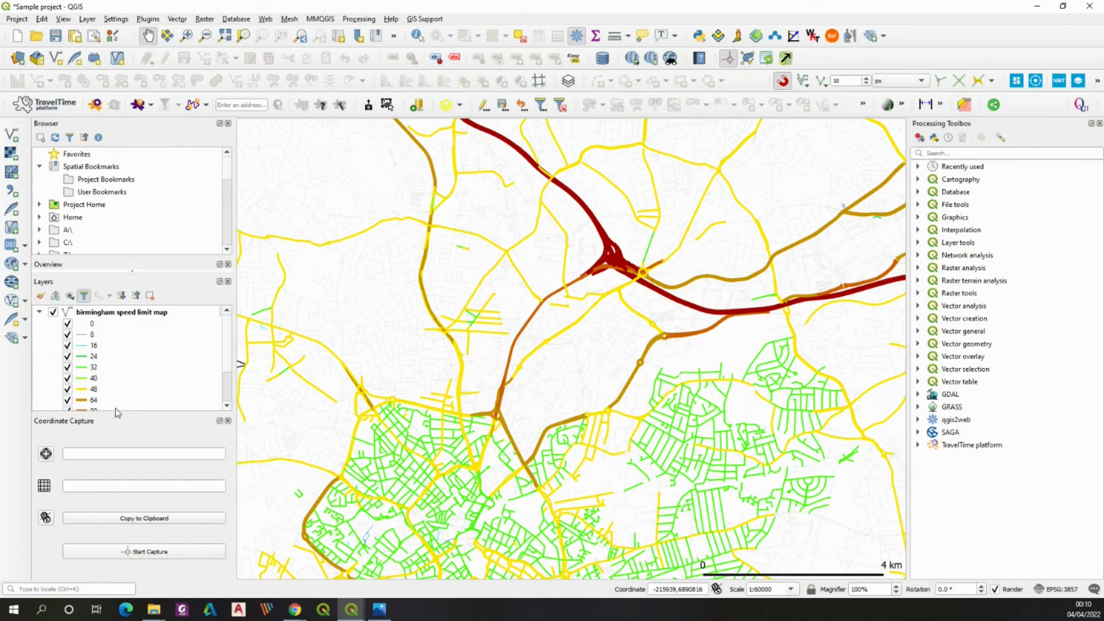
scroll(227, 347, "down", 3)
scroll(226, 348, "up", 2)
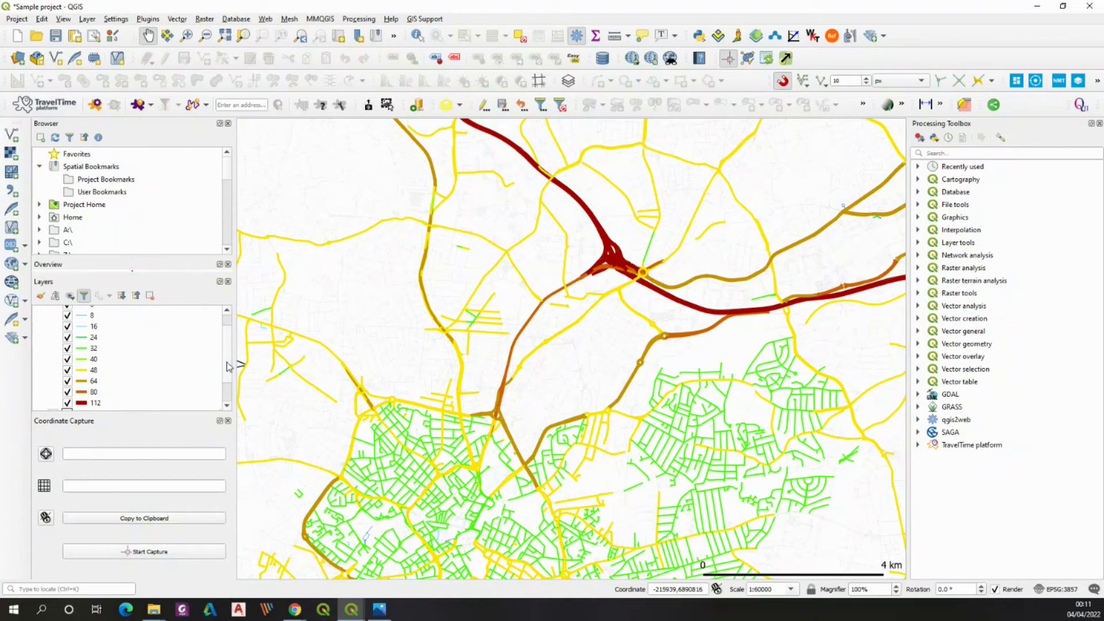
scroll(227, 357, "up", 1)
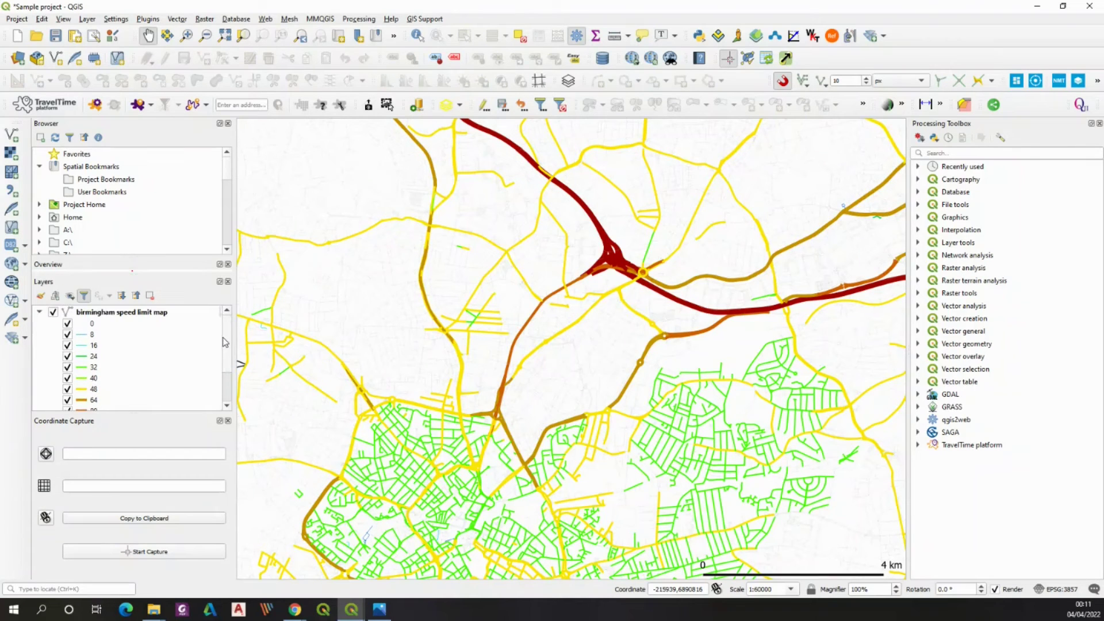
- Change the legend text of the 0 category to N/A in the birmingham speed limit map layer's symbology and apply it
left_click(110, 314)
right_click(164, 313)
left_click(171, 561)
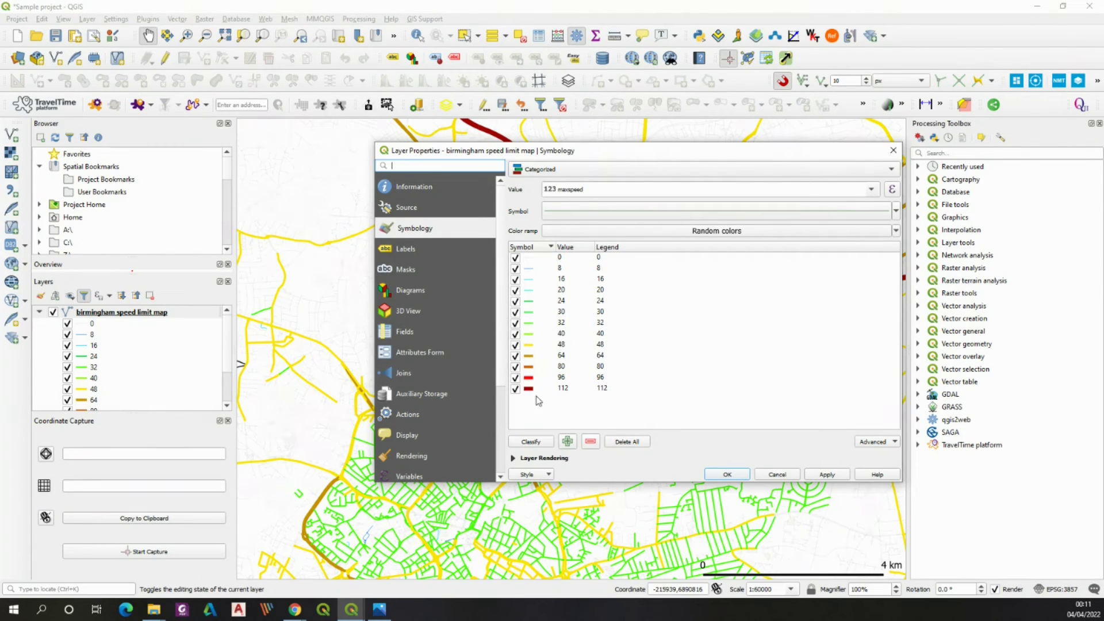
left_click(516, 248)
double_click(607, 257)
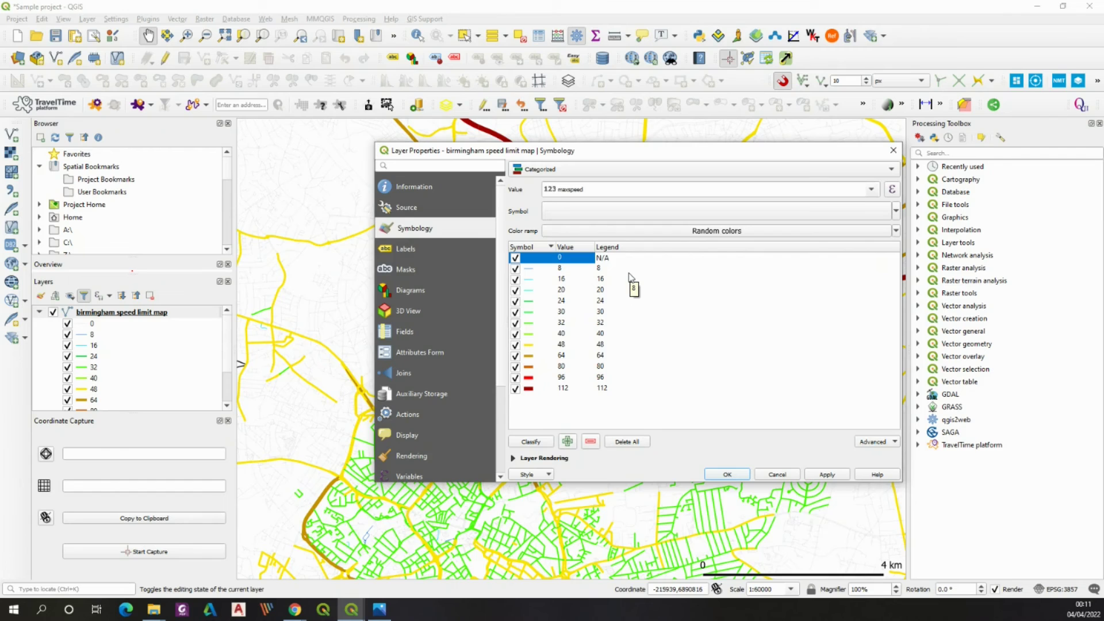
key("Return")
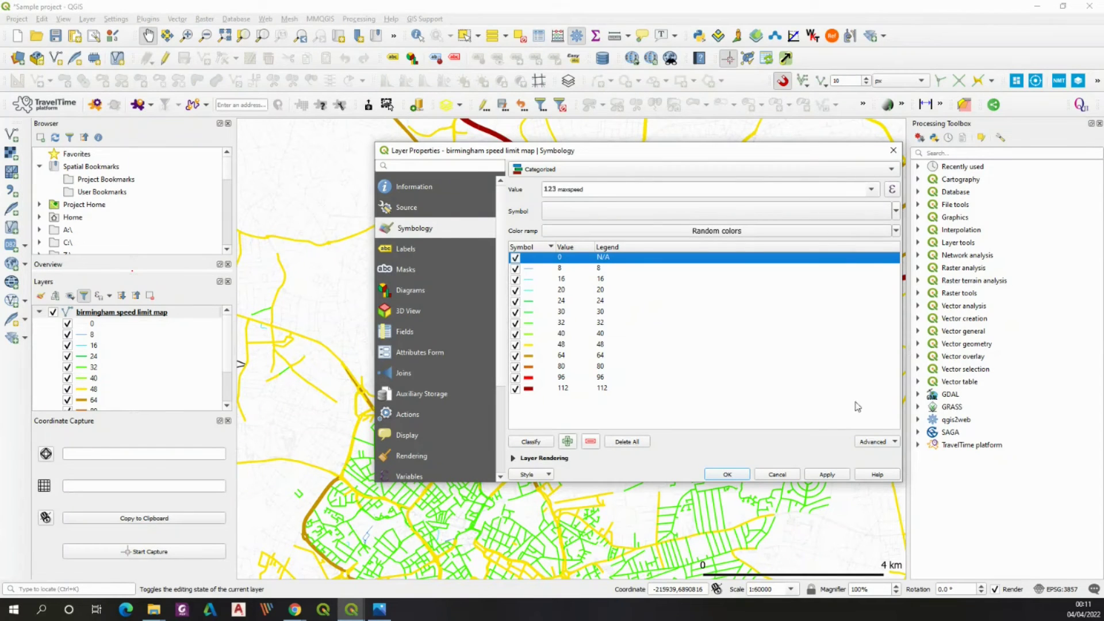
left_click(827, 475)
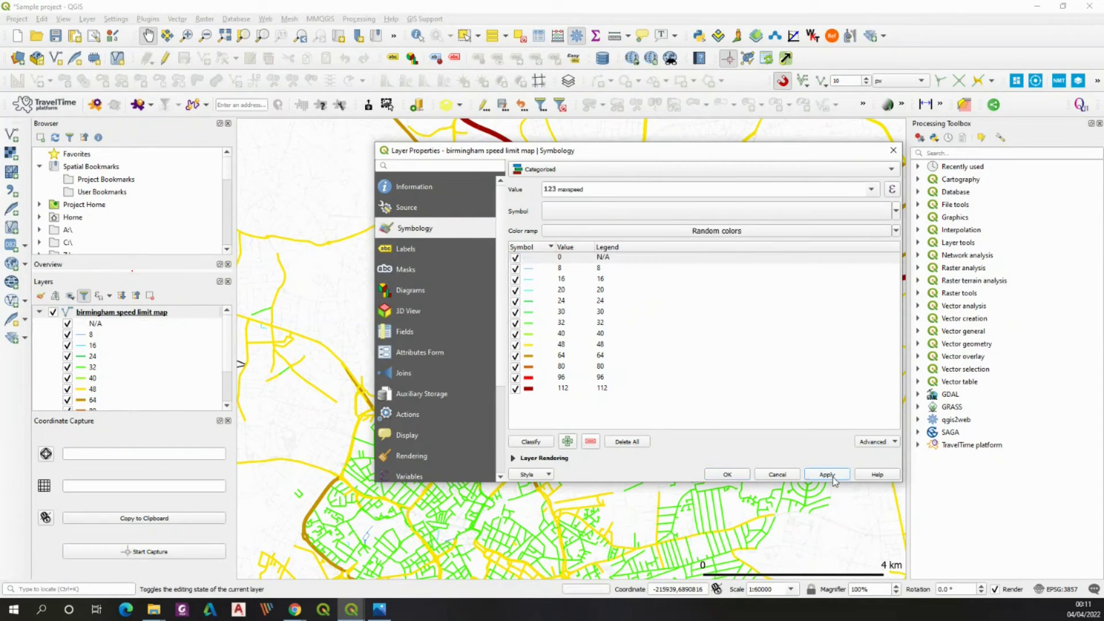
- Accept the layer properties, return to the BHX layout and add a legend to the right of the map
left_click(733, 477)
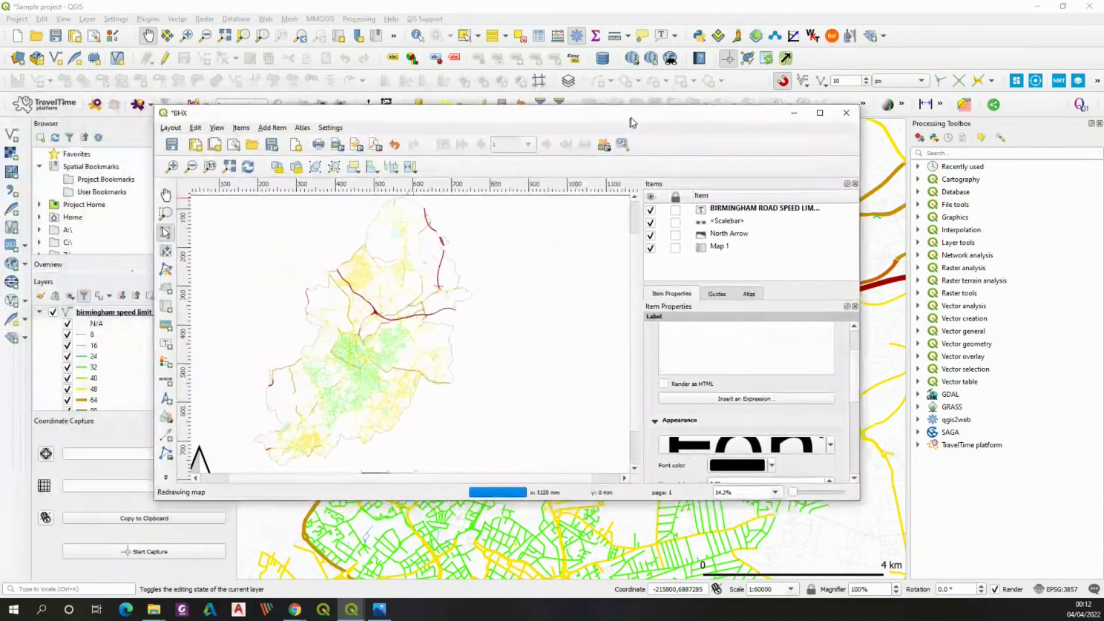
left_click(832, 113)
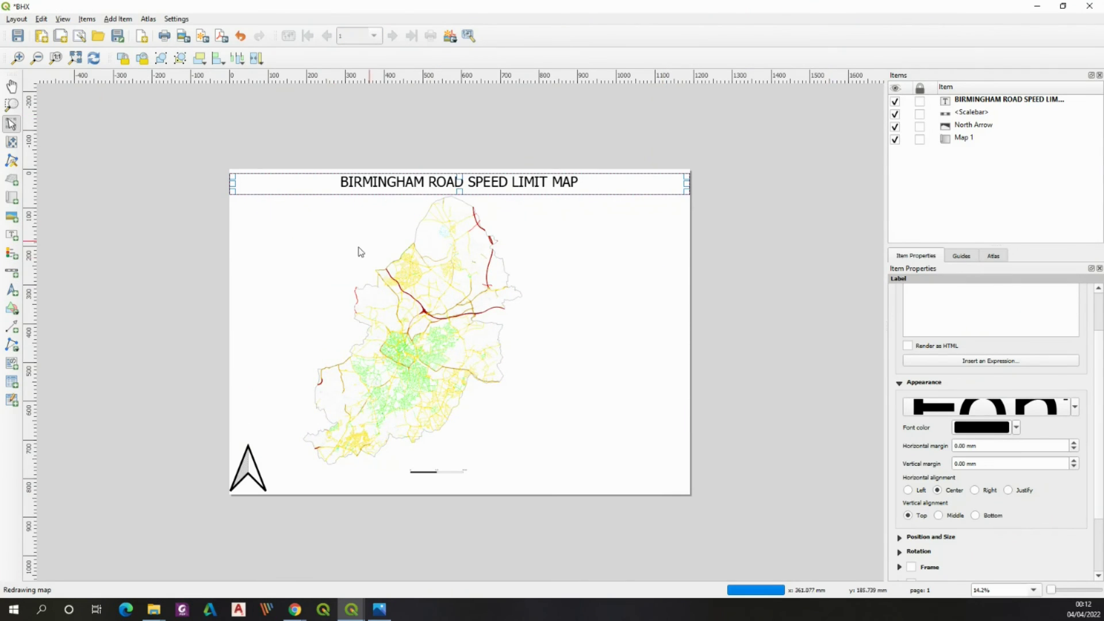
left_click(11, 255)
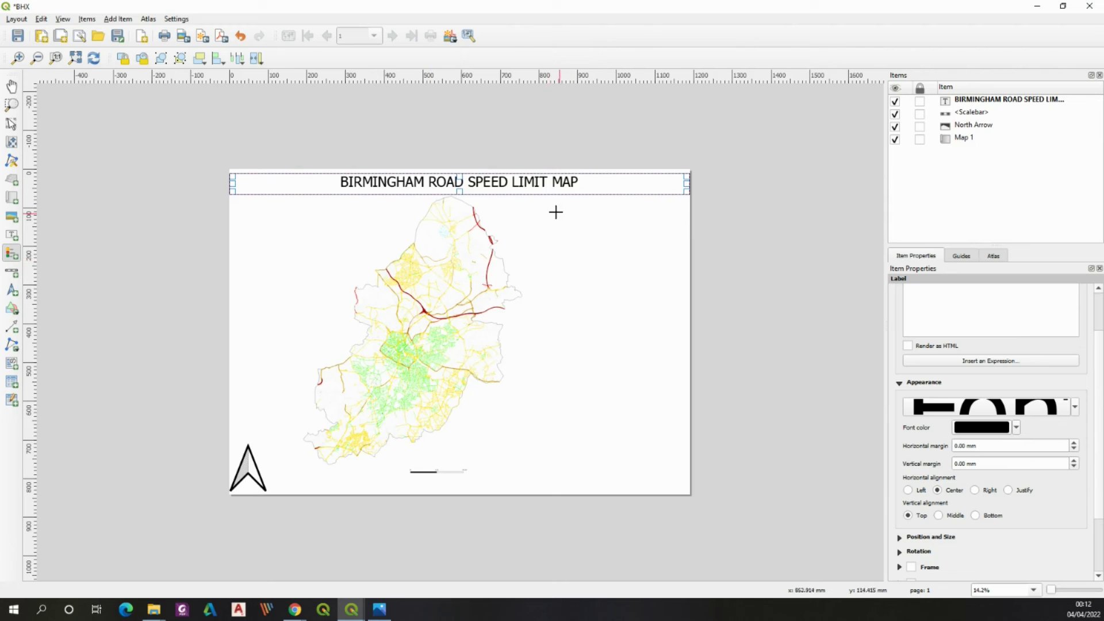
left_click_drag(549, 207, 677, 461)
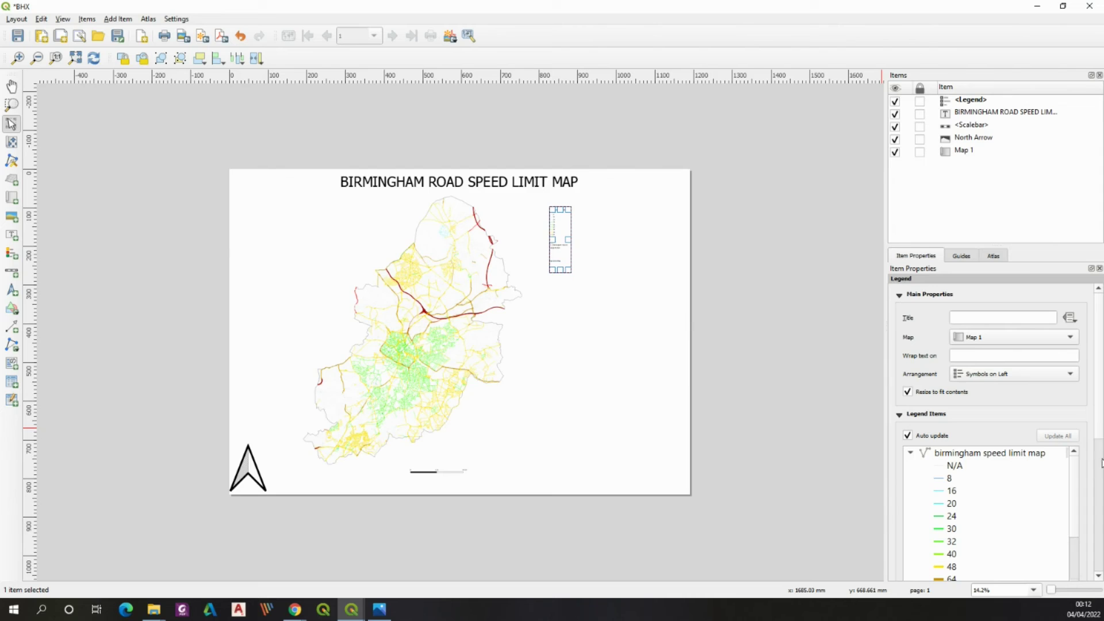
- Look through the legend's items and move the legend down to the lower right area of the page, beside the scale bar
left_click_drag(1099, 426, 1101, 457)
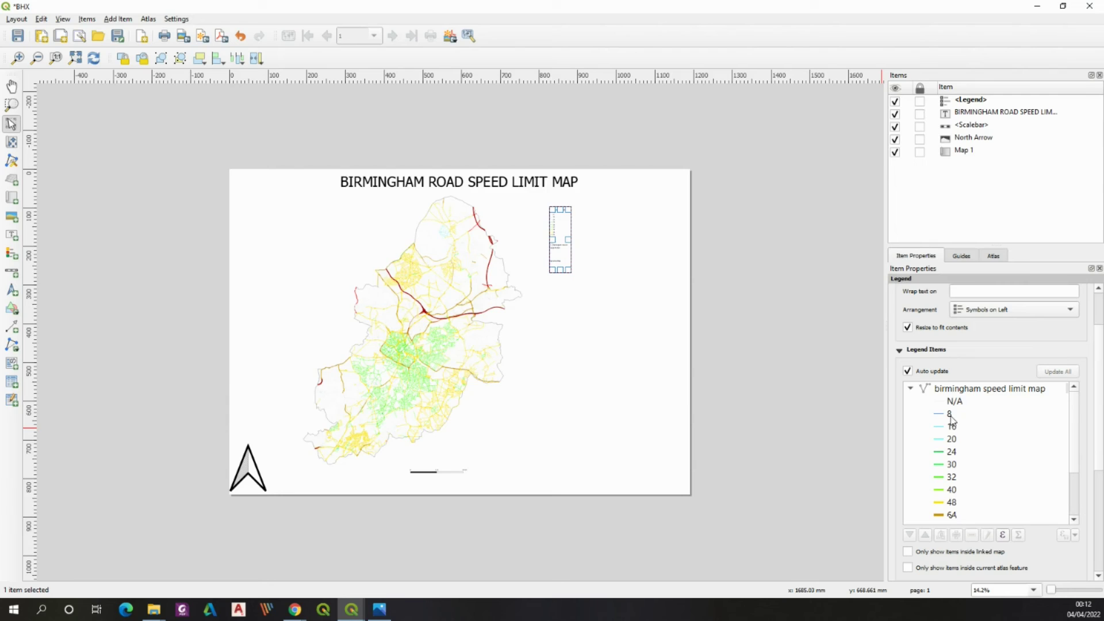
left_click_drag(1073, 436, 1078, 412)
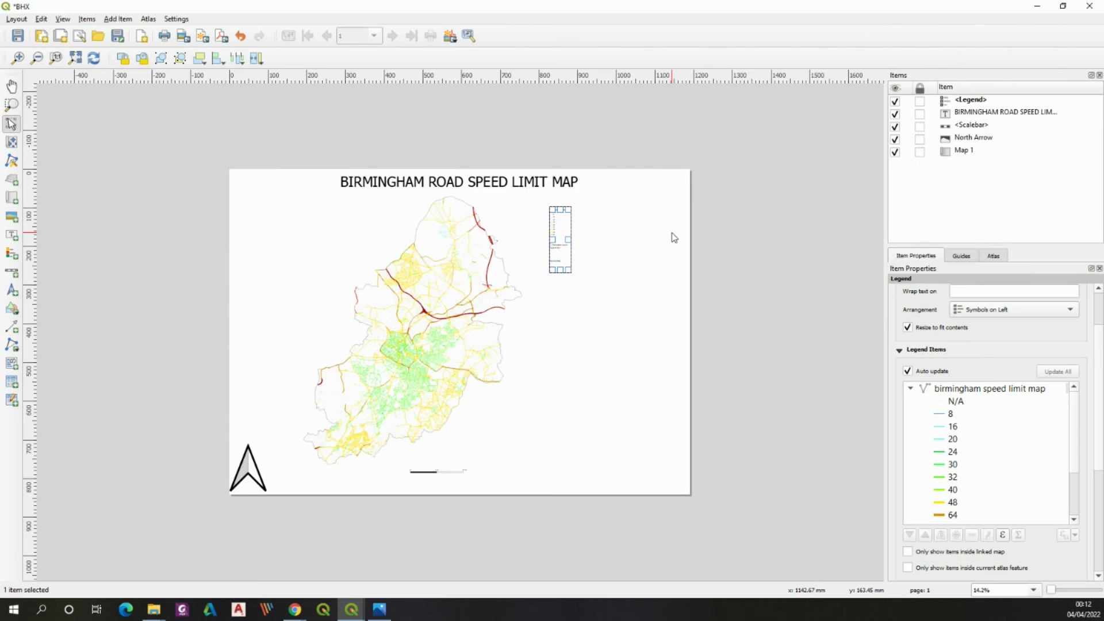
left_click_drag(560, 230, 581, 441)
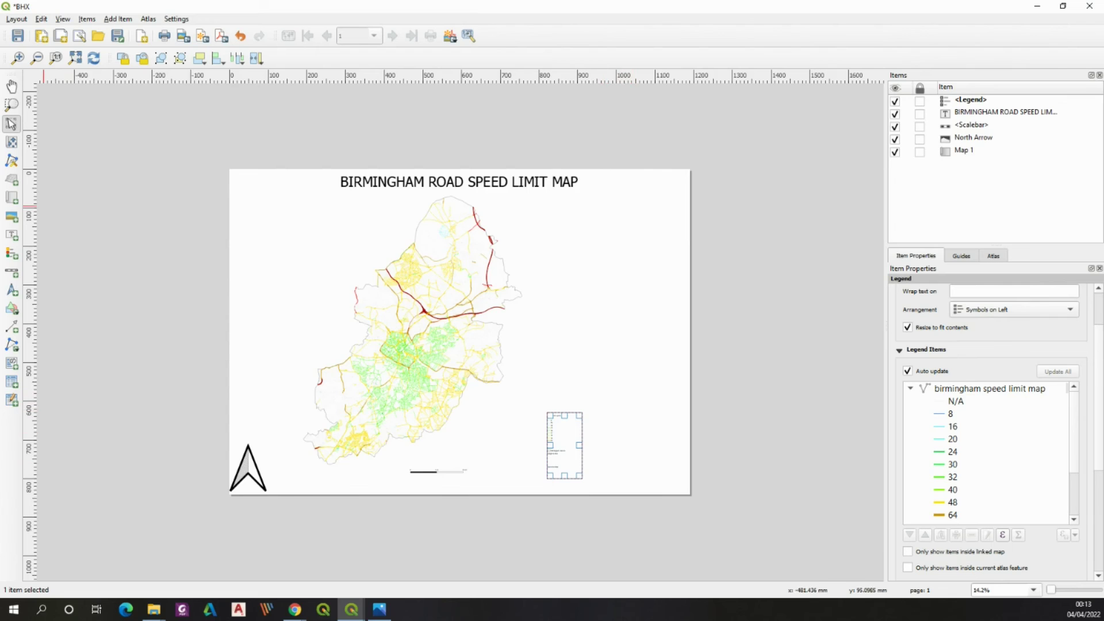
- Turn off the legend's auto update and remove the Google Hybrid and OpenStreetMap entries from it
left_click(12, 104)
left_click_drag(534, 401, 597, 489)
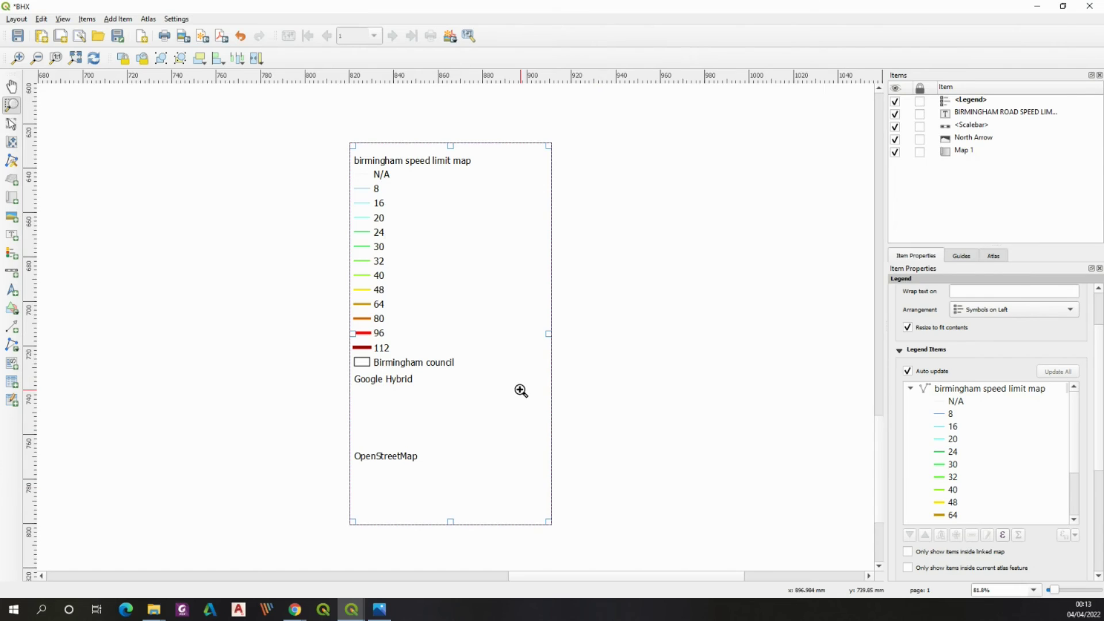
left_click(908, 371)
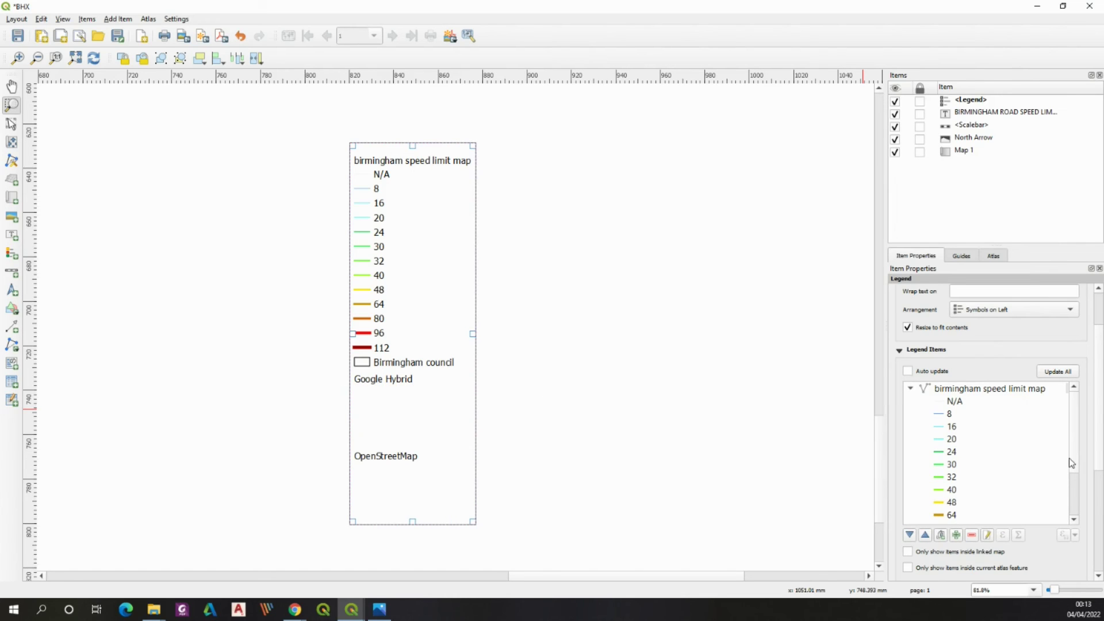
scroll(1073, 468, "down", 4)
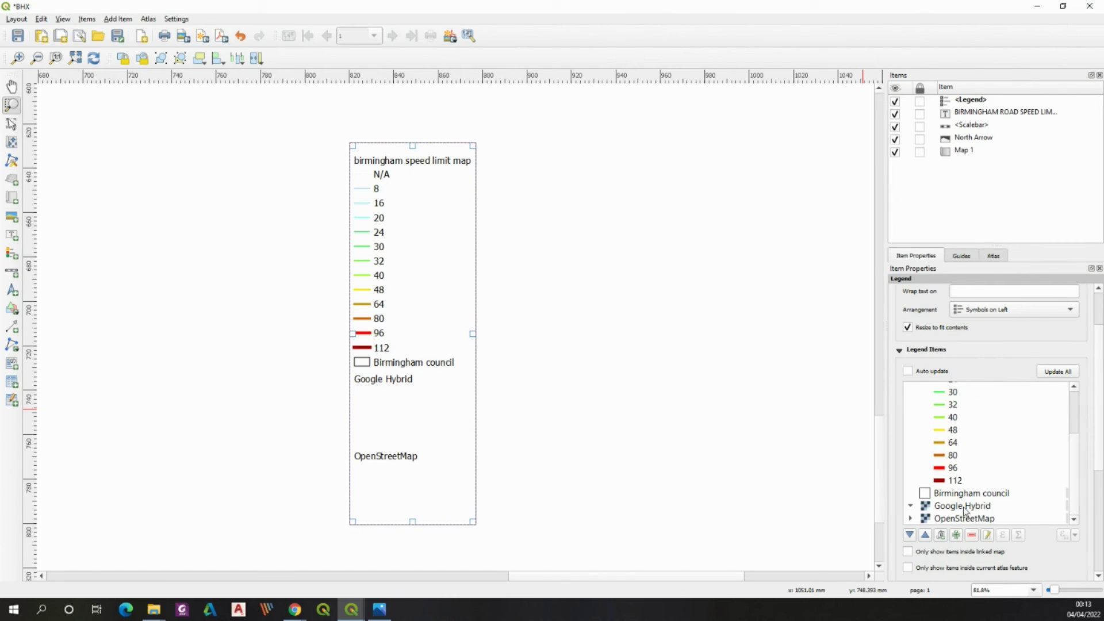
left_click(966, 509)
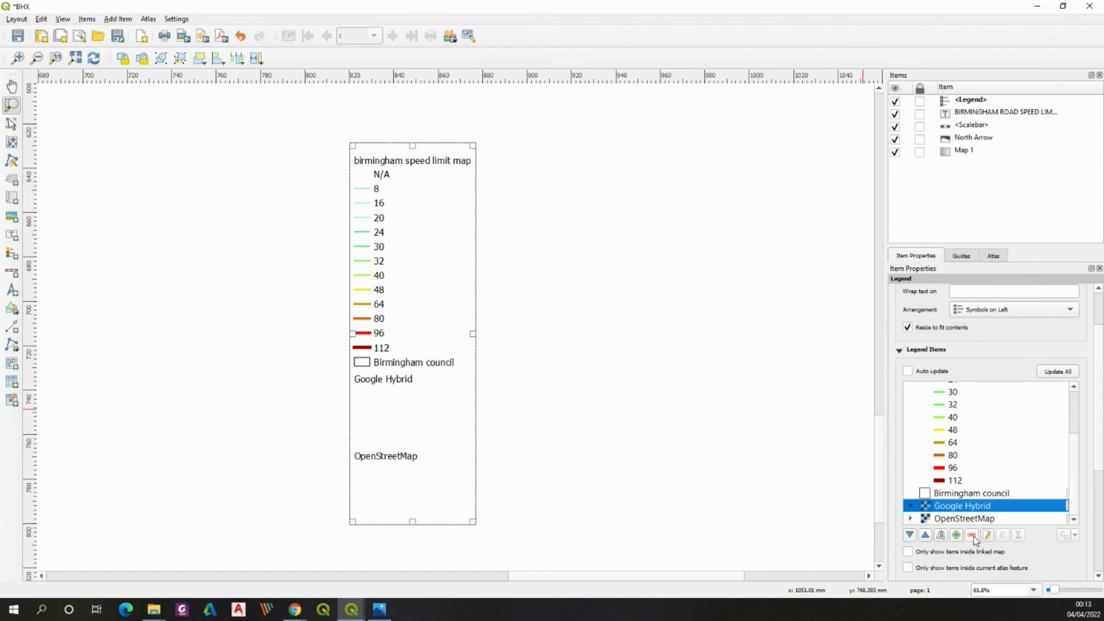
left_click(971, 536)
left_click(958, 521)
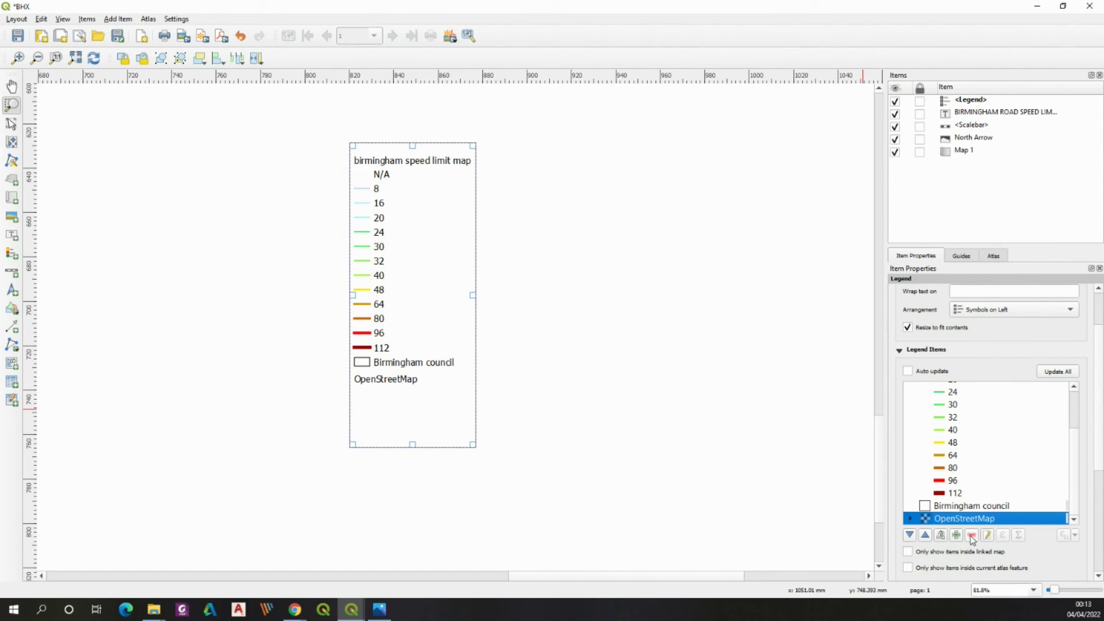
left_click(971, 536)
mouse_move(1072, 497)
left_mouse_down()
mouse_move(1066, 434)
mouse_move(1093, 504)
left_mouse_up()
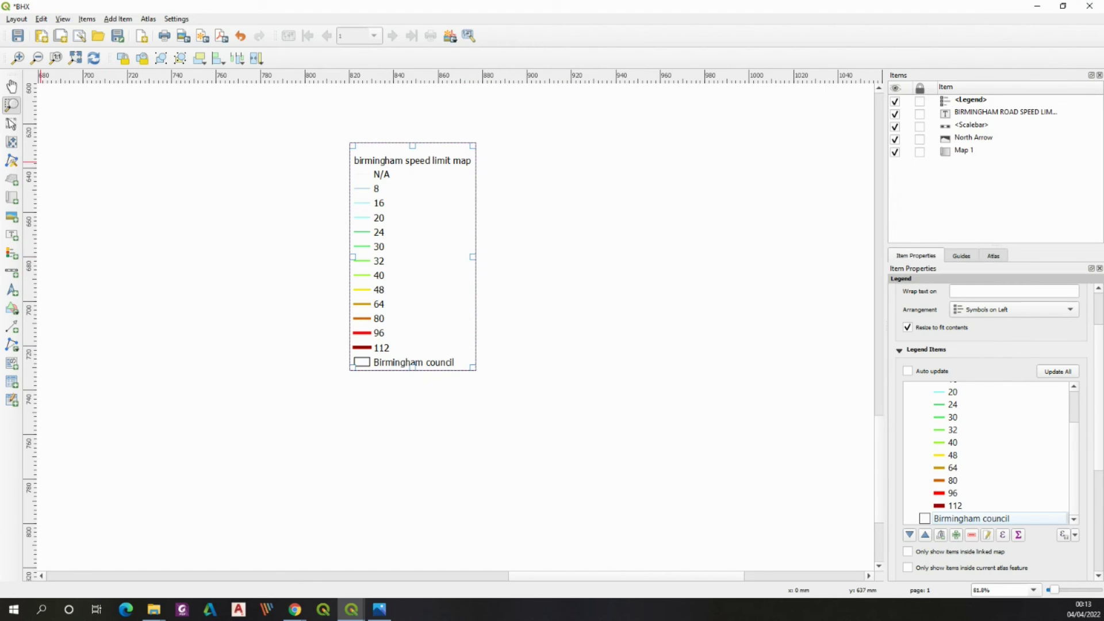
- Add a text label reading LEGEND: directly above the legend, about as wide as the legend
left_click(12, 235)
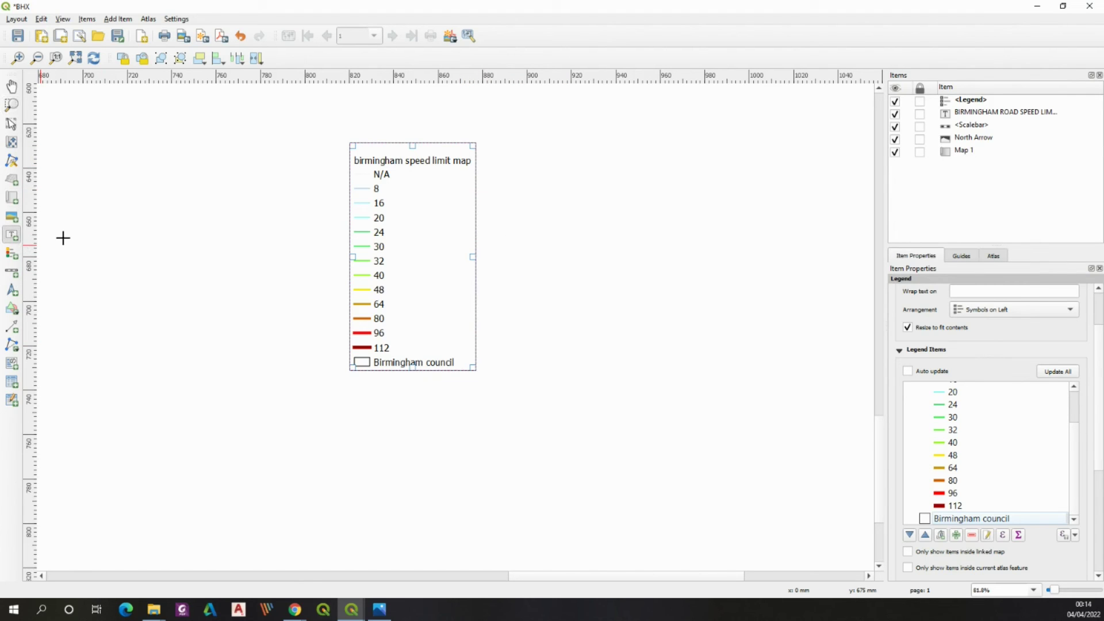
left_click_drag(346, 108, 476, 142)
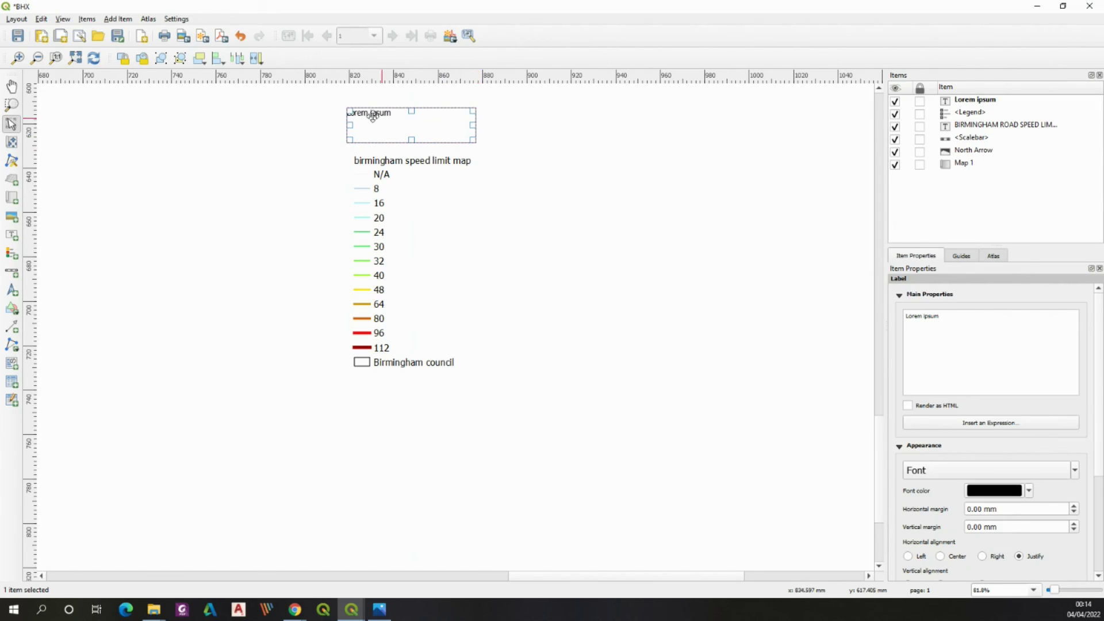
left_click_drag(913, 312, 886, 309)
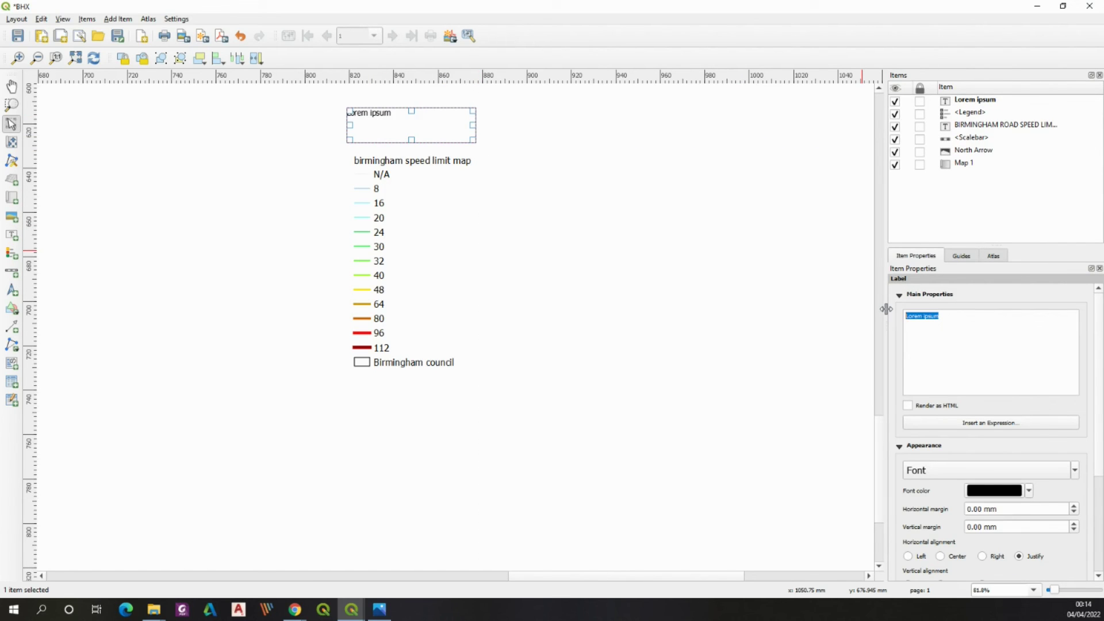
type("LEGEND:")
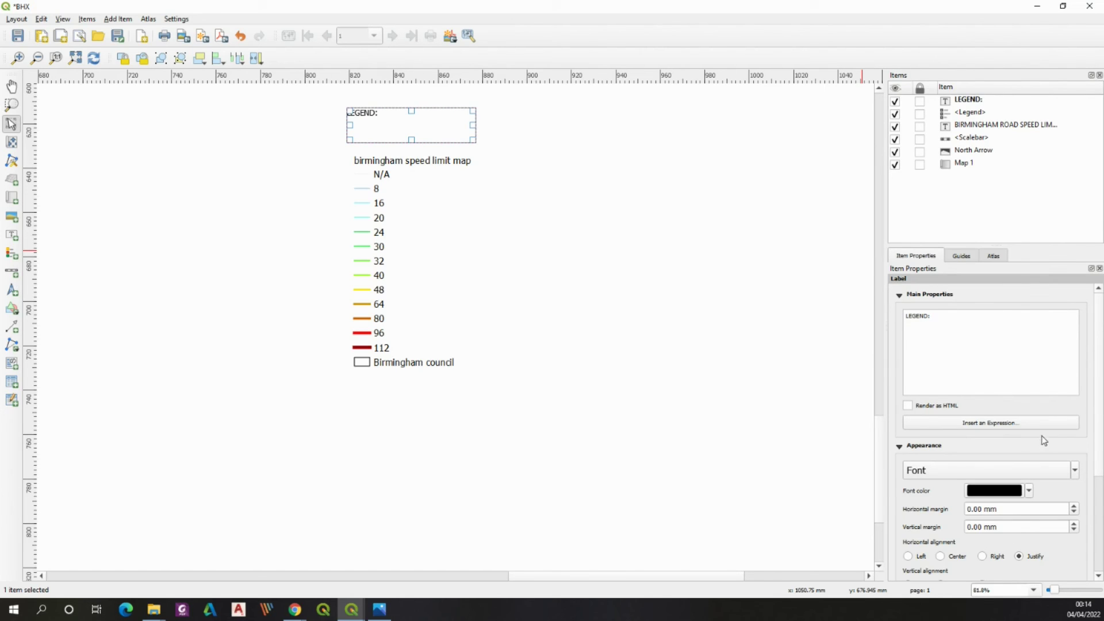
- Set the LEGEND: label's font size to 26 and move the label down closer to the legend
left_click(1015, 469)
left_click(686, 291)
left_click(685, 291)
left_click(646, 286)
left_click(684, 291)
left_click(684, 291)
left_click(684, 291)
left_click(683, 291)
left_click(652, 277)
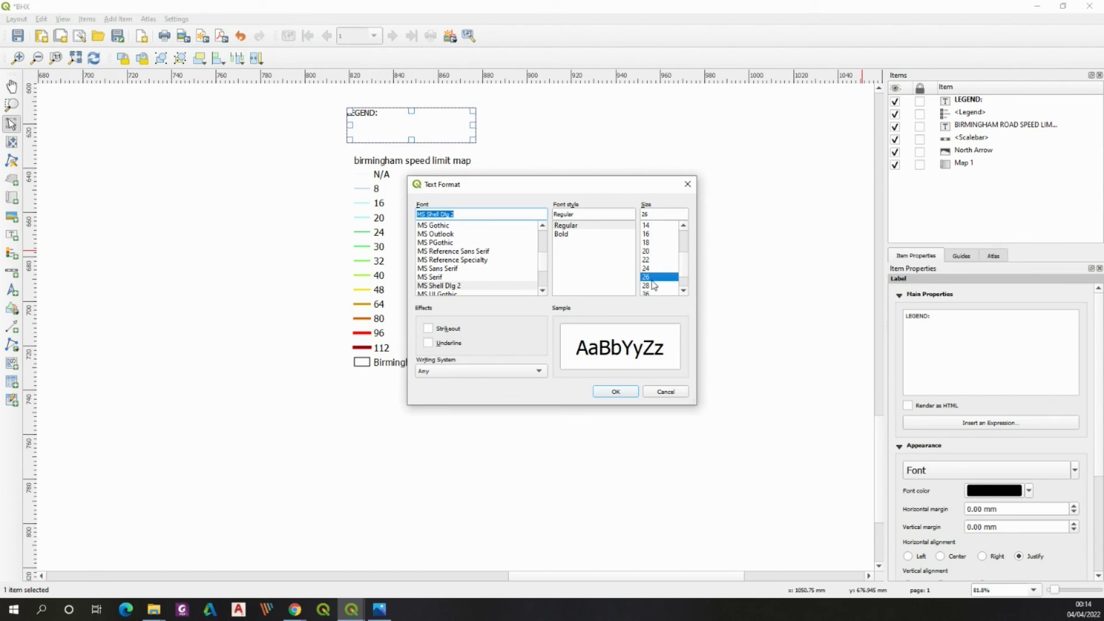
left_click(615, 391)
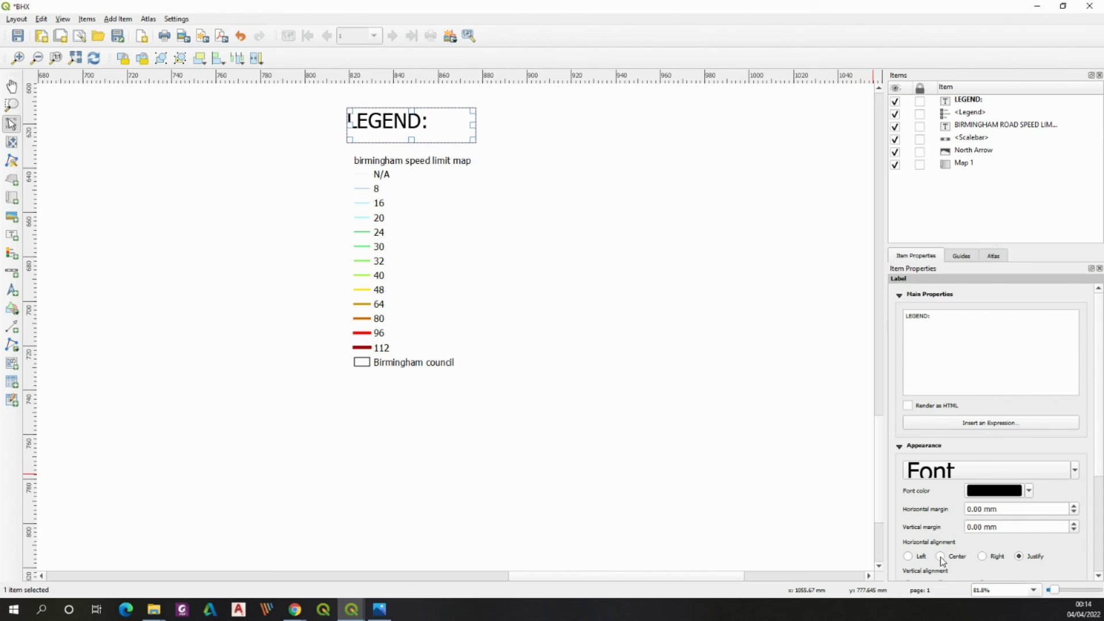
left_click_drag(401, 133, 405, 142)
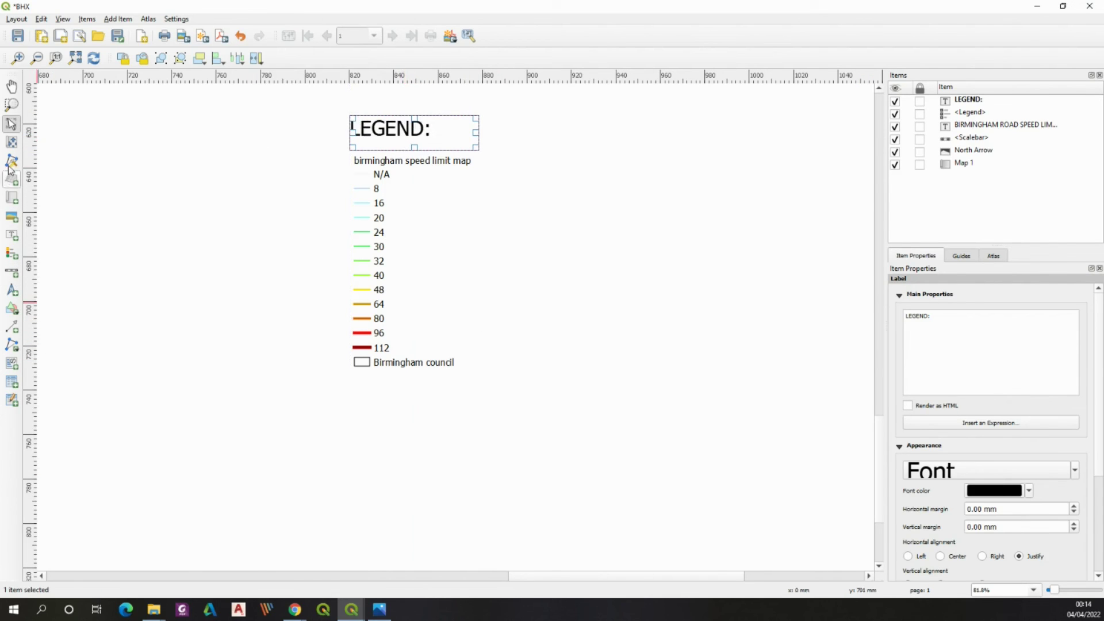
- Examine the arrangement of the title, map, north arrow, scale bar and legend on the whole page
left_click(12, 108)
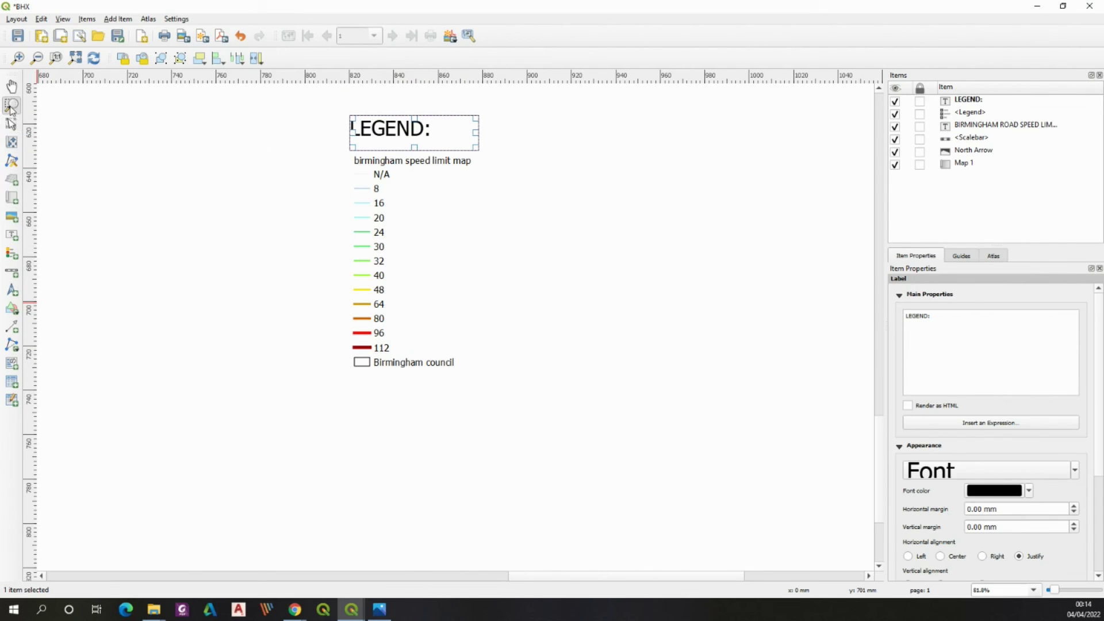
left_click(38, 58)
left_click(38, 59)
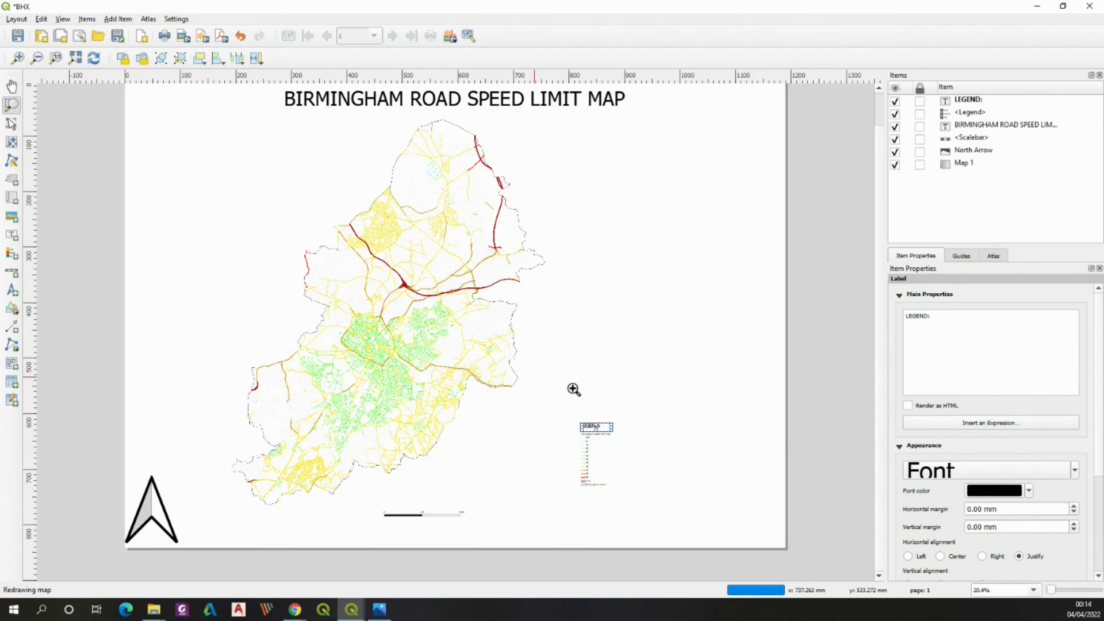
left_click(11, 86)
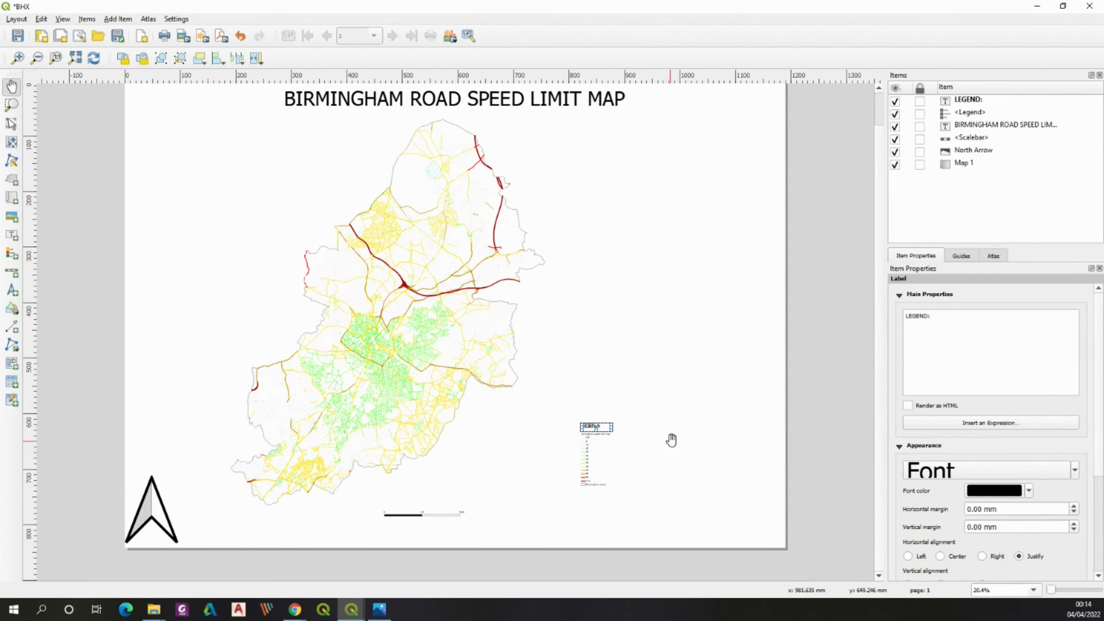
left_click_drag(477, 569, 476, 570)
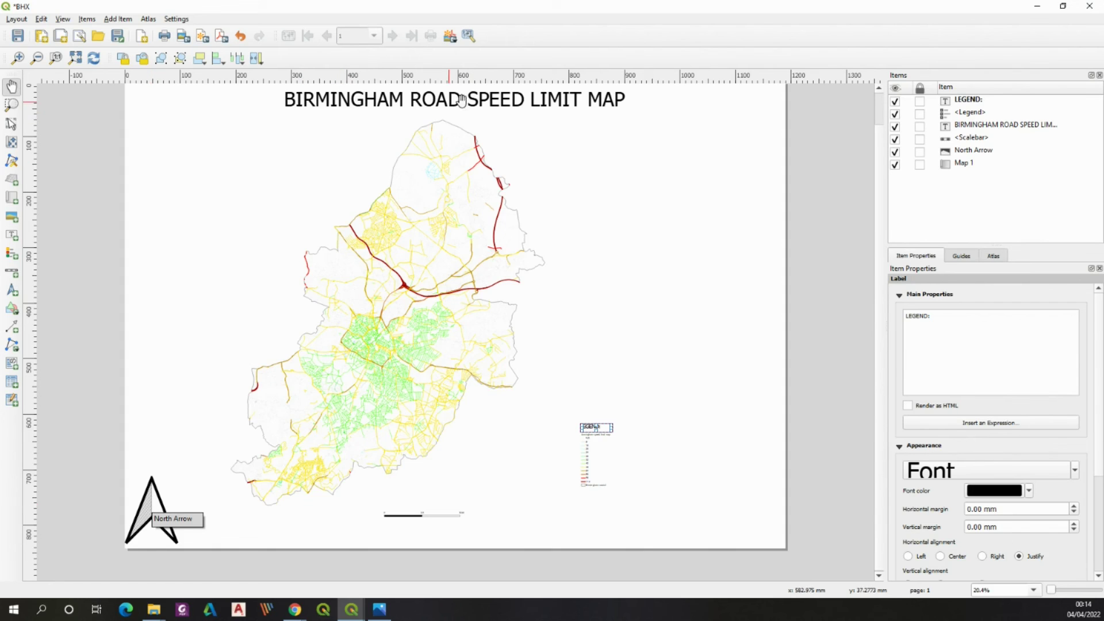
scroll(877, 207, "up", 1)
scroll(877, 230, "down", 1)
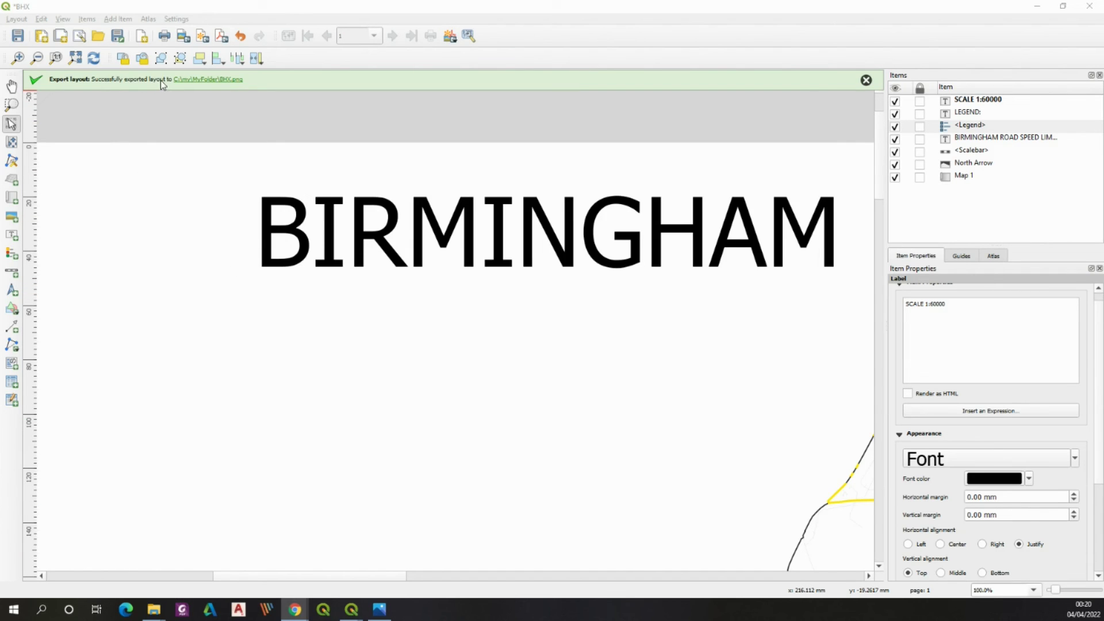
- Locate the exported BHX PNG file in MyFolder and open it in the image viewer
left_click(194, 85)
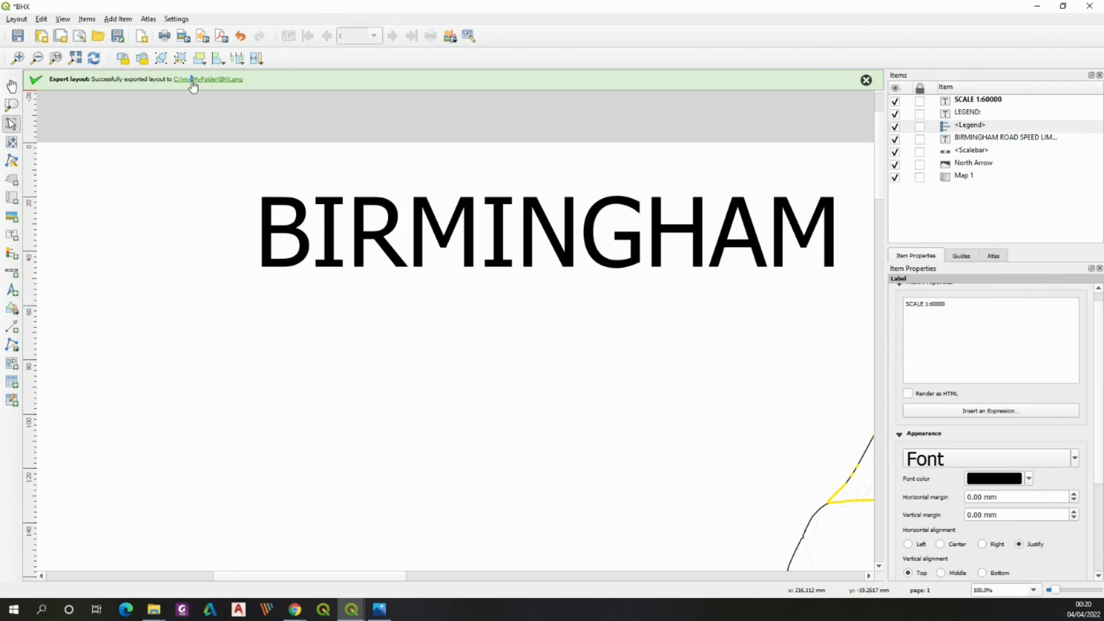
left_click(198, 80)
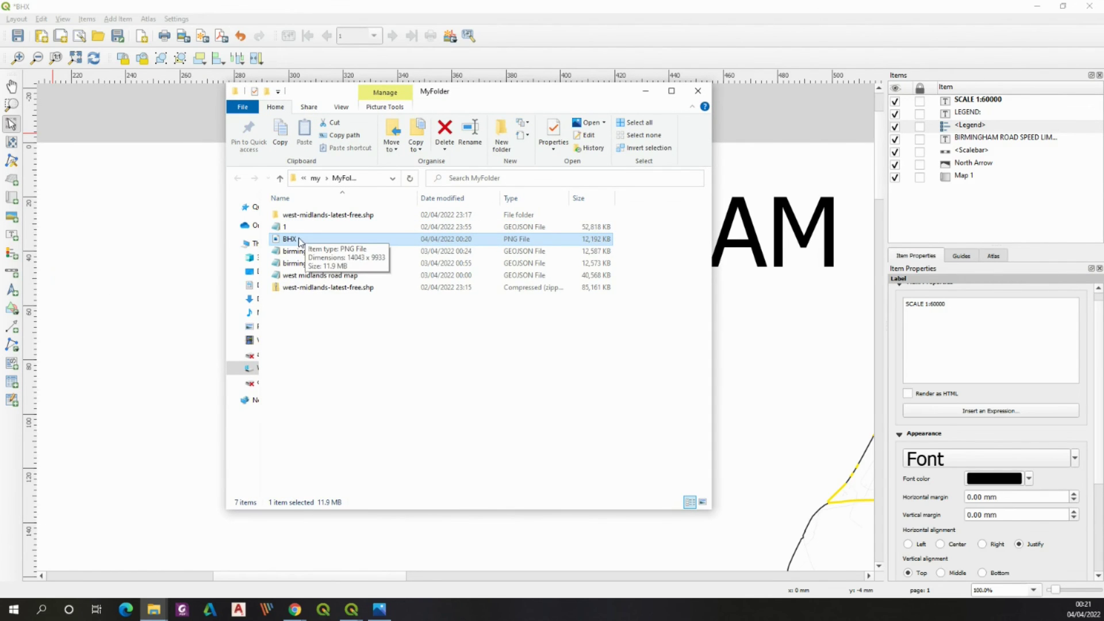
double_click(300, 239)
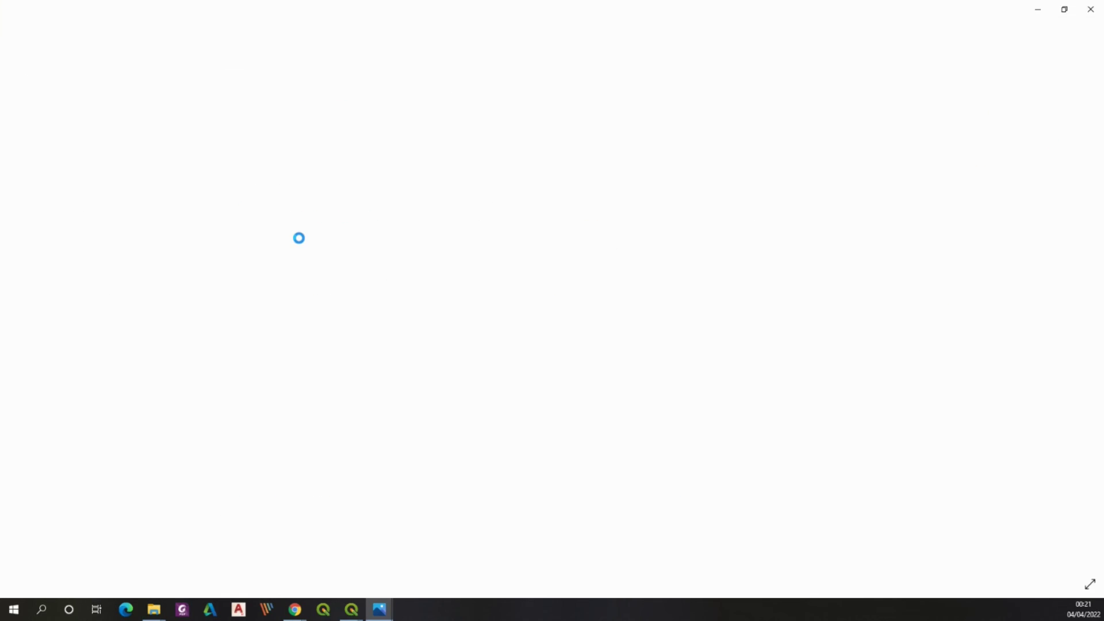